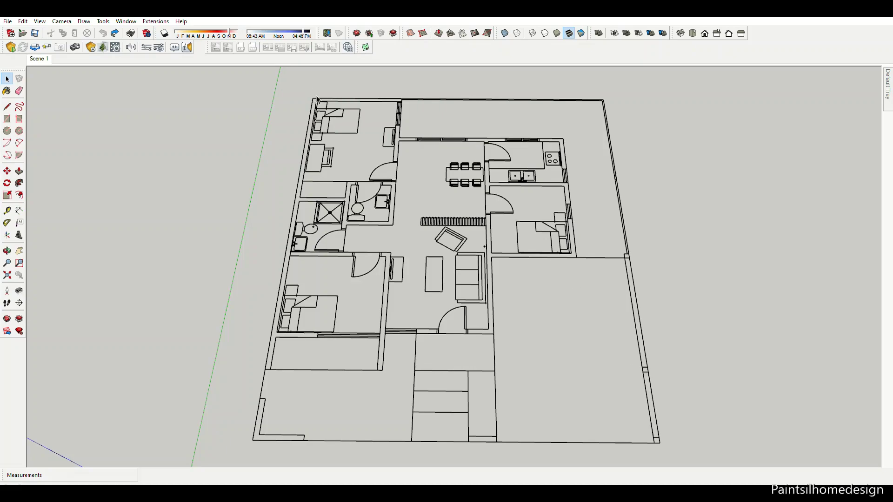
# Step: Draw a rectangle over the whole plot and push it up into a 450 mm base slab
pyautogui.moveTo(312, 97); pyautogui.dragTo(660, 442)
pyautogui.moveTo(659, 441); pyautogui.dragTo(578, 315, button='middle')
pyautogui.press('p')
pyautogui.click(578, 314)
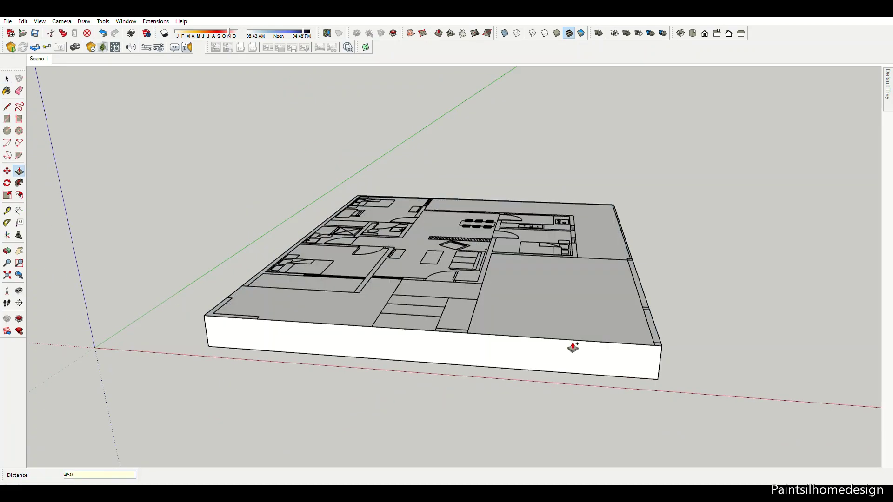
pyautogui.click(574, 349)
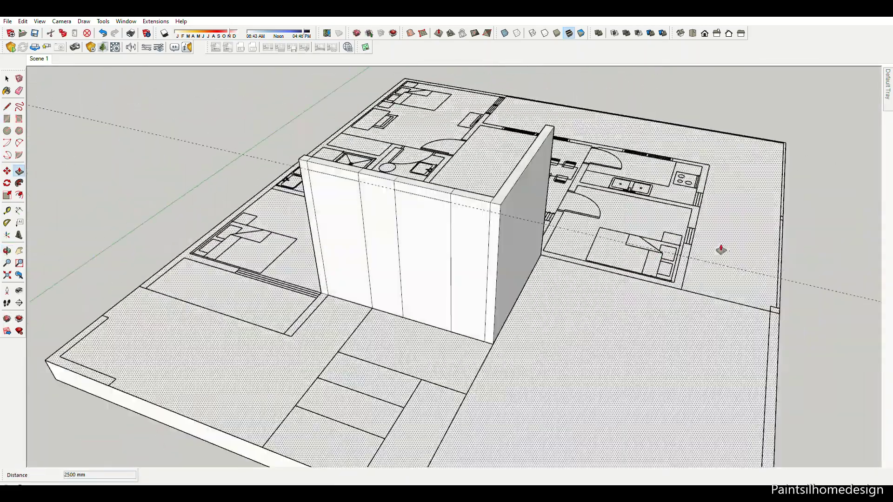
# Step: Draw a wall footprint rectangle from the wall corner to close its outline
pyautogui.press('r')
pyautogui.click(374, 279)
pyautogui.click(590, 318)
pyautogui.moveTo(590, 319); pyautogui.dragTo(562, 271, button='middle')
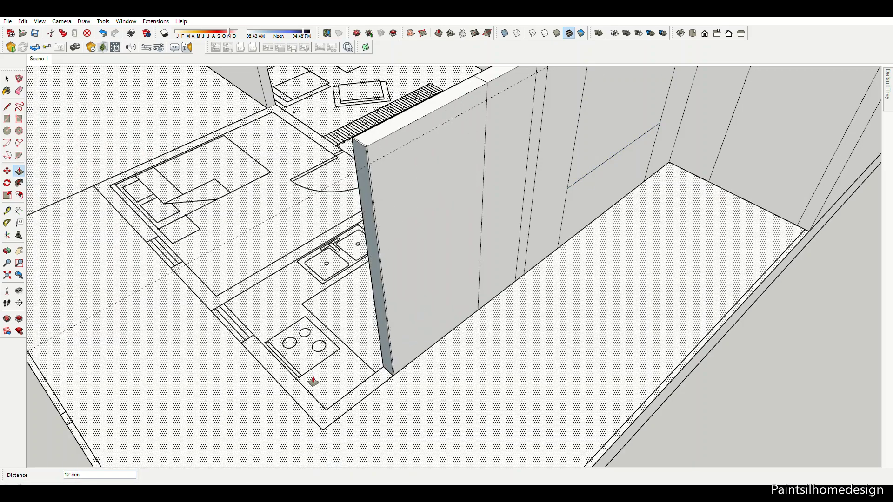
# Step: Orbit and zoom in on the kitchen floor plan to inspect its wall outlines
pyautogui.moveTo(312, 381); pyautogui.dragTo(595, 317, button='middle')
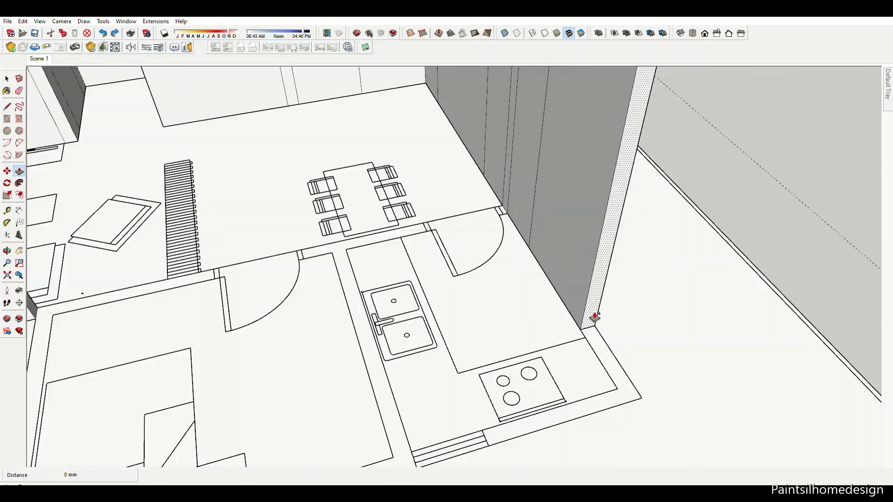
pyautogui.moveTo(634, 378); pyautogui.dragTo(447, 278, button='middle')
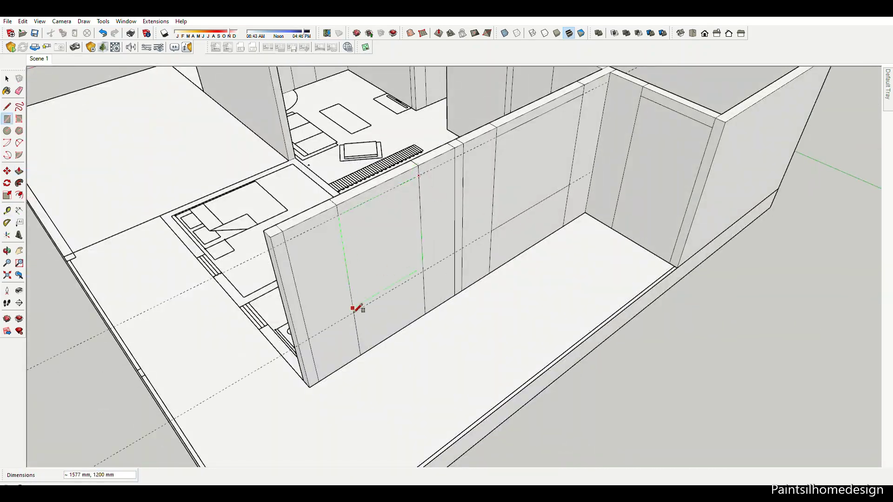
pyautogui.press('m')
pyautogui.moveTo(352, 308); pyautogui.dragTo(586, 320, button='middle')
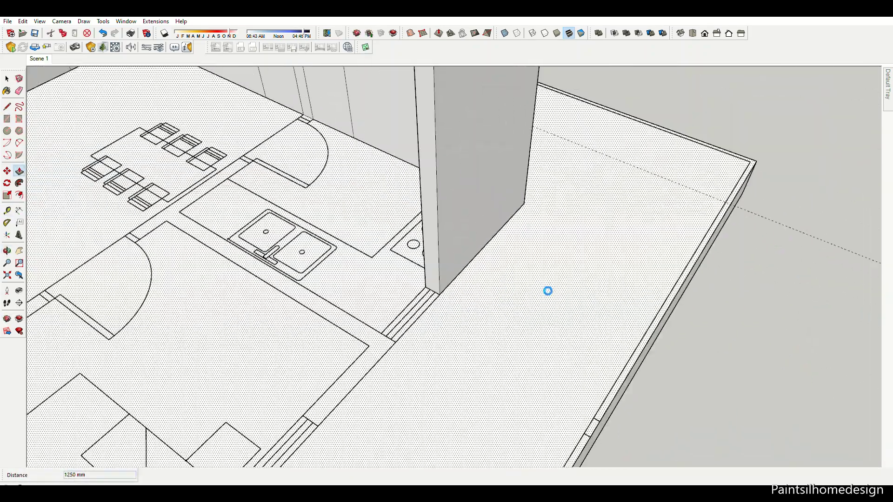
pyautogui.moveTo(548, 291); pyautogui.dragTo(576, 299, button='middle')
pyautogui.scroll(5, 328, 142)
pyautogui.scroll(-5, 316, 152)
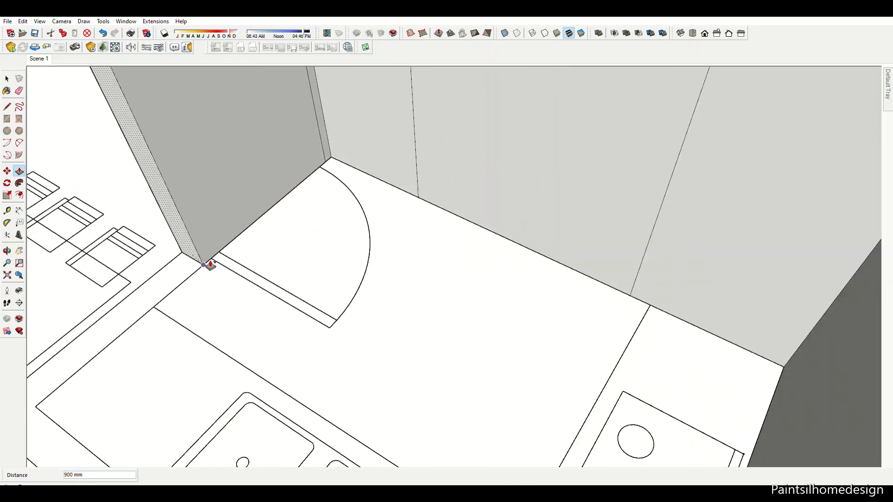
pyautogui.moveTo(209, 259); pyautogui.dragTo(193, 285, button='middle')
pyautogui.scroll(-2, 189, 305)
pyautogui.press('space')
pyautogui.scroll(3, 153, 182)
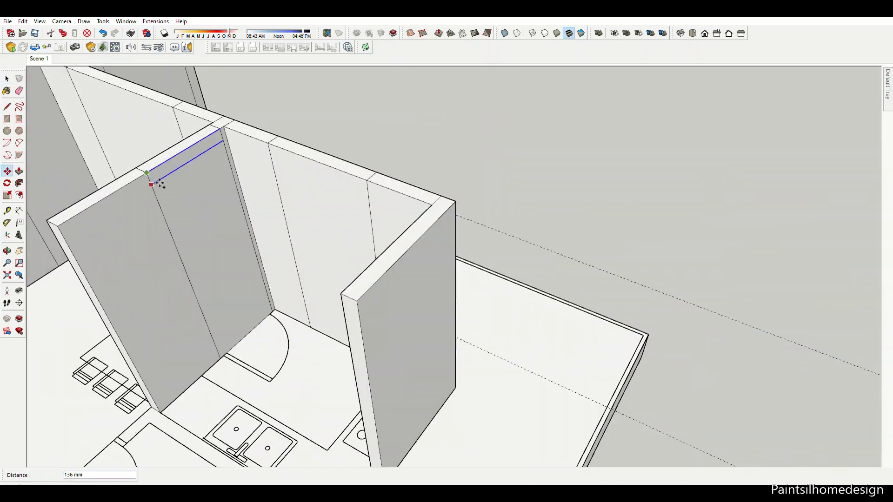
pyautogui.scroll(-3, 160, 184)
pyautogui.moveTo(299, 173); pyautogui.dragTo(319, 209, button='middle')
pyautogui.scroll(3, 319, 209)
# Step: Push/Pull the kitchen wall faces up to full wall height
pyautogui.press('p')
pyautogui.scroll(2, 313, 200)
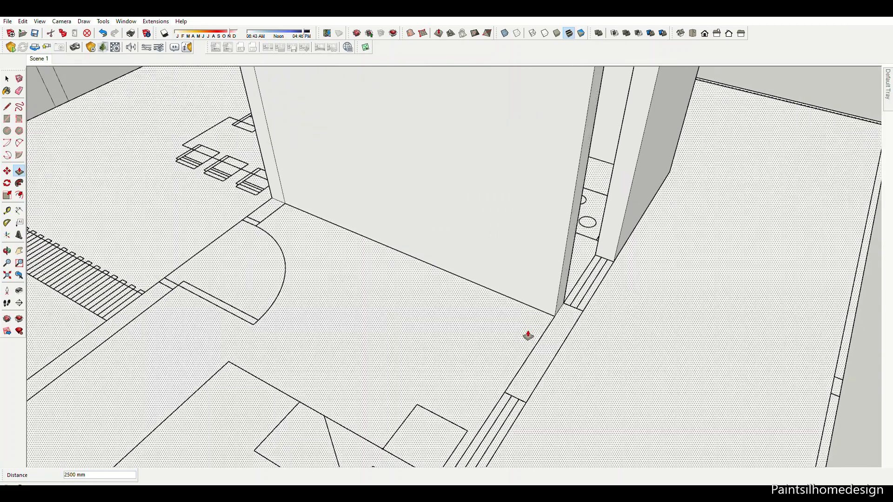
pyautogui.scroll(2, 511, 316)
pyautogui.moveTo(504, 305)
pyautogui.mouseDown(button='middle')
pyautogui.moveTo(425, 398)
pyautogui.moveTo(452, 230)
pyautogui.mouseUp(button='middle')
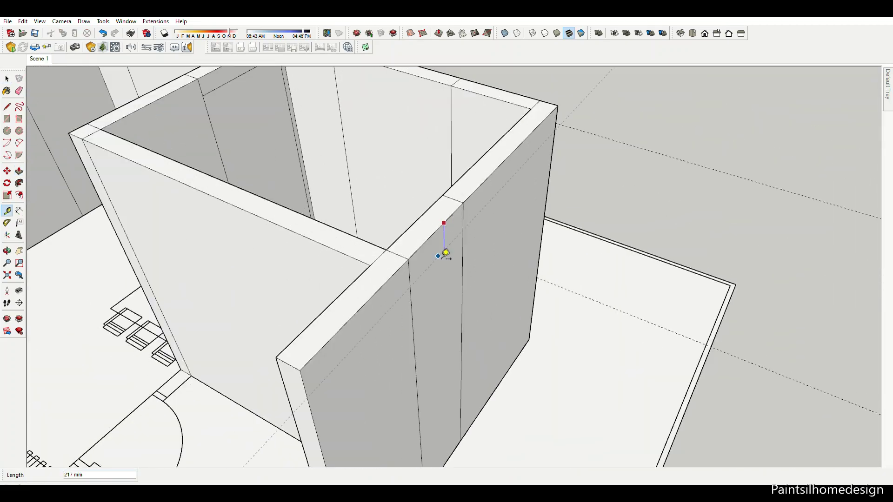
pyautogui.scroll(-4, 466, 220)
pyautogui.press('p')
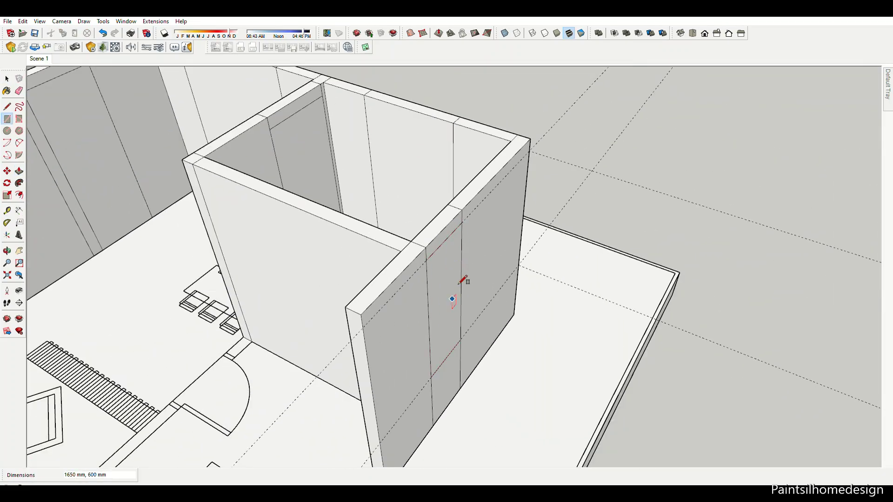
pyautogui.scroll(5, 462, 281)
pyautogui.scroll(-3, 406, 347)
pyautogui.moveTo(494, 303)
pyautogui.mouseDown(button='middle')
pyautogui.moveTo(318, 334)
pyautogui.moveTo(439, 291)
pyautogui.moveTo(603, 367)
pyautogui.mouseUp(button='middle')
# Step: Draw a wall rectangle on the dining and bedroom floor area
pyautogui.press('r')
pyautogui.scroll(4, 602, 367)
pyautogui.scroll(-3, 590, 358)
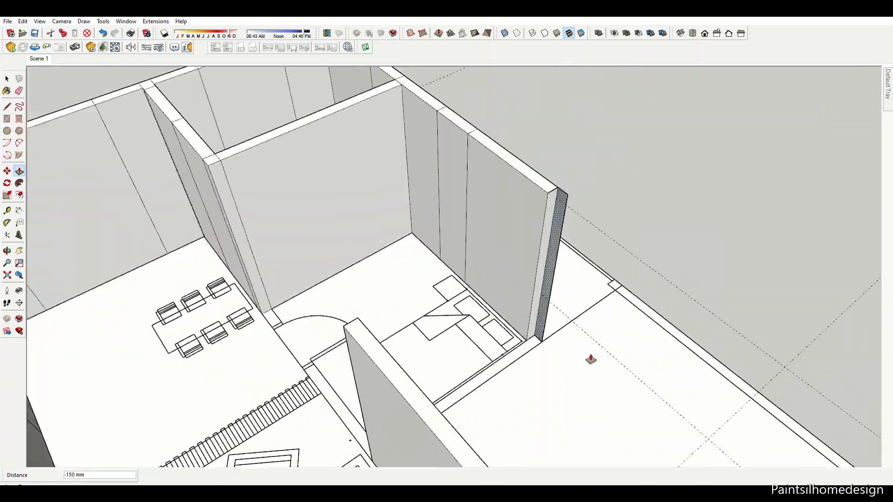
pyautogui.scroll(4, 478, 359)
pyautogui.moveTo(479, 358); pyautogui.dragTo(369, 309, button='middle')
# Step: Push/Pull the dining and bedroom wall face up into a full-height wall
pyautogui.press('p')
pyautogui.click(369, 309)
pyautogui.scroll(3, 409, 339)
pyautogui.scroll(-3, 463, 339)
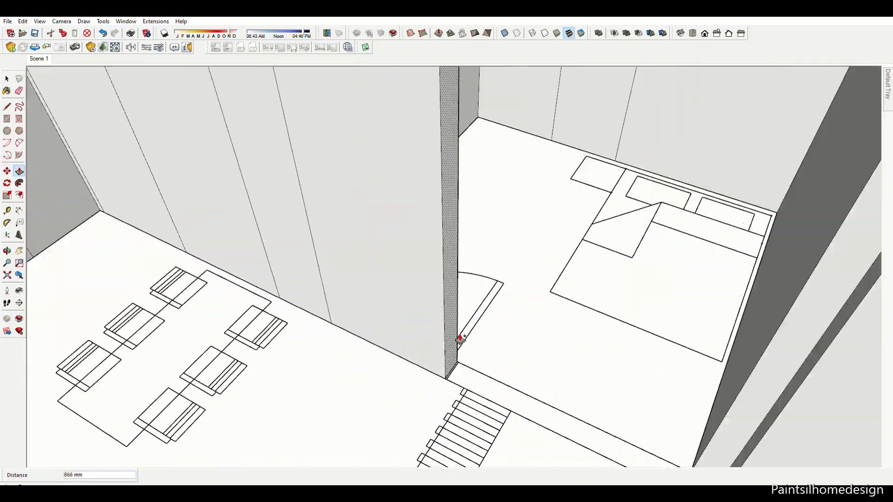
pyautogui.scroll(3, 459, 369)
pyautogui.press('space')
pyautogui.scroll(-2, 722, 277)
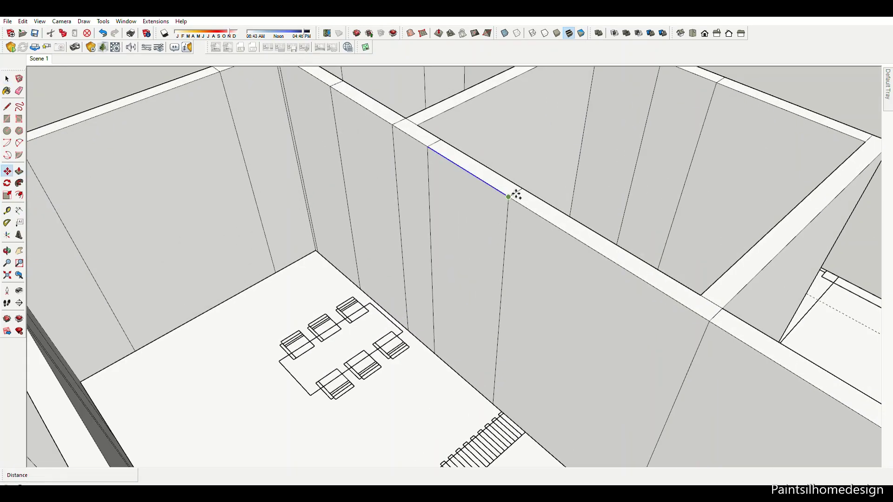
pyautogui.press('space')
pyautogui.scroll(-5, 514, 207)
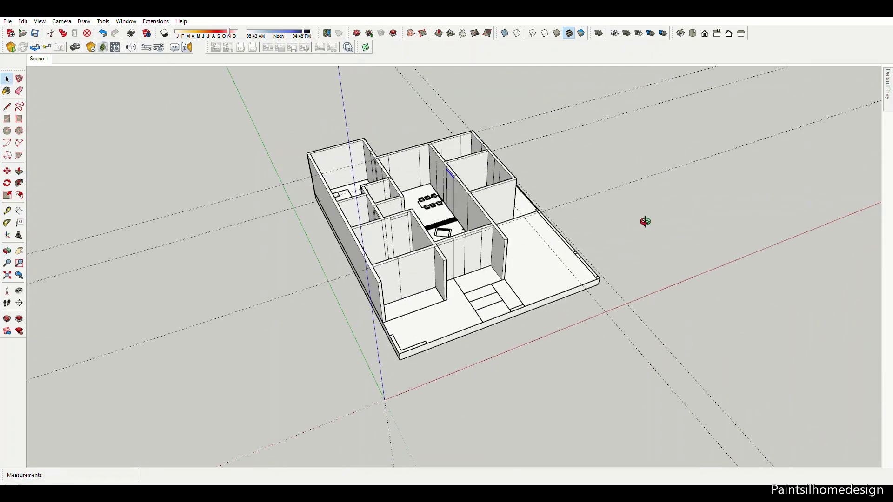
# Step: Erase stray edges on the wall faces, zooming in to reach them
pyautogui.press('e')
pyautogui.scroll(3, 435, 272)
pyautogui.scroll(3, 448, 195)
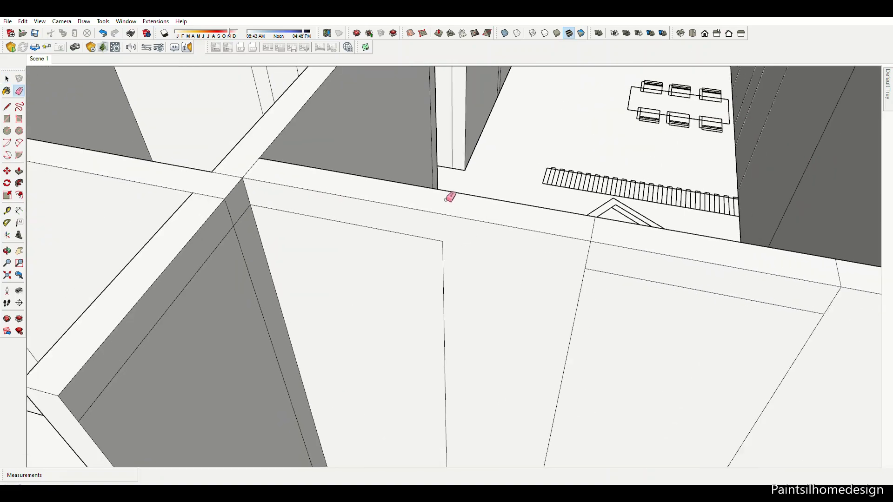
pyautogui.scroll(-1, 285, 195)
pyautogui.scroll(1, 300, 159)
pyautogui.scroll(-2, 573, 194)
pyautogui.scroll(1, 389, 135)
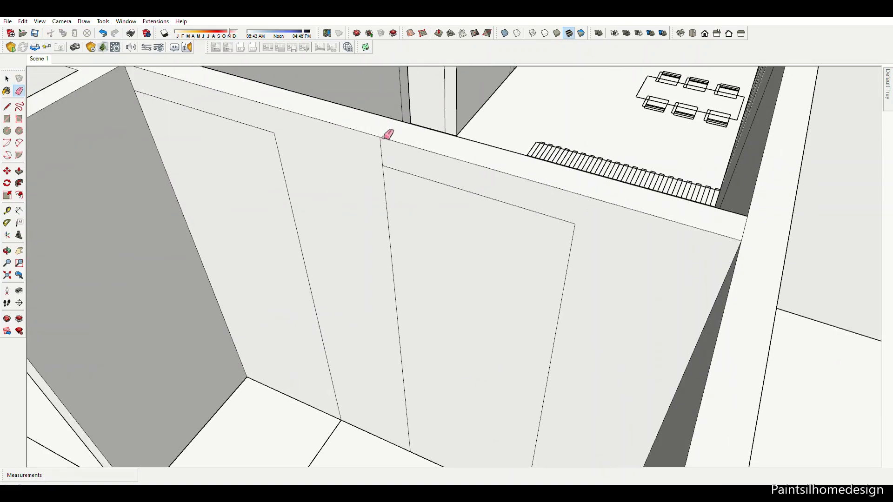
pyautogui.scroll(-3, 524, 294)
pyautogui.scroll(3, 457, 298)
pyautogui.scroll(-3, 456, 298)
pyautogui.press('space')
# Step: Zoom closer on the wall tops to locate more stray edges
pyautogui.scroll(3, 459, 236)
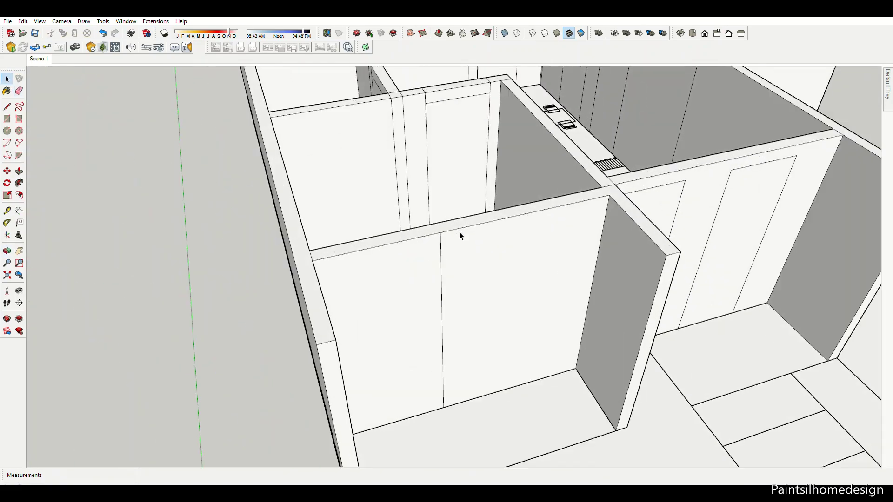
pyautogui.scroll(-3, 514, 283)
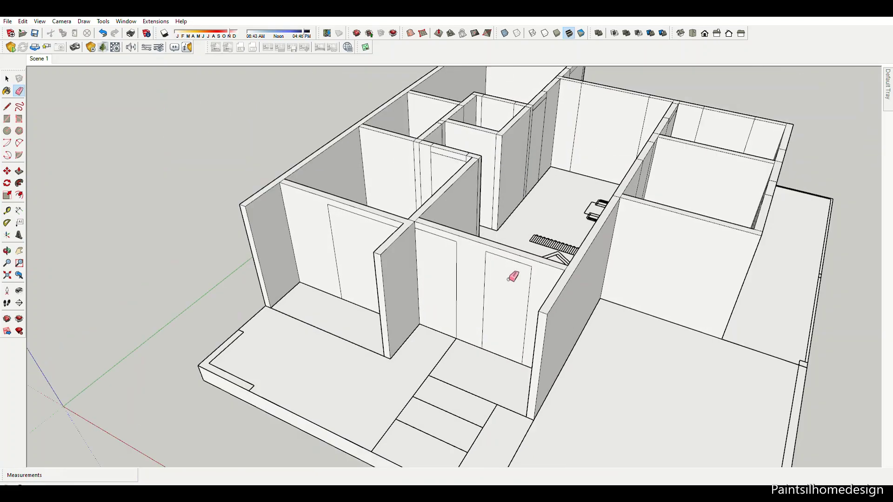
pyautogui.scroll(3, 421, 195)
pyautogui.scroll(1, 454, 219)
pyautogui.scroll(2, 446, 192)
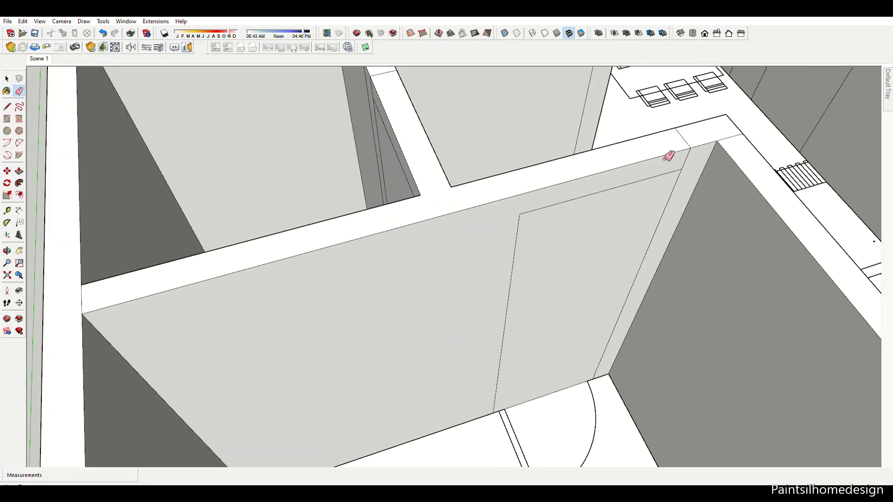
pyautogui.scroll(-3, 620, 145)
pyautogui.scroll(1, 514, 189)
pyautogui.scroll(2, 435, 183)
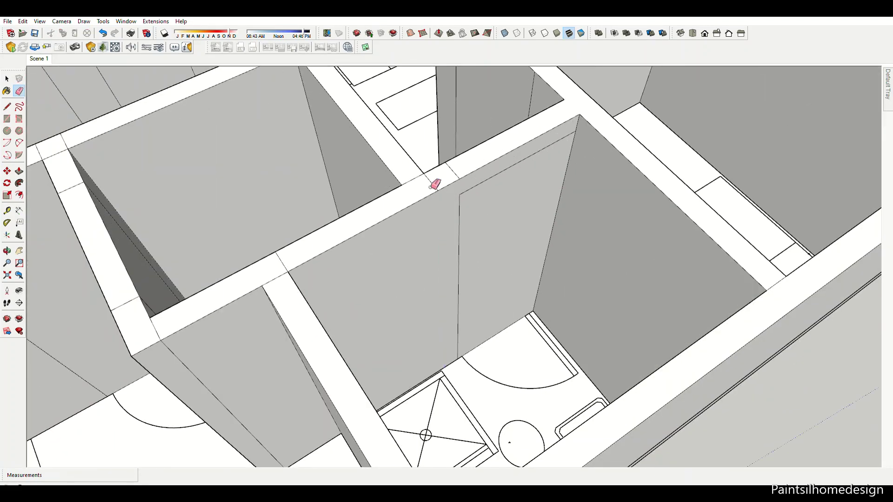
pyautogui.scroll(1, 413, 185)
# Step: Clean up leftover edges at the wall intersection and on another wall top
pyautogui.moveTo(417, 183); pyautogui.dragTo(399, 214, button='middle')
pyautogui.moveTo(342, 302); pyautogui.dragTo(374, 251, button='middle')
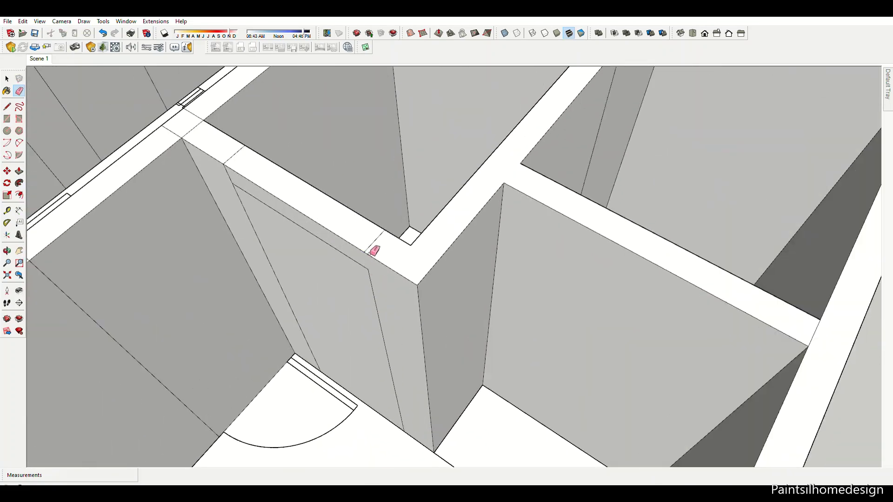
pyautogui.scroll(-2, 318, 211)
pyautogui.scroll(-1, 360, 267)
pyautogui.moveTo(360, 311); pyautogui.dragTo(623, 293, button='middle')
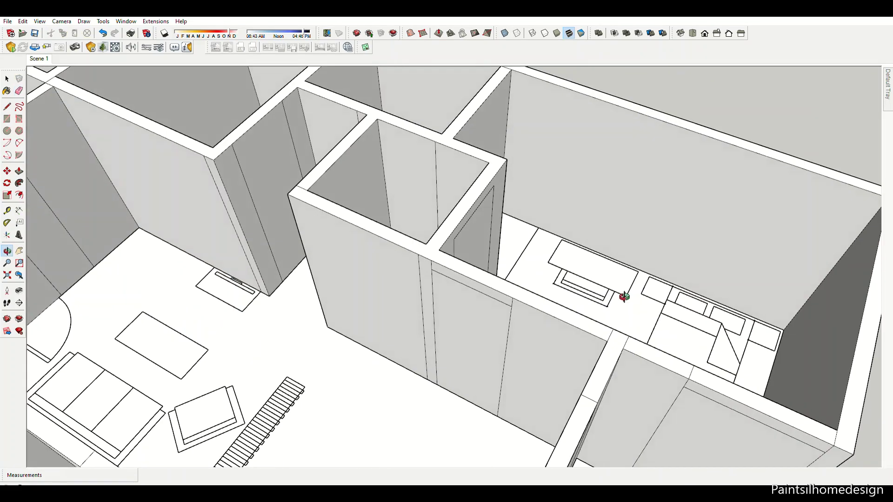
pyautogui.scroll(3, 382, 242)
pyautogui.scroll(-3, 382, 241)
pyautogui.scroll(3, 522, 354)
# Step: Erase the stray edges along the kitchen walls
pyautogui.moveTo(591, 267)
pyautogui.mouseDown(button='middle')
pyautogui.moveTo(579, 201)
pyautogui.moveTo(632, 269)
pyautogui.mouseUp(button='middle')
pyautogui.scroll(2, 622, 200)
pyautogui.scroll(-4, 478, 245)
pyautogui.scroll(3, 464, 208)
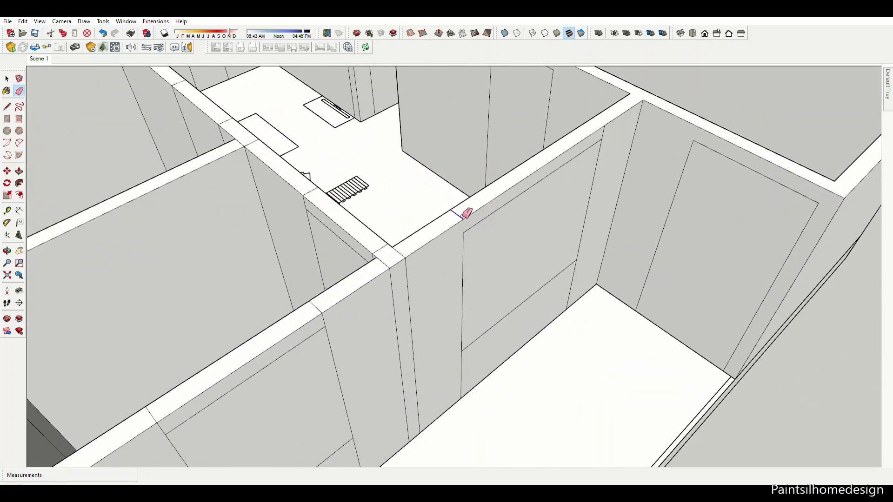
pyautogui.scroll(1, 443, 293)
pyautogui.scroll(1, 418, 213)
pyautogui.scroll(-3, 355, 221)
pyautogui.scroll(3, 458, 225)
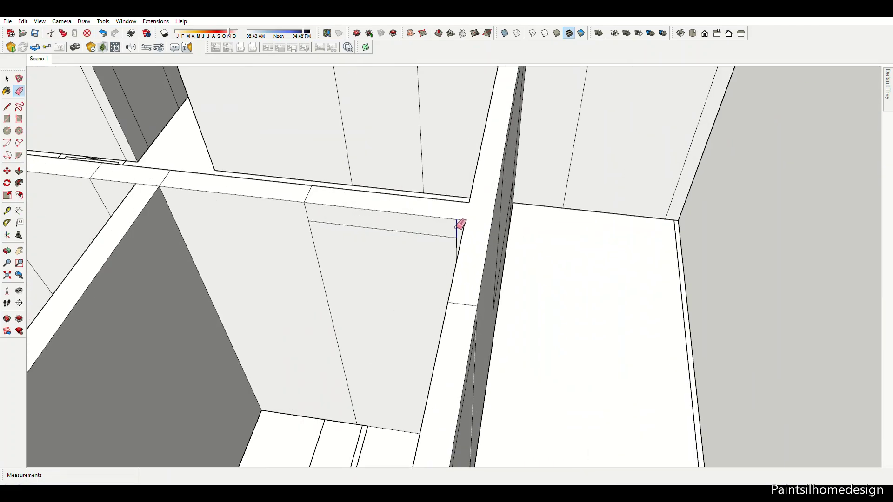
pyautogui.scroll(1, 459, 221)
pyautogui.scroll(-2, 460, 222)
pyautogui.scroll(2, 510, 205)
pyautogui.scroll(-3, 659, 323)
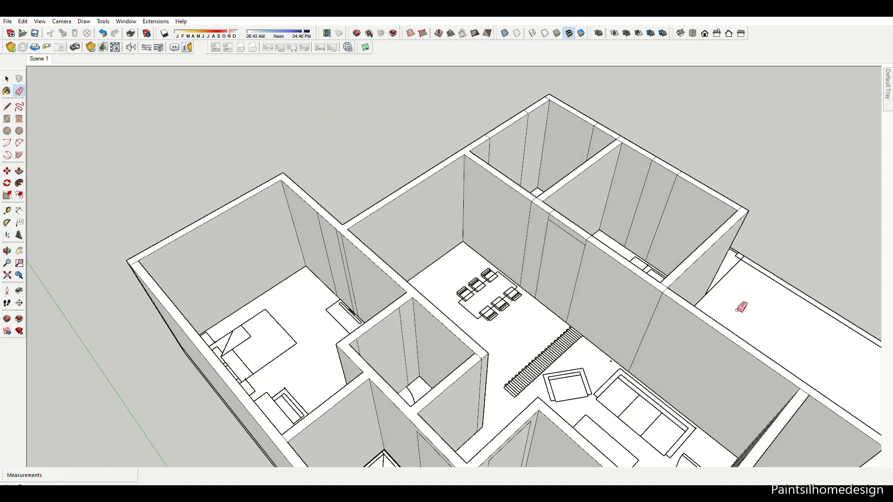
pyautogui.scroll(3, 542, 199)
pyautogui.scroll(-3, 423, 319)
pyautogui.scroll(2, 601, 225)
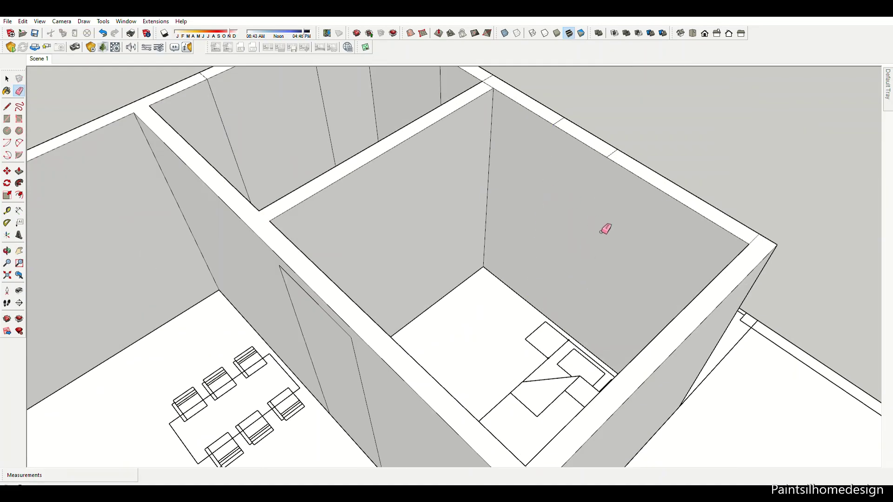
pyautogui.scroll(2, 379, 354)
# Step: Finish the edge cleanup and return to an overview of the floor plan
pyautogui.scroll(-2, 511, 195)
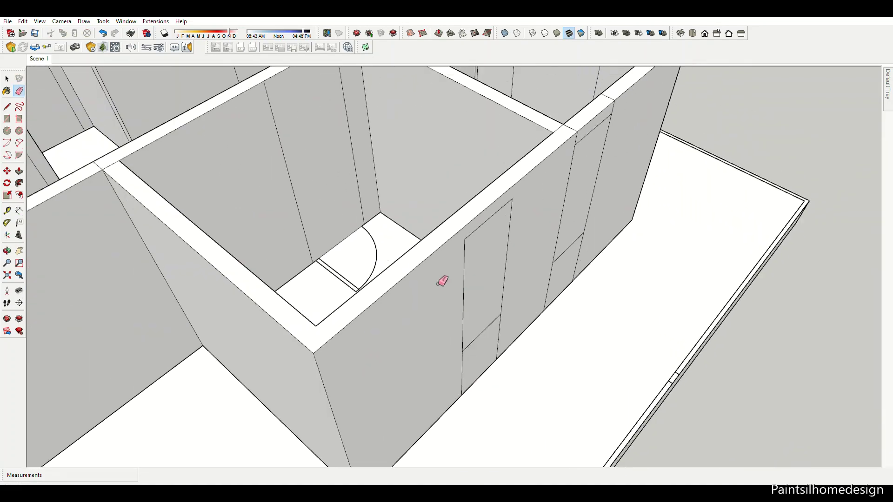
pyautogui.scroll(2, 456, 326)
pyautogui.scroll(-2, 479, 307)
pyautogui.scroll(1, 486, 332)
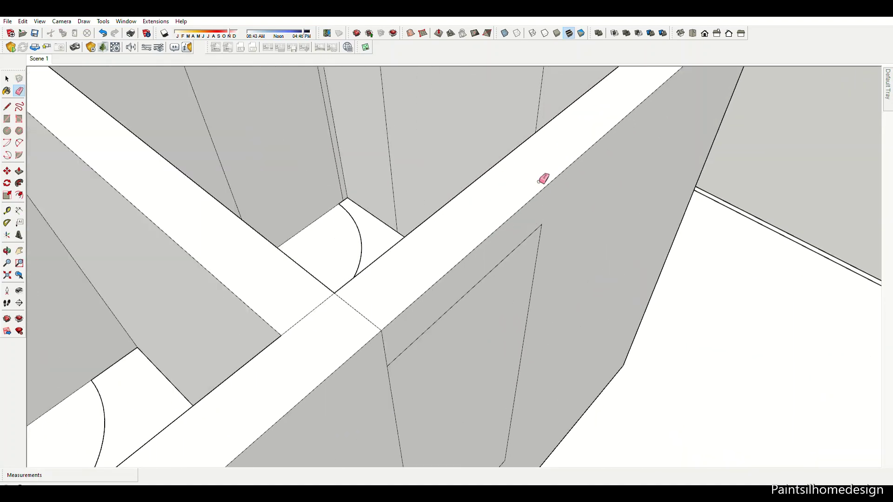
pyautogui.scroll(-2, 629, 185)
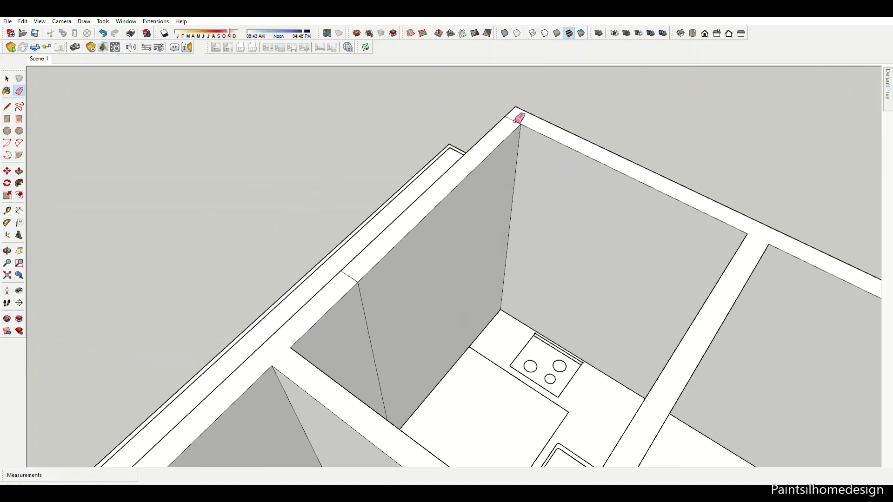
pyautogui.scroll(-2, 523, 345)
pyautogui.scroll(2, 408, 279)
pyautogui.scroll(1, 374, 210)
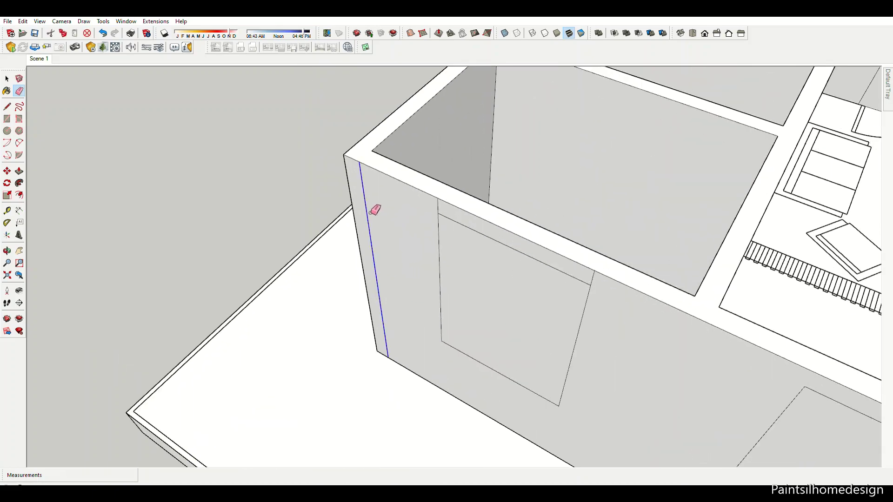
pyautogui.scroll(-3, 603, 278)
pyautogui.scroll(-2, 479, 249)
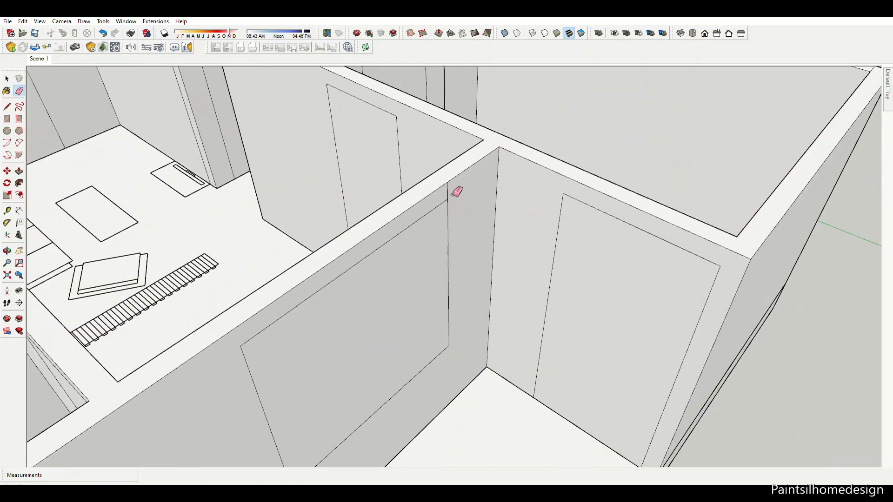
pyautogui.moveTo(454, 192); pyautogui.dragTo(418, 276, button='middle')
# Step: Push/Pull a door outline and erase the leftover edges around it
pyautogui.press('p')
pyautogui.scroll(4, 520, 375)
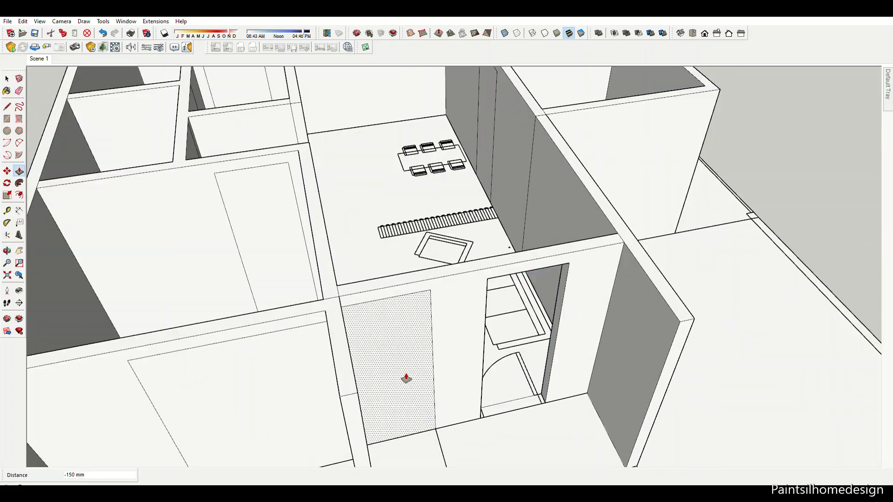
pyautogui.scroll(-4, 406, 379)
pyautogui.press('e')
pyautogui.scroll(3, 412, 194)
pyautogui.moveTo(413, 194)
pyautogui.mouseDown(button='middle')
pyautogui.moveTo(435, 293)
pyautogui.moveTo(258, 197)
pyautogui.mouseUp(button='middle')
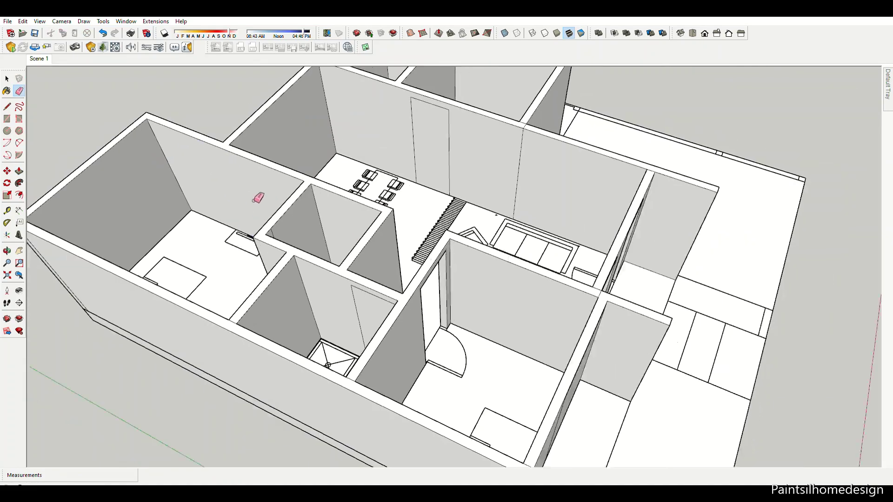
pyautogui.scroll(2, 456, 209)
pyautogui.scroll(2, 394, 203)
pyautogui.scroll(2, 409, 215)
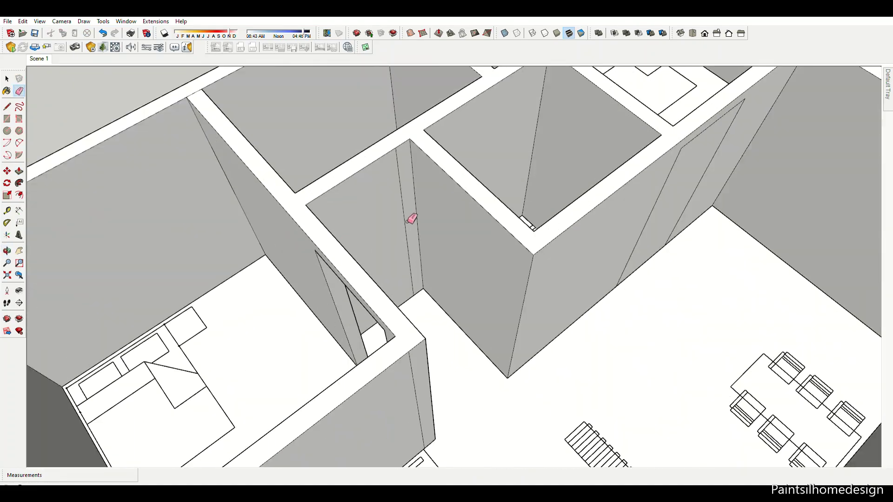
pyautogui.scroll(-6, 409, 215)
pyautogui.moveTo(409, 215); pyautogui.dragTo(646, 231, button='middle')
pyautogui.scroll(4, 647, 230)
pyautogui.scroll(-3, 518, 199)
# Step: Push the next door rectangles through the interior walls
pyautogui.press('p')
pyautogui.scroll(2, 393, 325)
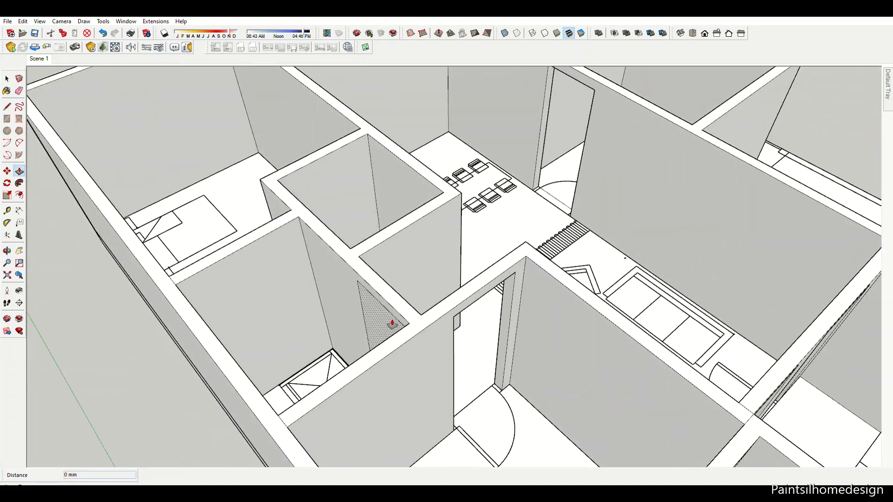
pyautogui.scroll(2, 439, 324)
pyautogui.scroll(-3, 439, 323)
pyautogui.scroll(-3, 224, 329)
pyautogui.moveTo(223, 328); pyautogui.dragTo(576, 319, button='middle')
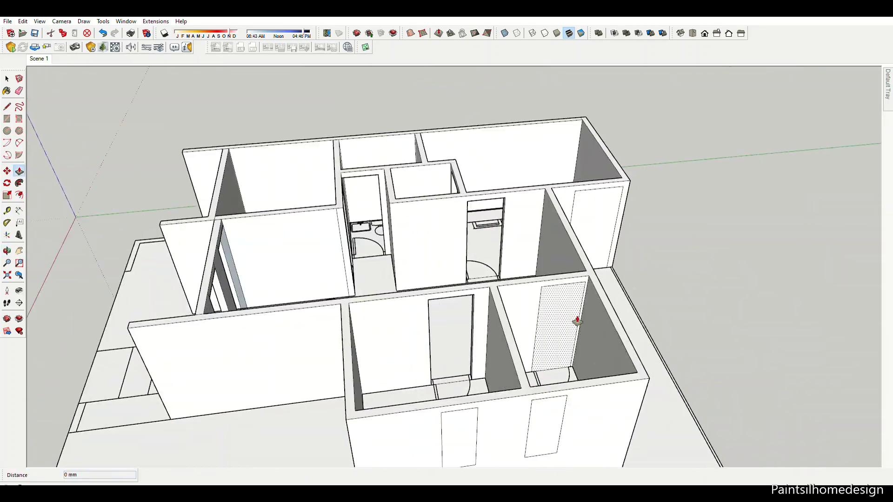
pyautogui.scroll(2, 474, 376)
pyautogui.scroll(-5, 367, 339)
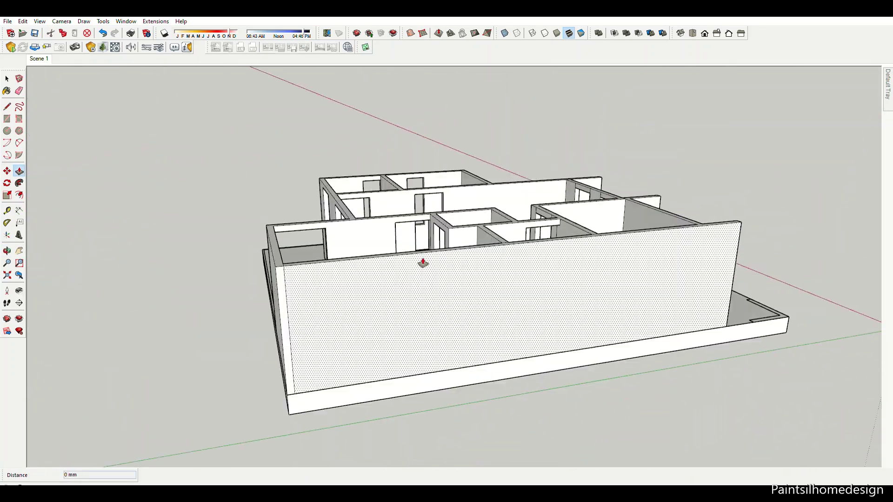
# Step: Erase leftover lines around the door openings toward the entrance area
pyautogui.press('e')
pyautogui.scroll(4, 423, 263)
pyautogui.moveTo(331, 267); pyautogui.dragTo(269, 343, button='middle')
pyautogui.scroll(-3, 357, 363)
pyautogui.scroll(5, 535, 248)
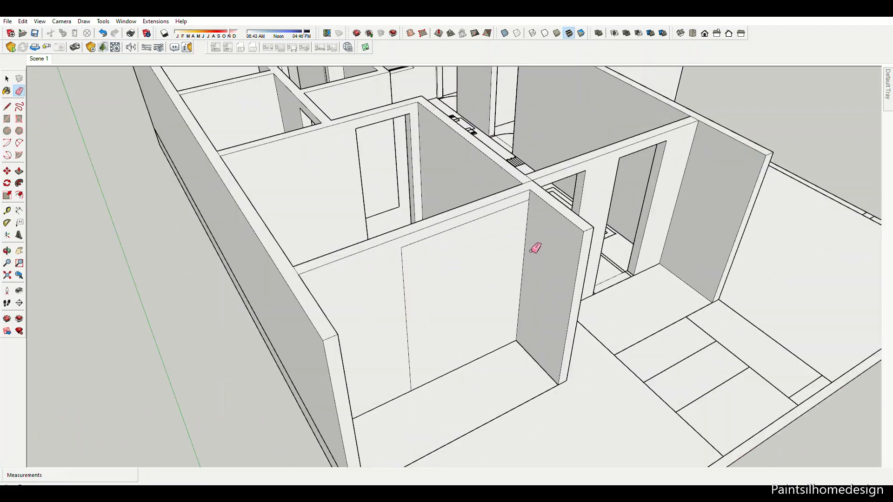
pyautogui.scroll(-2, 535, 248)
pyautogui.scroll(4, 479, 249)
pyautogui.scroll(-5, 470, 183)
pyautogui.scroll(4, 409, 265)
pyautogui.moveTo(409, 265); pyautogui.dragTo(519, 213, button='middle')
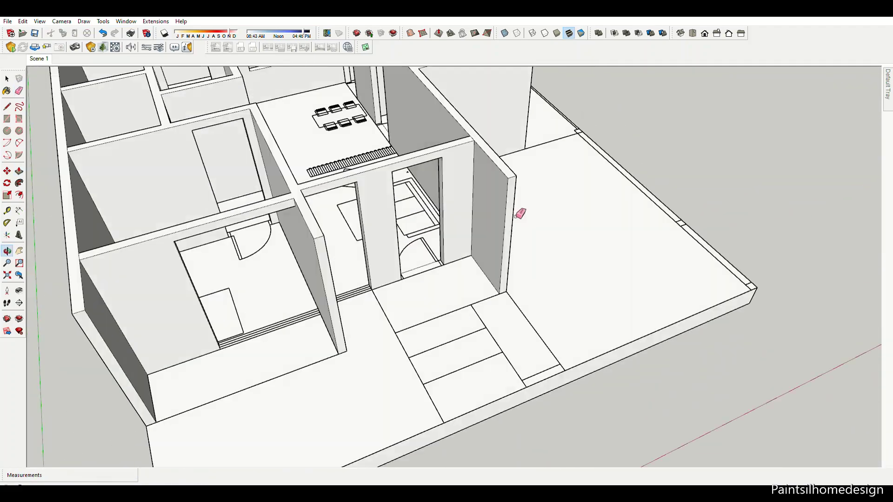
pyautogui.scroll(3, 516, 215)
pyautogui.scroll(3, 507, 264)
pyautogui.scroll(-5, 614, 194)
# Step: Orbit around the house to a close-up of the slab step near a column
pyautogui.moveTo(613, 194)
pyautogui.mouseDown(button='middle')
pyautogui.moveTo(549, 121)
pyautogui.moveTo(580, 172)
pyautogui.mouseUp(button='middle')
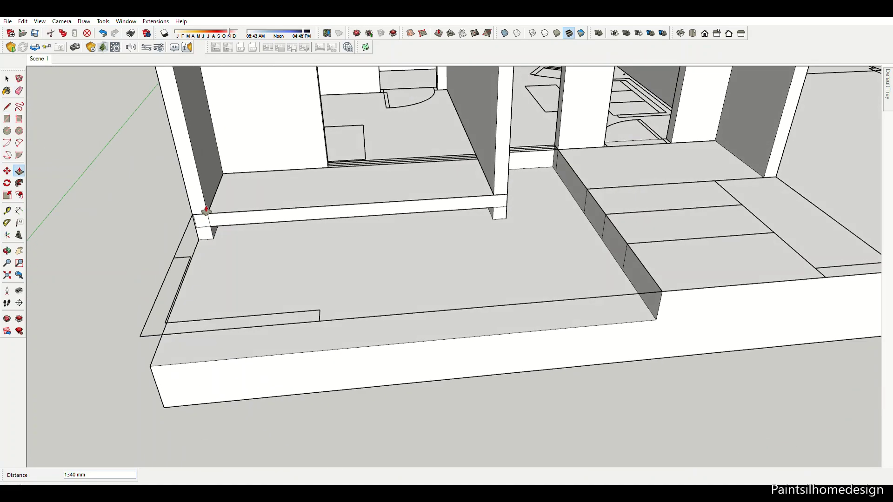
pyautogui.moveTo(474, 212)
pyautogui.mouseDown(button='middle')
pyautogui.moveTo(426, 215)
pyautogui.moveTo(381, 259)
pyautogui.mouseUp(button='middle')
pyautogui.scroll(5, 482, 133)
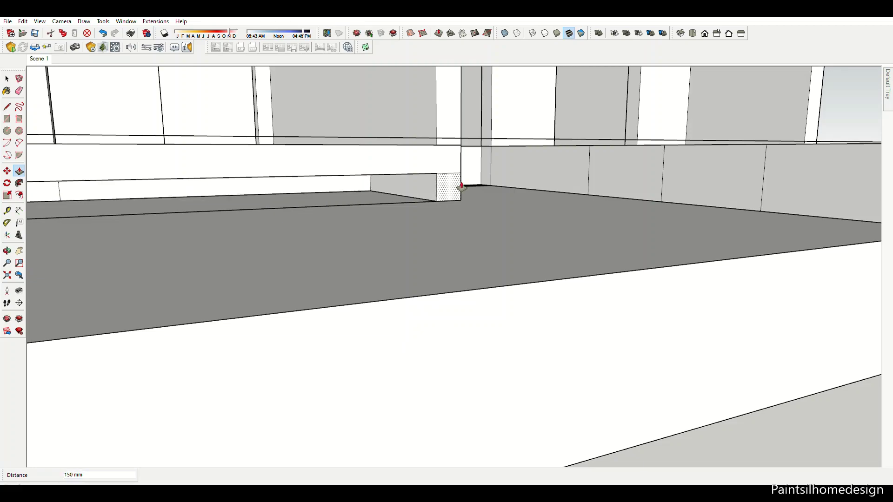
pyautogui.scroll(-5, 461, 186)
pyautogui.moveTo(431, 225); pyautogui.dragTo(191, 215, button='middle')
pyautogui.scroll(5, 139, 227)
pyautogui.press('e')
pyautogui.scroll(3, 284, 257)
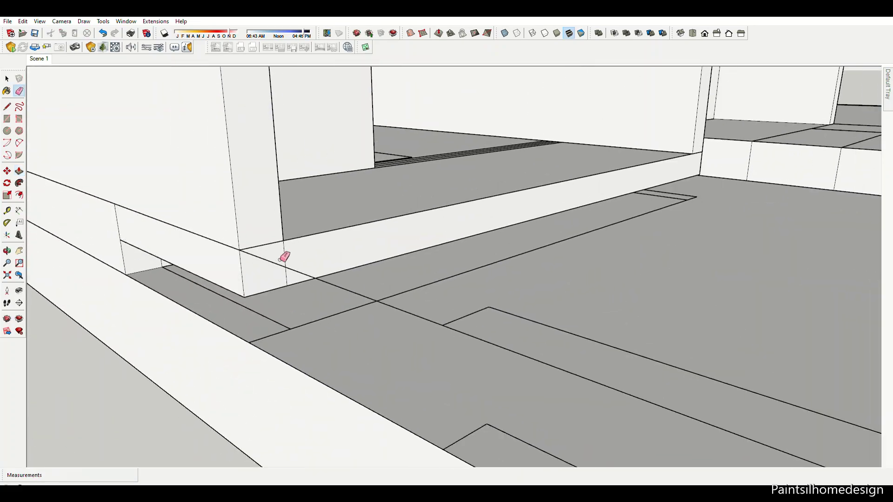
pyautogui.scroll(-5, 284, 257)
pyautogui.moveTo(426, 265); pyautogui.dragTo(512, 231, button='middle')
pyautogui.scroll(3, 512, 231)
# Step: Lower the step's top face by 150 mm with Push/Pull
pyautogui.press('p')
pyautogui.scroll(2, 344, 176)
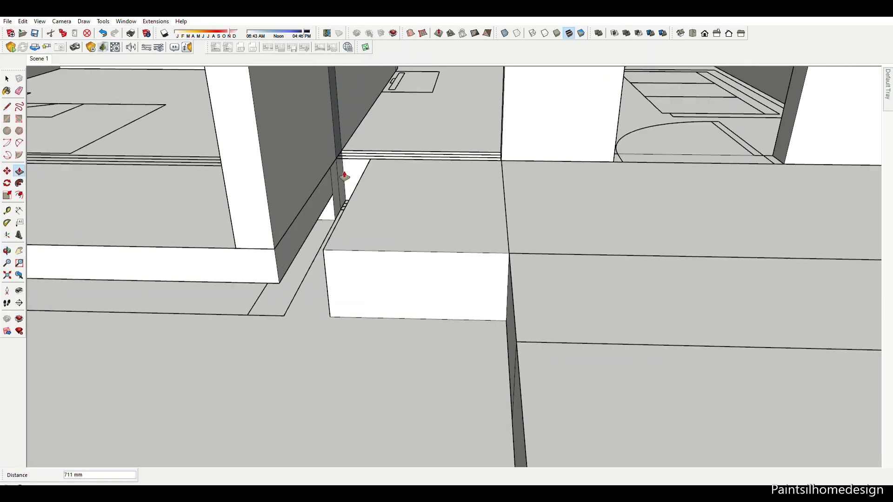
pyautogui.scroll(-5, 344, 176)
pyautogui.moveTo(344, 176); pyautogui.dragTo(507, 253, button='middle')
pyautogui.scroll(3, 547, 248)
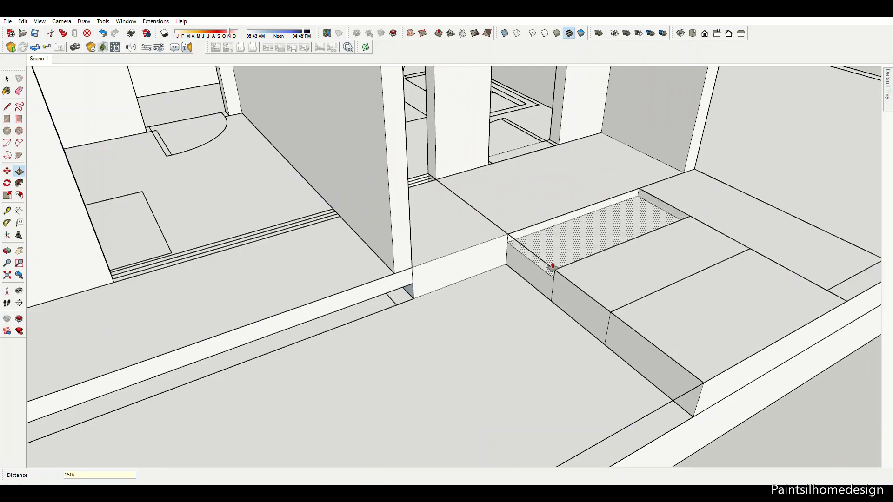
pyautogui.moveTo(528, 288); pyautogui.dragTo(587, 239, button='middle')
pyautogui.scroll(-3, 608, 268)
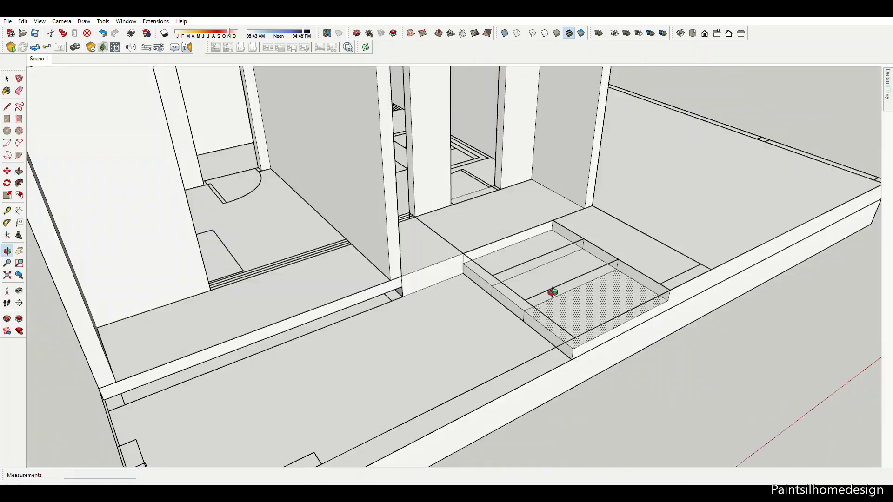
# Step: Orbit out to the whole house, then look down on the slab
pyautogui.moveTo(548, 293); pyautogui.dragTo(608, 277, button='middle')
pyautogui.scroll(-4, 608, 277)
pyautogui.scroll(2, 503, 287)
pyautogui.scroll(3, 503, 287)
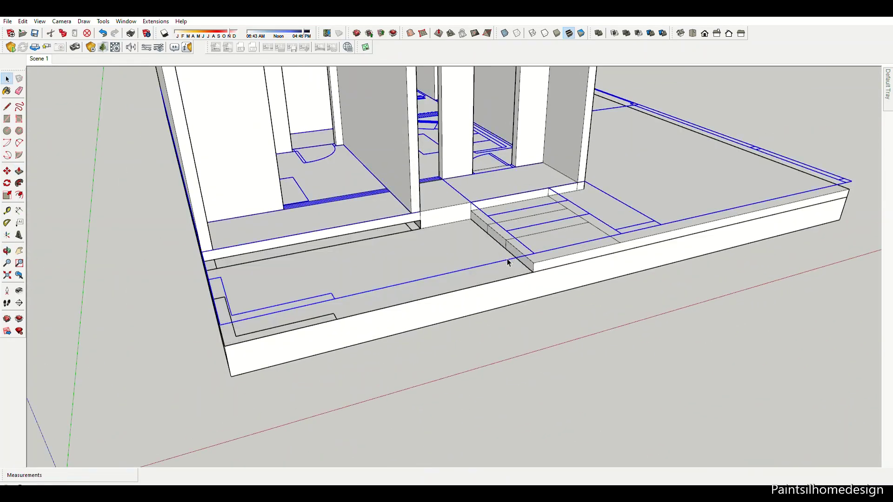
pyautogui.scroll(3, 475, 233)
pyautogui.moveTo(475, 233); pyautogui.dragTo(476, 127, button='middle')
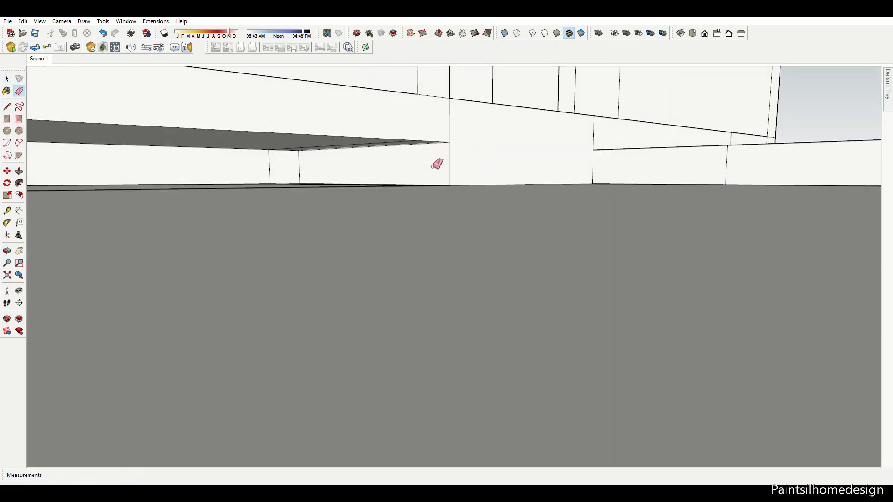
pyautogui.moveTo(437, 164)
pyautogui.mouseDown(button='middle')
pyautogui.moveTo(473, 200)
pyautogui.moveTo(531, 225)
pyautogui.mouseUp(button='middle')
# Step: Measure across the slab with Tape Measure and enter 15 for the recessed face depth
pyautogui.press('t')
pyautogui.click(535, 144)
pyautogui.moveTo(534, 144)
pyautogui.mouseDown(button='middle')
pyautogui.moveTo(653, 265)
pyautogui.moveTo(578, 239)
pyautogui.moveTo(549, 259)
pyautogui.moveTo(508, 224)
pyautogui.moveTo(464, 246)
pyautogui.moveTo(506, 251)
pyautogui.mouseUp(button='middle')
pyautogui.write('p')
pyautogui.write('15')
pyautogui.press('Return')
pyautogui.scroll(3, 539, 280)
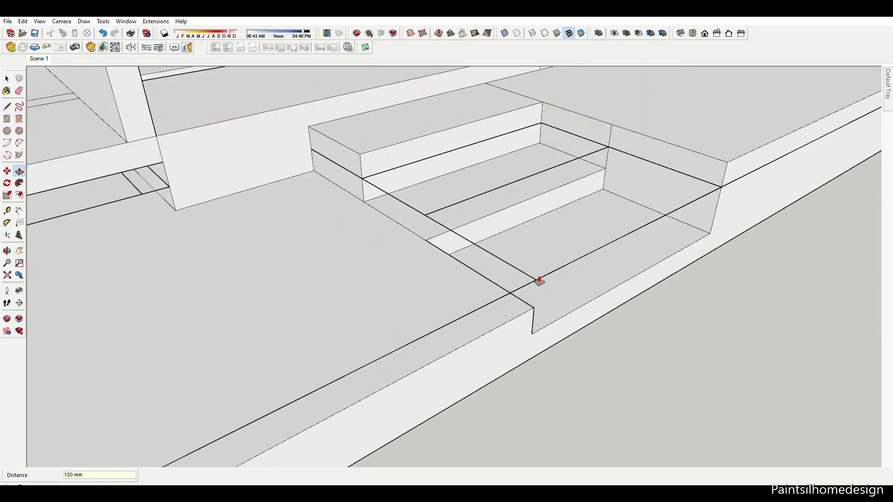
pyautogui.scroll(-5, 525, 288)
# Step: Orbit back to the slab corner to view the house and its steps
pyautogui.moveTo(512, 295)
pyautogui.mouseDown(button='middle')
pyautogui.moveTo(564, 241)
pyautogui.moveTo(558, 259)
pyautogui.mouseUp(button='middle')
pyautogui.scroll(3, 443, 327)
pyautogui.press('m')
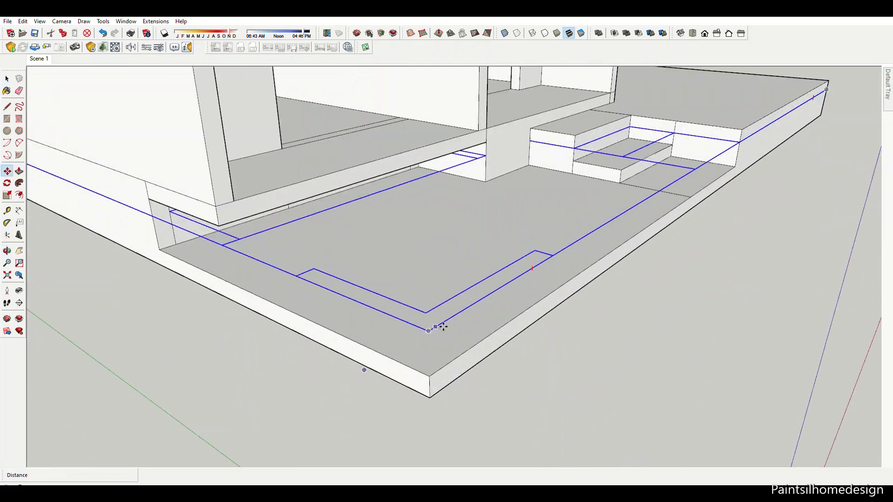
pyautogui.moveTo(435, 376); pyautogui.dragTo(629, 219, button='middle')
pyautogui.press('p')
pyautogui.scroll(-5, 573, 295)
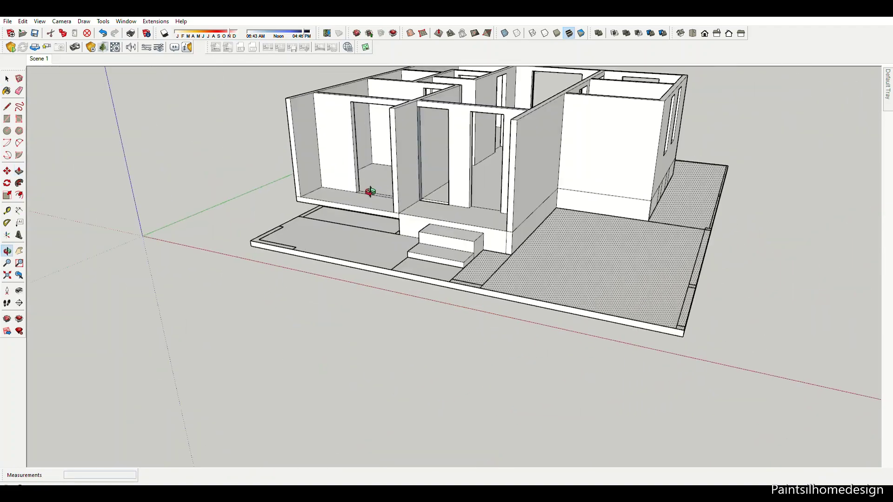
pyautogui.scroll(5, 369, 194)
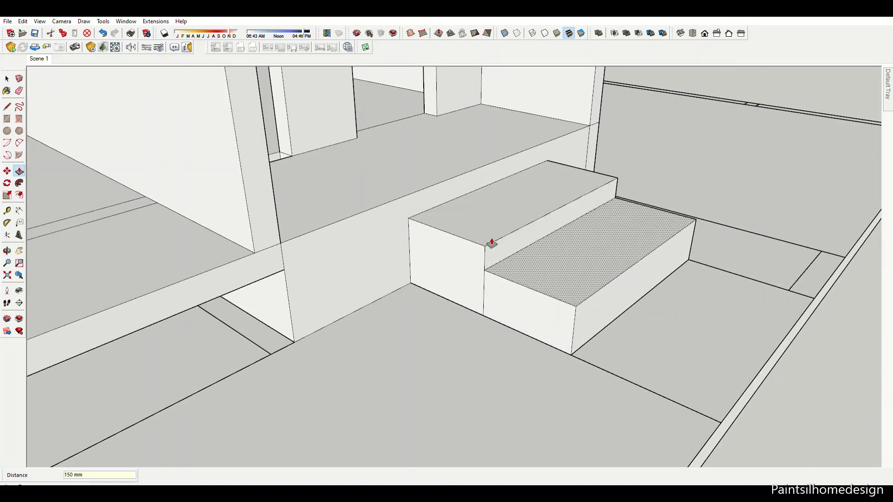
# Step: Lower the far slab portion by 150 mm and check the new step
pyautogui.click(577, 297)
pyautogui.write('150')
pyautogui.press('Return')
pyautogui.scroll(-4, 622, 323)
pyautogui.moveTo(622, 322); pyautogui.dragTo(418, 305, button='middle')
pyautogui.scroll(4, 571, 271)
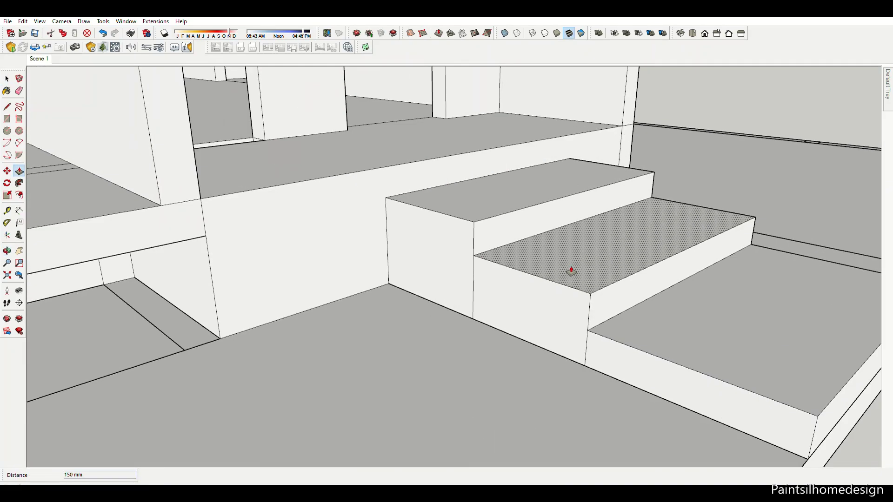
# Step: Orbit around the upper step and view the step block from above
pyautogui.scroll(-4, 628, 256)
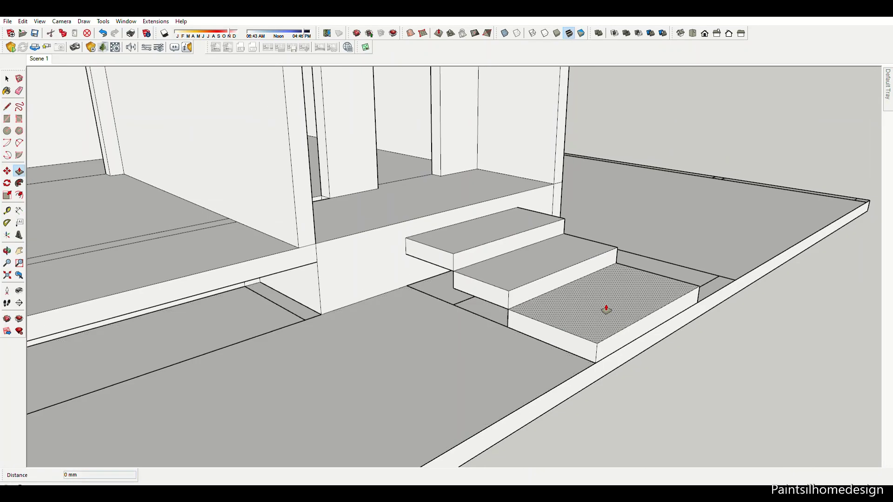
pyautogui.moveTo(606, 309); pyautogui.dragTo(463, 253, button='middle')
pyautogui.scroll(5, 365, 223)
pyautogui.press('m')
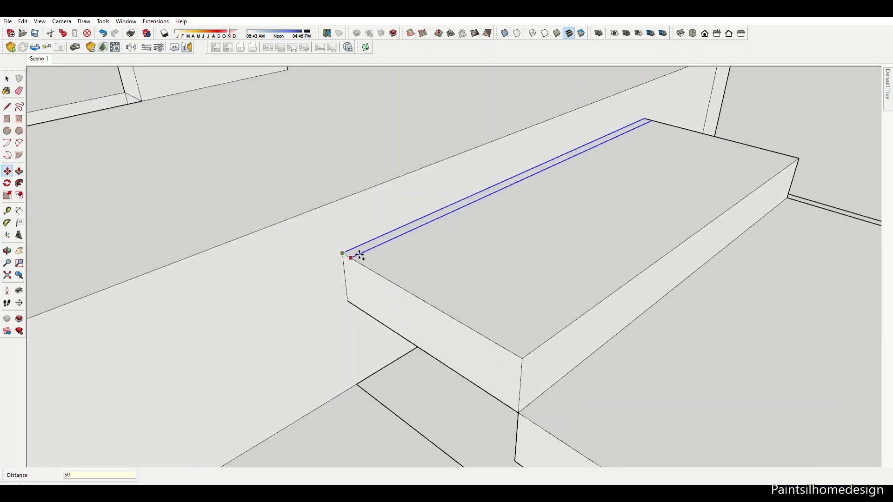
pyautogui.scroll(-4, 363, 304)
pyautogui.moveTo(454, 313); pyautogui.dragTo(521, 298, button='middle')
pyautogui.scroll(5, 521, 308)
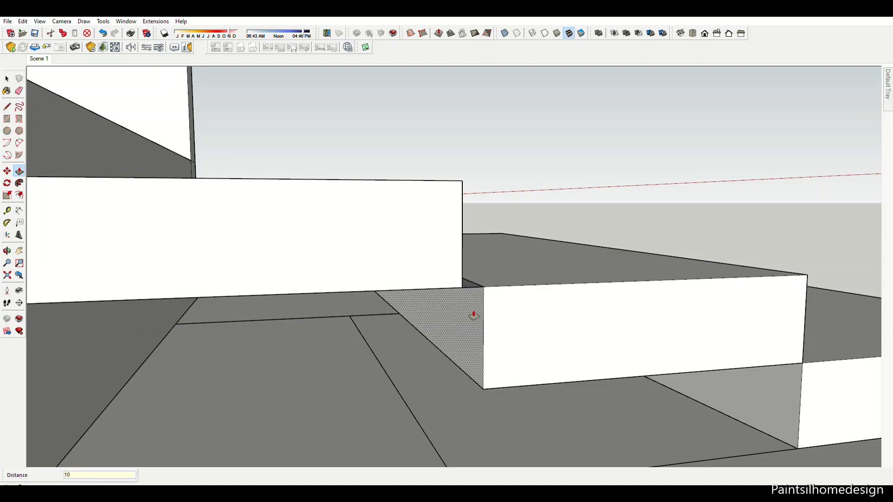
pyautogui.moveTo(473, 316)
pyautogui.mouseDown(button='middle')
pyautogui.moveTo(468, 259)
pyautogui.moveTo(598, 219)
pyautogui.mouseUp(button='middle')
pyautogui.scroll(3, 618, 213)
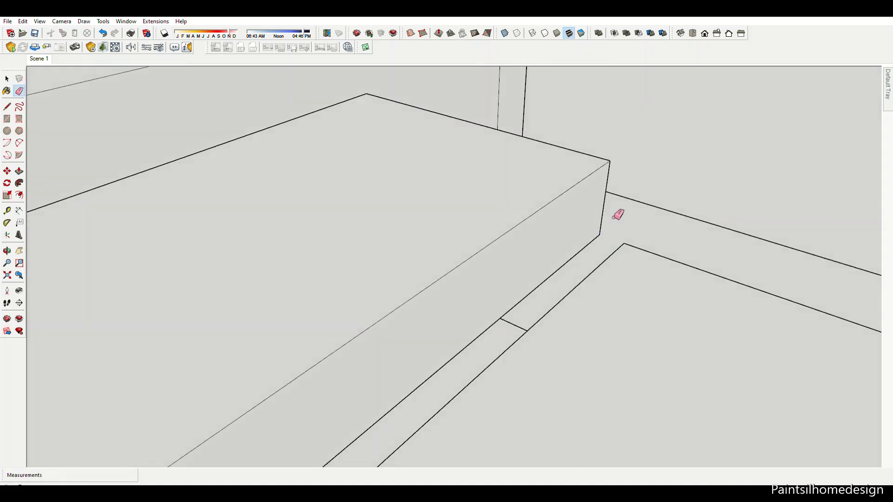
pyautogui.scroll(-4, 696, 257)
pyautogui.scroll(4, 542, 269)
# Step: Inspect all three steps from both sides, ending near a wall corner
pyautogui.moveTo(542, 269); pyautogui.dragTo(362, 227, button='middle')
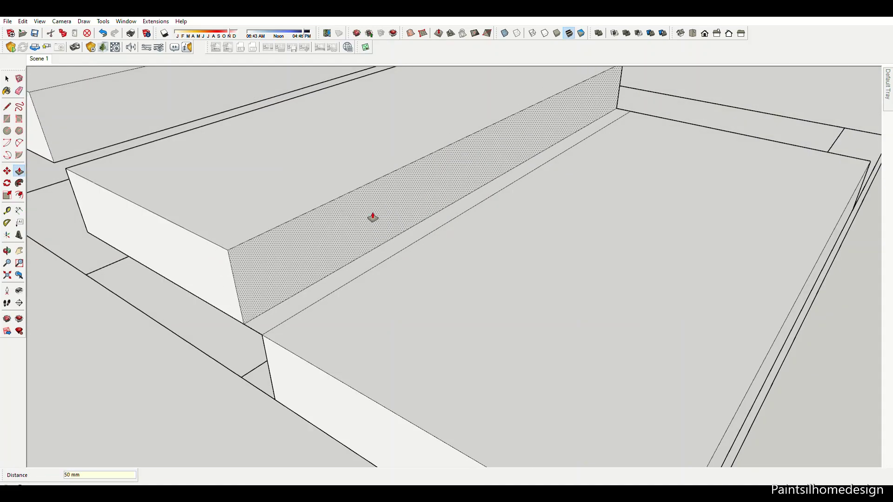
pyautogui.scroll(-3, 372, 217)
pyautogui.moveTo(322, 359); pyautogui.dragTo(546, 199, button='middle')
pyautogui.scroll(1, 546, 199)
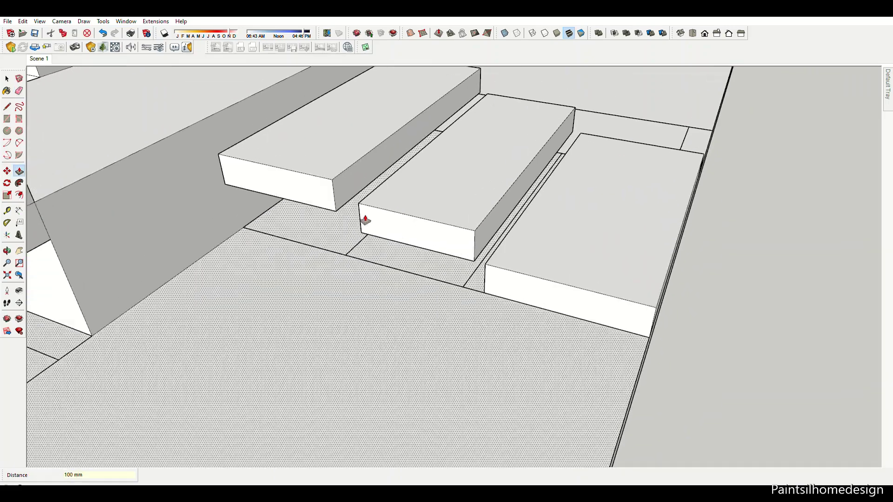
pyautogui.moveTo(392, 215); pyautogui.dragTo(604, 244, button='middle')
pyautogui.write('1')
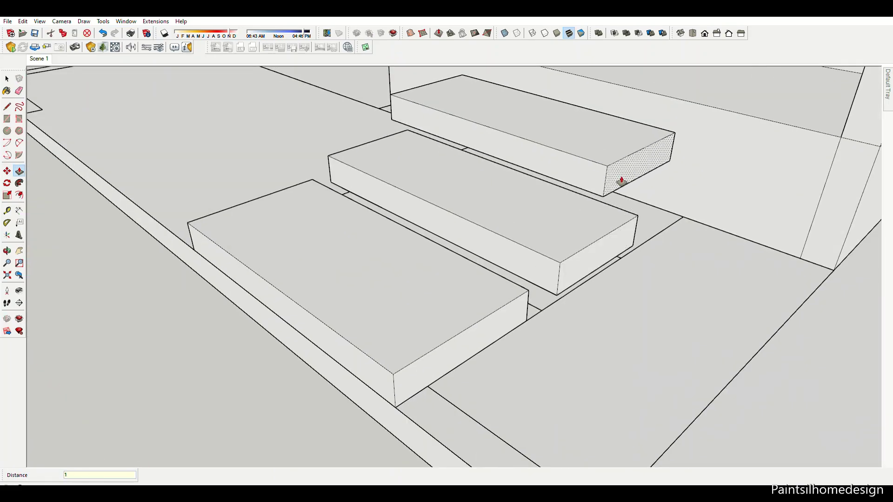
pyautogui.moveTo(621, 181); pyautogui.dragTo(493, 261, button='middle')
pyautogui.moveTo(589, 231)
pyautogui.mouseDown(button='middle')
pyautogui.moveTo(597, 303)
pyautogui.moveTo(345, 251)
pyautogui.moveTo(470, 215)
pyautogui.mouseUp(button='middle')
pyautogui.scroll(5, 388, 212)
# Step: Erase the stray slab edges near the steps and view the whole house
pyautogui.press('e')
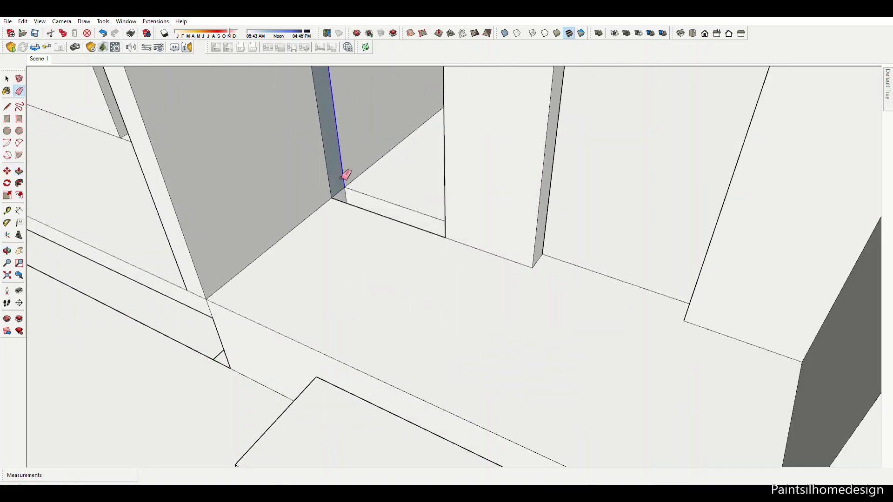
pyautogui.scroll(-5, 388, 205)
pyautogui.scroll(-3, 363, 255)
pyautogui.scroll(5, 429, 279)
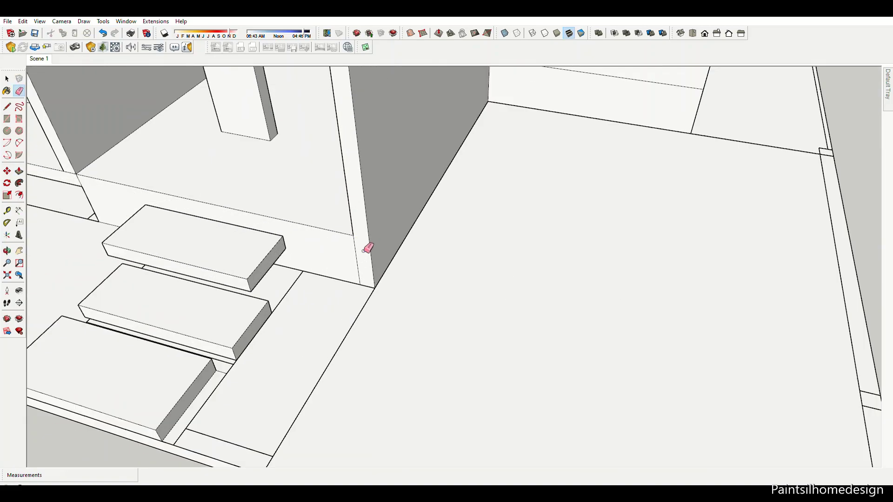
pyautogui.moveTo(367, 249); pyautogui.dragTo(472, 267, button='middle')
pyautogui.scroll(5, 504, 206)
pyautogui.scroll(-3, 524, 186)
# Step: Draw the beam rectangle across the top of the porch opening
pyautogui.scroll(-2, 583, 147)
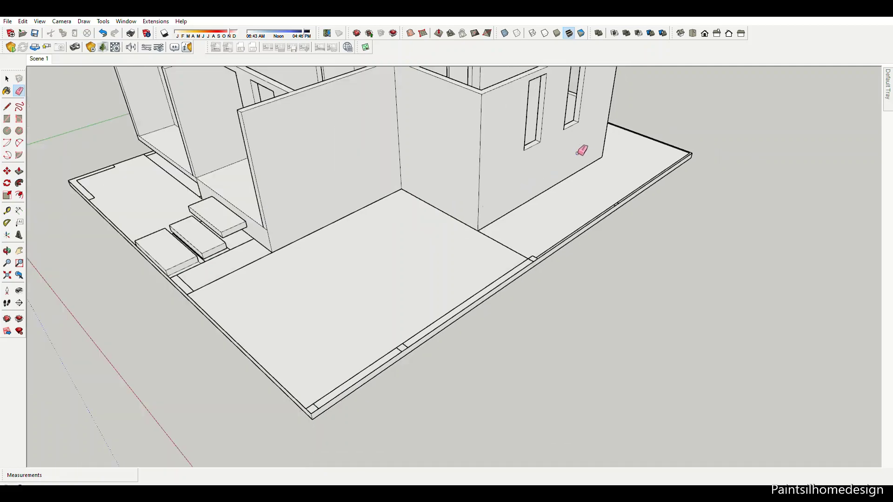
pyautogui.scroll(6, 553, 203)
pyautogui.press('d')
pyautogui.scroll(-6, 441, 395)
pyautogui.scroll(2, 361, 229)
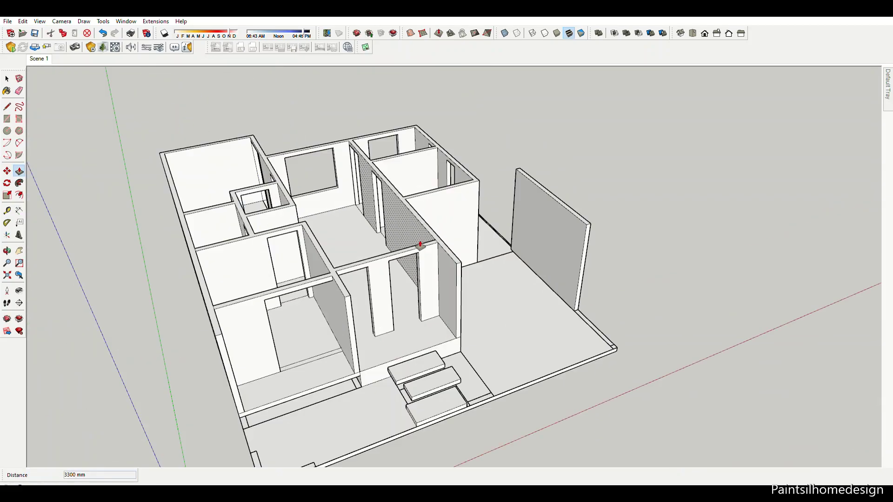
pyautogui.scroll(3, 431, 259)
# Step: Extrude the beam rectangle with Push/Pull between the porch walls
pyautogui.press('p')
pyautogui.scroll(-2, 488, 333)
pyautogui.scroll(-2, 428, 261)
pyautogui.scroll(5, 405, 262)
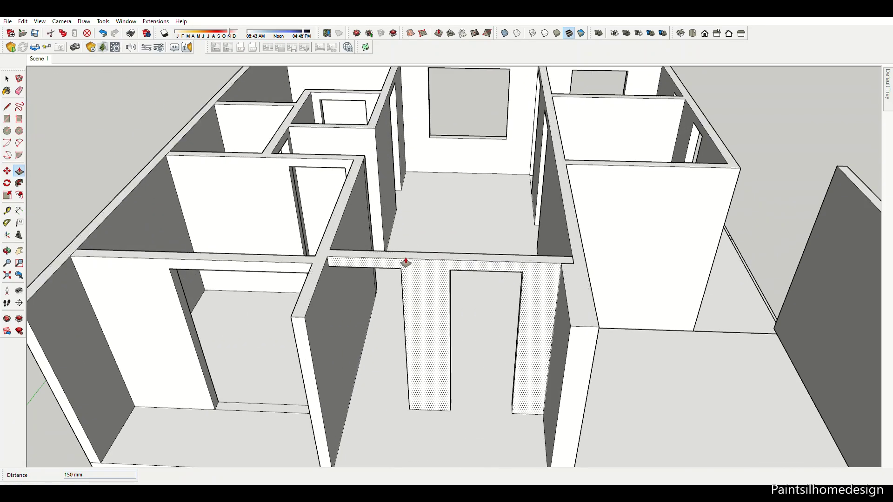
pyautogui.scroll(-1, 572, 324)
pyautogui.press('p')
pyautogui.scroll(-3, 584, 301)
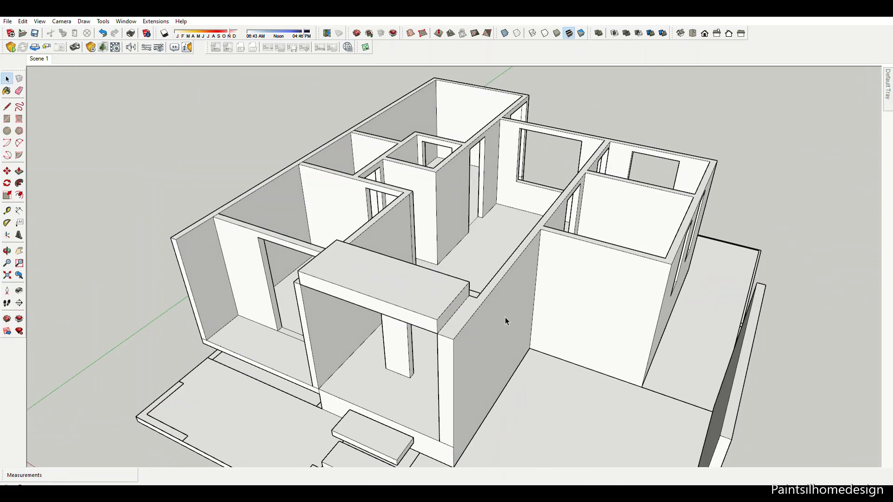
pyautogui.scroll(2, 504, 319)
pyautogui.scroll(-2, 442, 279)
# Step: Erase leftover edges around the porch beam and view the right boundary wall
pyautogui.moveTo(488, 313)
pyautogui.mouseDown(button='middle')
pyautogui.moveTo(428, 279)
pyautogui.moveTo(361, 212)
pyautogui.mouseUp(button='middle')
pyautogui.scroll(2, 362, 212)
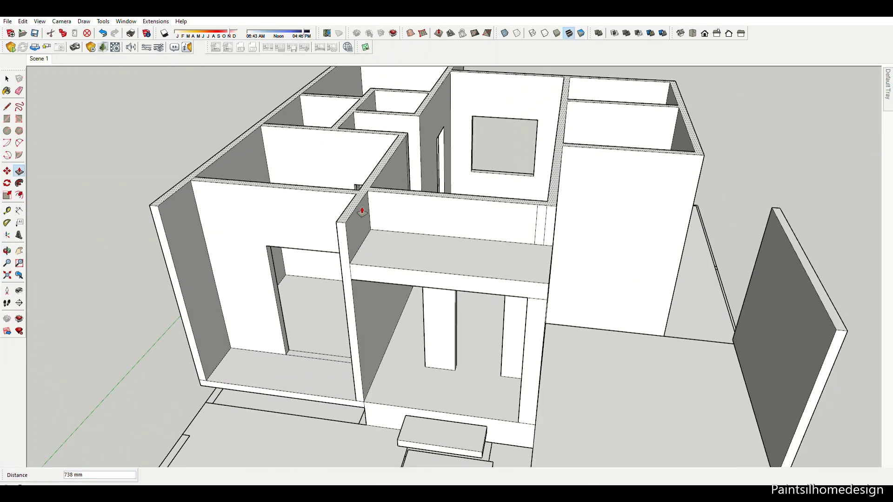
pyautogui.scroll(5, 362, 211)
pyautogui.scroll(2, 568, 243)
pyautogui.scroll(-8, 646, 313)
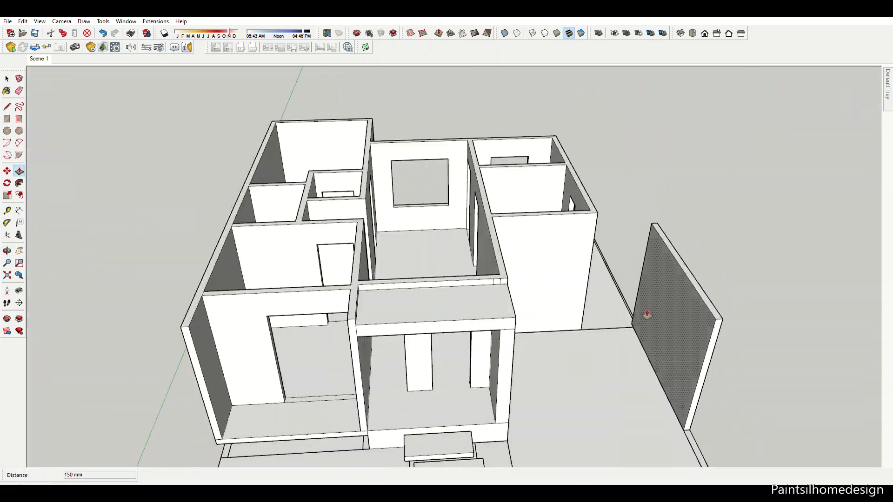
pyautogui.scroll(5, 417, 266)
pyautogui.press('e')
pyautogui.scroll(-5, 416, 266)
pyautogui.scroll(5, 698, 283)
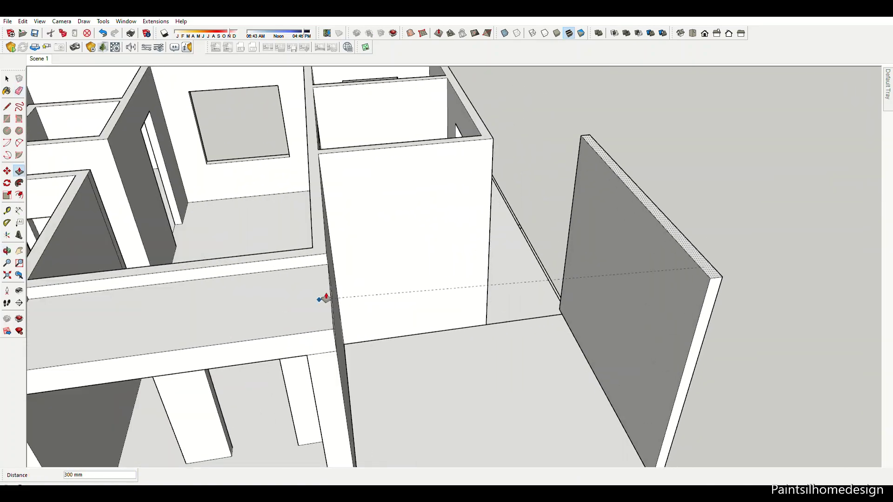
pyautogui.moveTo(339, 336)
pyautogui.mouseDown(button='middle')
pyautogui.moveTo(701, 299)
pyautogui.moveTo(664, 285)
pyautogui.moveTo(608, 232)
pyautogui.mouseUp(button='middle')
pyautogui.scroll(3, 607, 231)
pyautogui.scroll(-3, 565, 300)
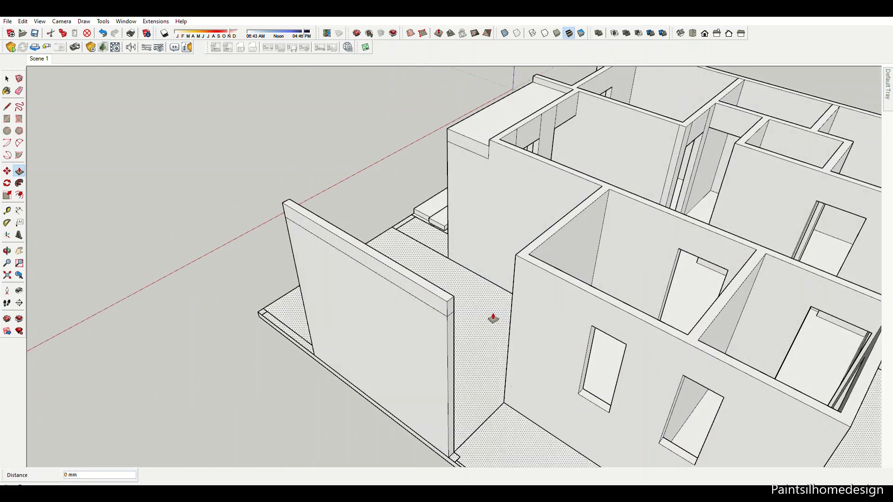
# Step: Draw the roof slab outline over the porch and neighbouring room with Line
pyautogui.press('l')
pyautogui.scroll(-5, 493, 319)
pyautogui.scroll(4, 474, 243)
pyautogui.scroll(3, 229, 290)
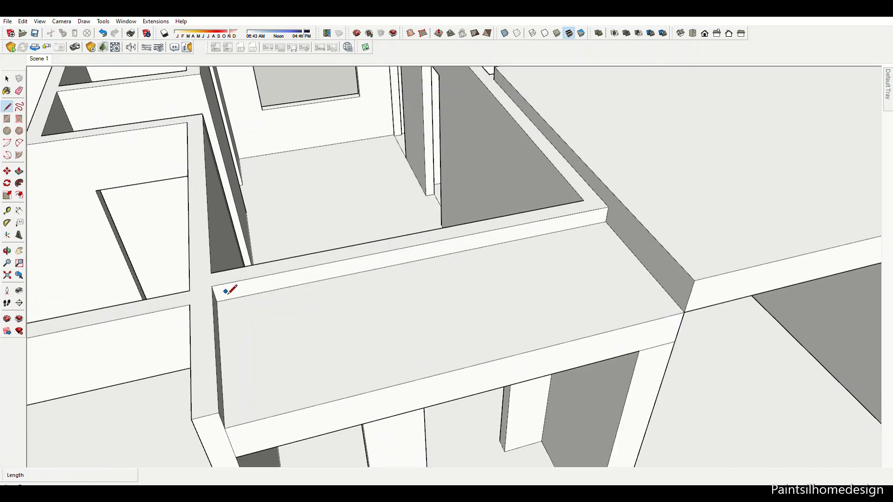
pyautogui.scroll(-5, 229, 290)
pyautogui.scroll(5, 278, 259)
pyautogui.scroll(-3, 423, 238)
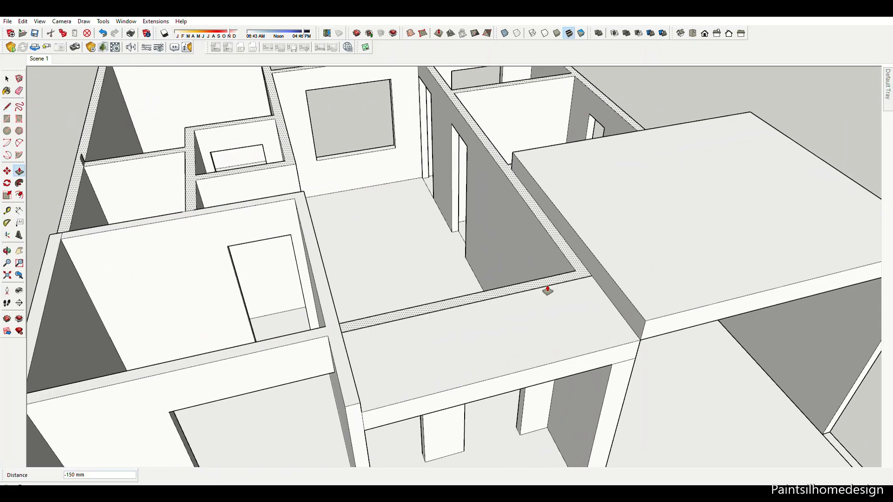
pyautogui.scroll(-2, 548, 289)
# Step: Orbit down to an eye-level view of the porch
pyautogui.moveTo(484, 295)
pyautogui.mouseDown(button='middle')
pyautogui.moveTo(285, 329)
pyautogui.moveTo(365, 155)
pyautogui.mouseUp(button='middle')
pyautogui.scroll(5, 285, 329)
pyautogui.scroll(-2, 366, 155)
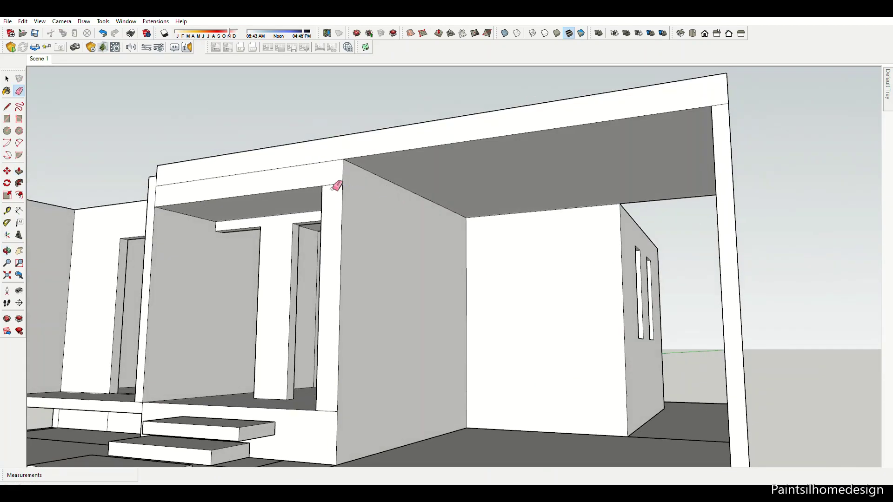
pyautogui.scroll(-2, 339, 182)
pyautogui.scroll(4, 298, 203)
pyautogui.scroll(2, 279, 211)
# Step: Erase extra edges and commit the inset outline around the beam face
pyautogui.press('e')
pyautogui.scroll(2, 135, 230)
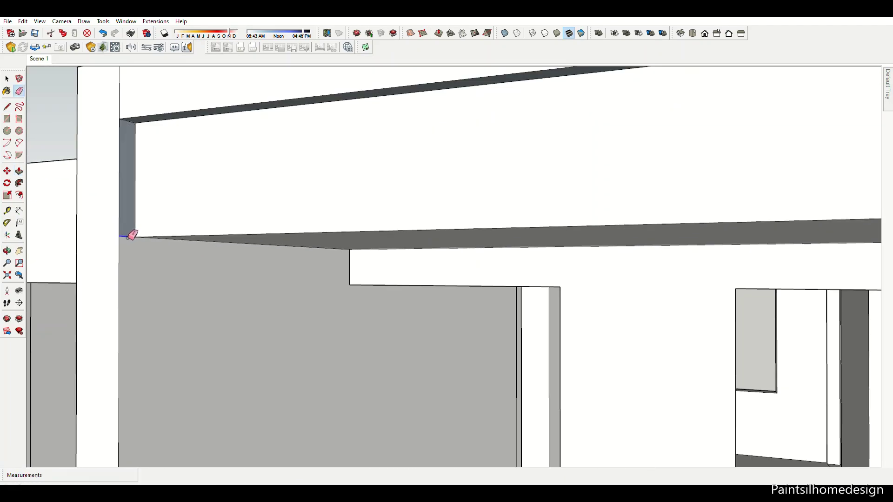
pyautogui.scroll(-4, 235, 264)
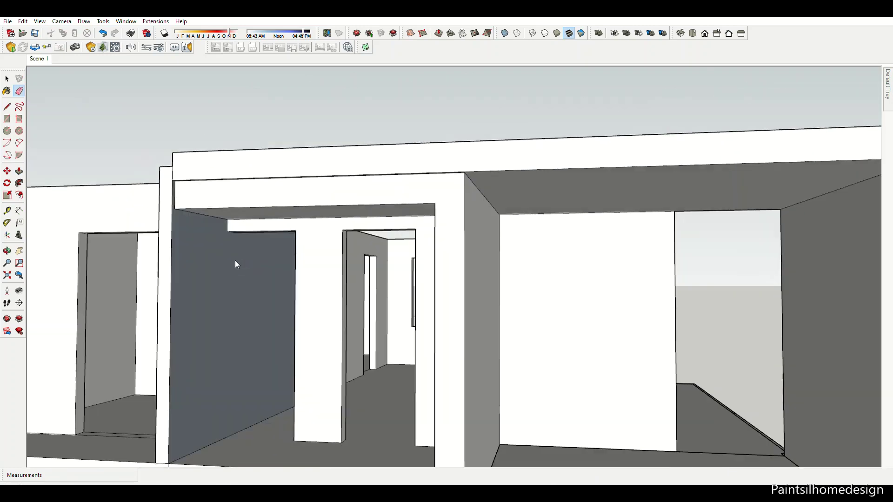
pyautogui.click(453, 226)
# Step: Push/Pull the inset beam face into a frame and measure it with Tape Measure
pyautogui.press('p')
pyautogui.scroll(-6, 345, 313)
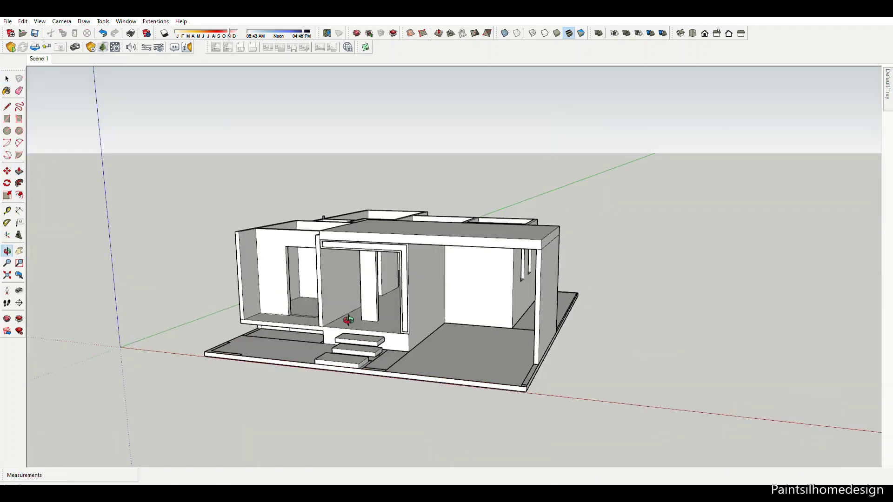
pyautogui.scroll(5, 340, 311)
pyautogui.press('t')
pyautogui.scroll(2, 321, 321)
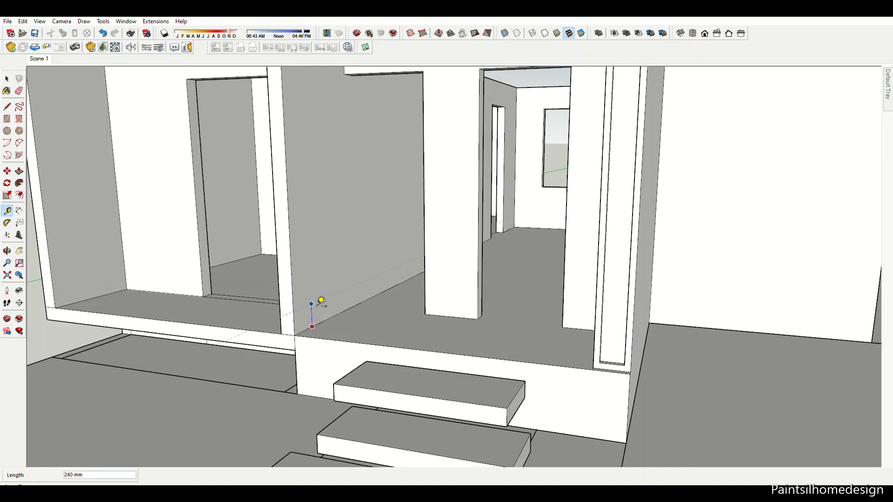
pyautogui.scroll(-5, 321, 301)
pyautogui.scroll(4, 503, 311)
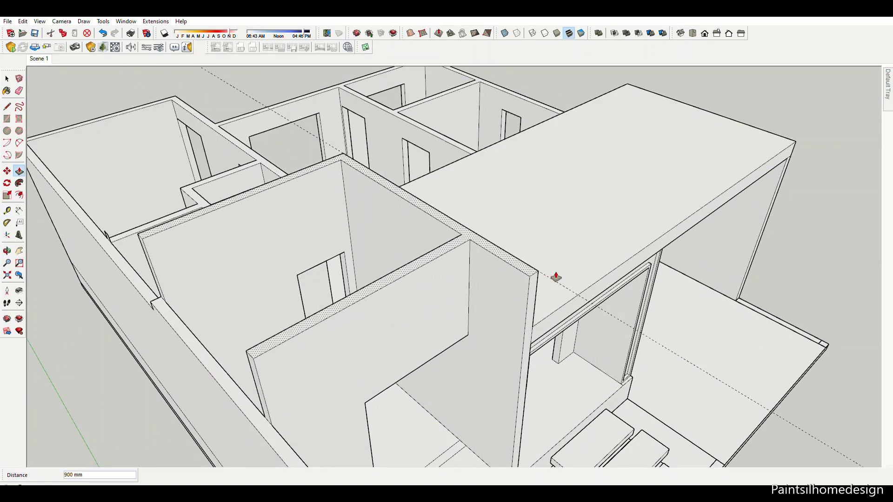
# Step: Measure on the wall top and draw a 2943 x 300 mm rectangle across it
pyautogui.scroll(-5, 555, 278)
pyautogui.moveTo(494, 283)
pyautogui.mouseDown(button='middle')
pyautogui.moveTo(418, 233)
pyautogui.moveTo(319, 243)
pyautogui.mouseUp(button='middle')
pyautogui.scroll(5, 434, 215)
pyautogui.press('t')
pyautogui.click(358, 204)
pyautogui.press('r')
pyautogui.click(379, 235)
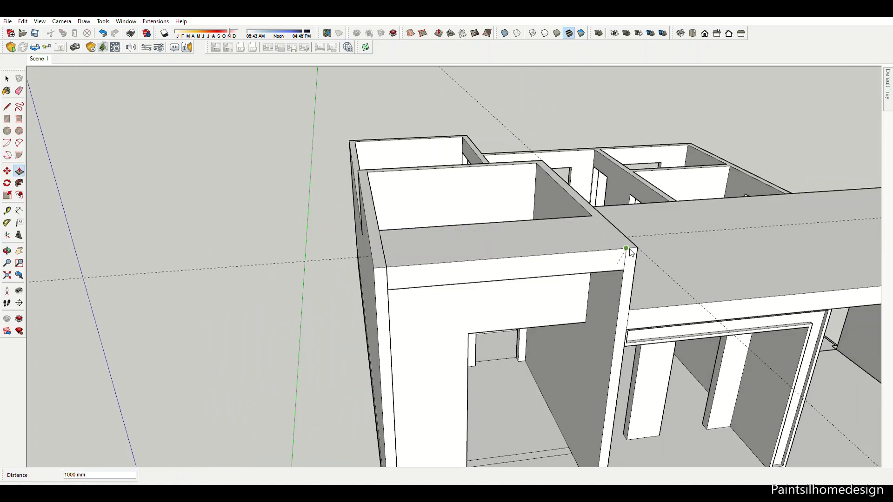
# Step: Raise the rectangle on the wall top to extend the front-left room's walls upward
pyautogui.moveTo(630, 252); pyautogui.dragTo(564, 181, button='middle')
pyautogui.press('space')
pyautogui.press('Return')
pyautogui.scroll(-3, 512, 153)
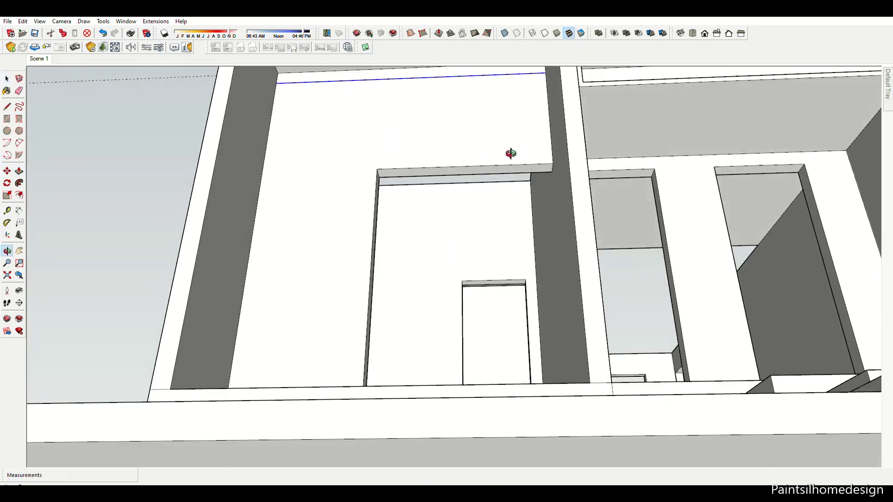
pyautogui.moveTo(512, 154); pyautogui.dragTo(381, 102, button='middle')
# Step: Measure the raised room against the front porch and steps
pyautogui.press('t')
pyautogui.scroll(-3, 487, 200)
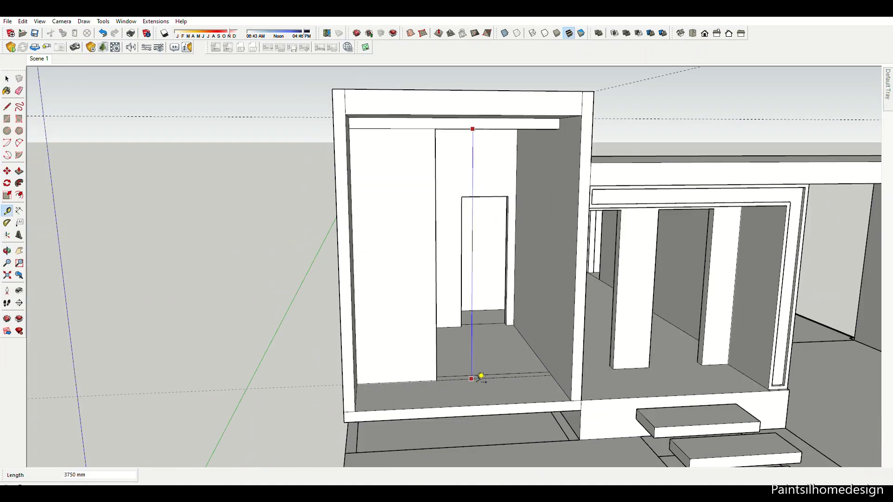
pyautogui.scroll(-5, 480, 375)
pyautogui.moveTo(602, 373)
pyautogui.mouseDown(button='middle')
pyautogui.moveTo(603, 339)
pyautogui.moveTo(346, 401)
pyautogui.mouseUp(button='middle')
pyautogui.scroll(5, 346, 401)
pyautogui.scroll(-5, 267, 384)
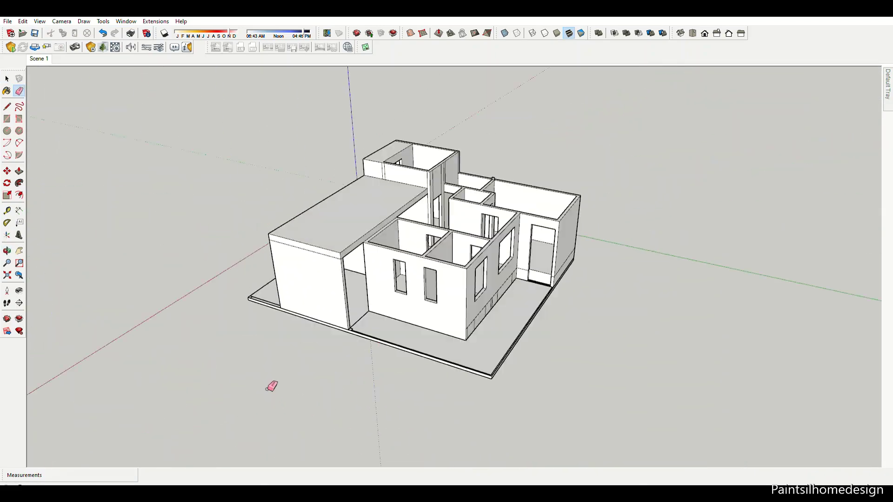
pyautogui.scroll(5, 334, 168)
pyautogui.scroll(-5, 325, 309)
# Step: Erase the extra lines left around the raised room's walls
pyautogui.press('e')
pyautogui.scroll(4, 460, 212)
pyautogui.scroll(3, 458, 212)
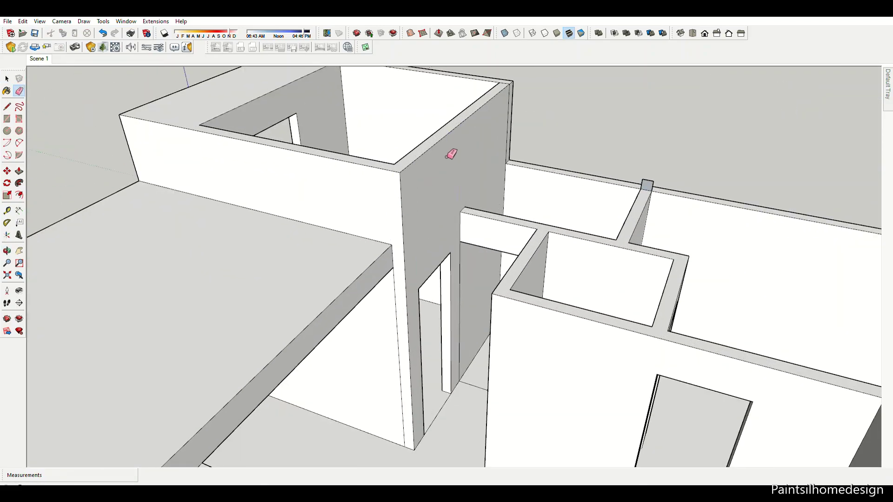
pyautogui.moveTo(450, 150); pyautogui.dragTo(610, 171, button='middle')
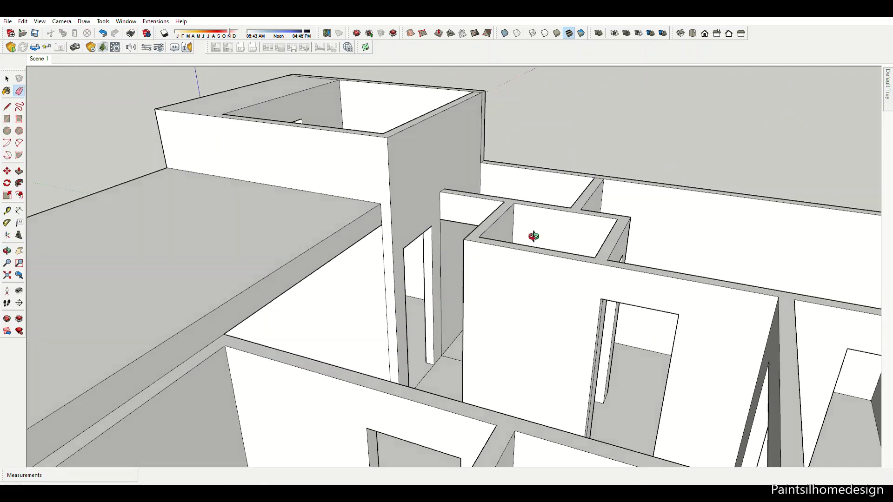
pyautogui.moveTo(534, 236); pyautogui.dragTo(473, 151, button='middle')
pyautogui.scroll(-5, 245, 265)
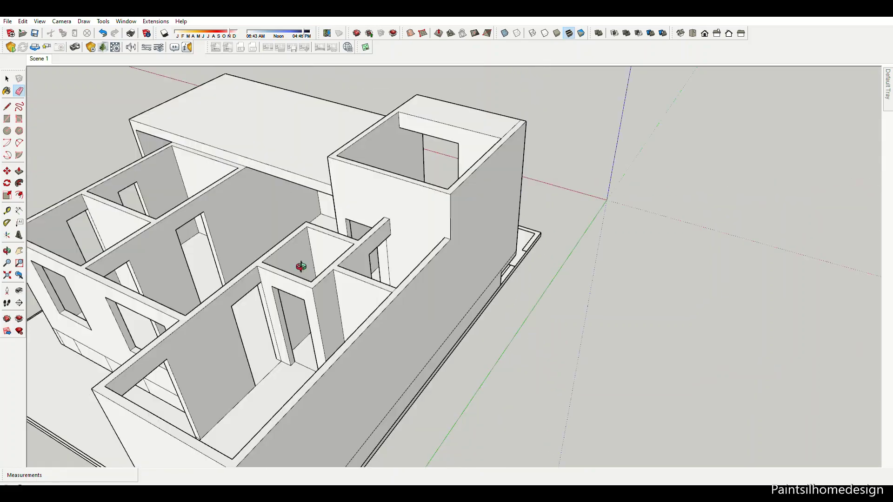
pyautogui.moveTo(245, 265); pyautogui.dragTo(416, 223, button='middle')
pyautogui.scroll(4, 561, 158)
pyautogui.scroll(-5, 561, 158)
pyautogui.scroll(4, 595, 200)
# Step: Move the wall's top edge up so the room rises above the porch roof
pyautogui.press('m')
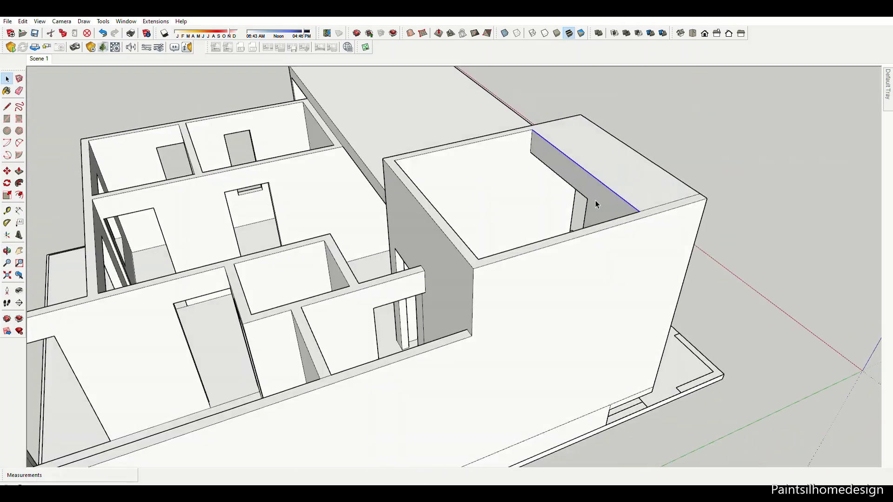
pyautogui.scroll(3, 595, 200)
pyautogui.click(523, 127)
pyautogui.press('Return')
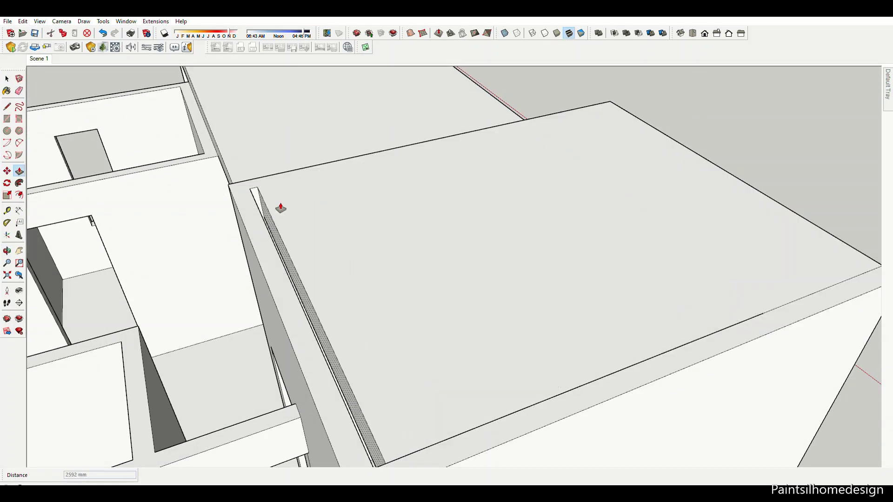
pyautogui.scroll(-3, 279, 207)
pyautogui.scroll(-5, 295, 269)
pyautogui.moveTo(219, 116); pyautogui.dragTo(419, 186, button='middle')
pyautogui.scroll(6, 563, 140)
# Step: Erase the stray edges along the front slab
pyautogui.press('e')
pyautogui.scroll(-5, 516, 332)
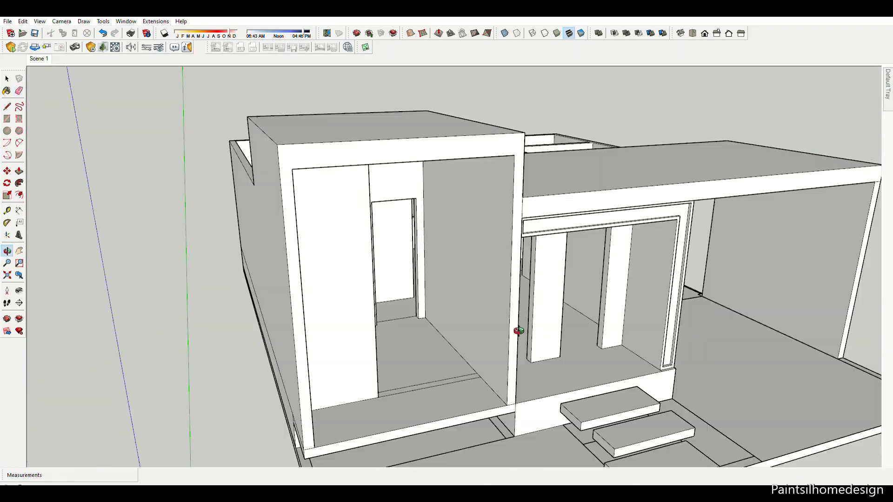
pyautogui.scroll(1, 458, 315)
pyautogui.scroll(-5, 422, 235)
pyautogui.moveTo(423, 236); pyautogui.dragTo(369, 387, button='middle')
pyautogui.scroll(5, 368, 387)
pyautogui.scroll(5, 368, 386)
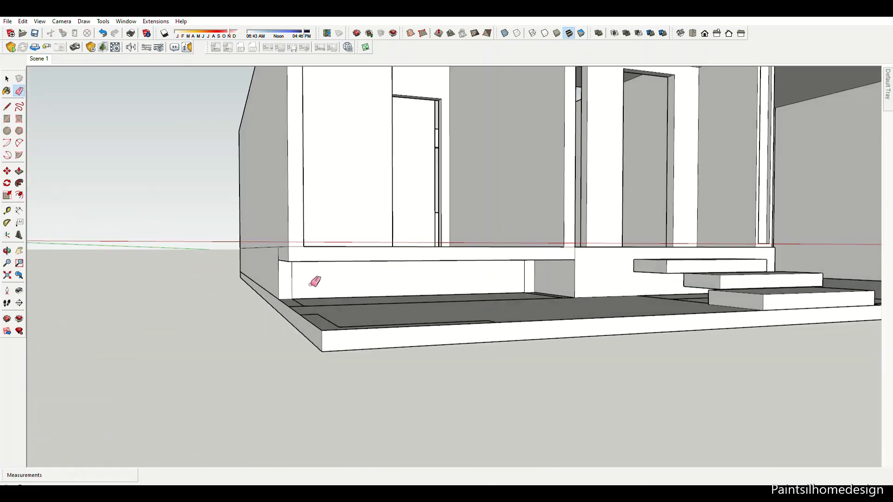
pyautogui.moveTo(313, 281); pyautogui.dragTo(371, 263, button='middle')
pyautogui.scroll(-2, 472, 278)
pyautogui.scroll(6, 489, 225)
pyautogui.moveTo(489, 225); pyautogui.dragTo(511, 212, button='middle')
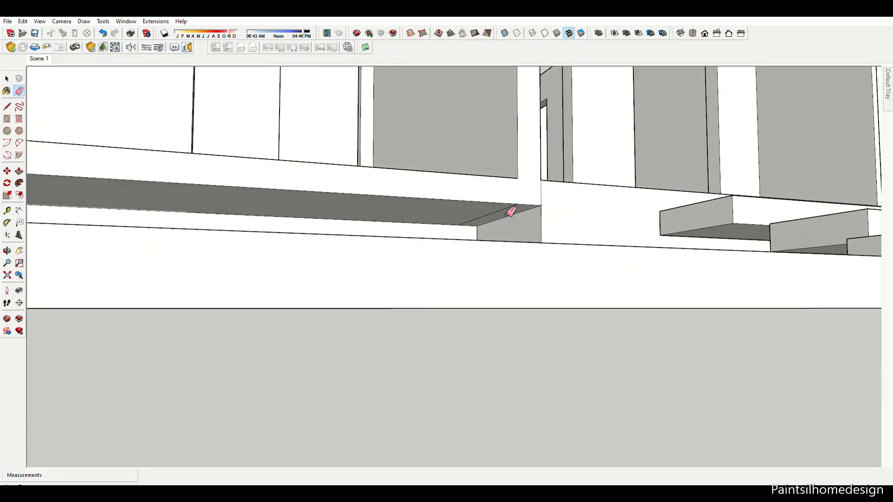
pyautogui.scroll(-5, 516, 231)
# Step: Draw a rectangle against the long wall beside the doorway
pyautogui.moveTo(528, 374)
pyautogui.mouseDown(button='middle')
pyautogui.moveTo(635, 256)
pyautogui.moveTo(721, 298)
pyautogui.moveTo(423, 385)
pyautogui.mouseUp(button='middle')
pyautogui.scroll(-2, 636, 255)
pyautogui.scroll(3, 423, 385)
pyautogui.scroll(3, 423, 385)
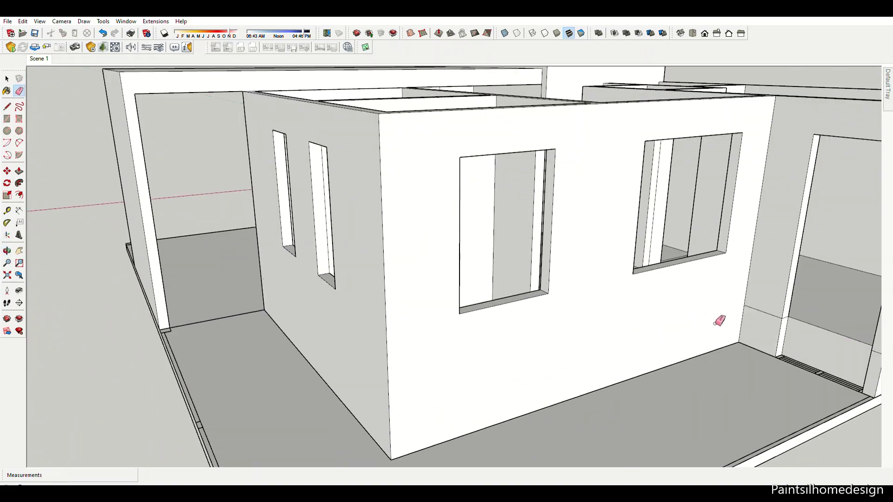
pyautogui.scroll(2, 719, 321)
pyautogui.scroll(-3, 797, 323)
pyautogui.scroll(3, 735, 360)
pyautogui.scroll(-4, 751, 325)
pyautogui.moveTo(751, 325)
pyautogui.mouseDown(button='middle')
pyautogui.moveTo(285, 329)
pyautogui.moveTo(592, 358)
pyautogui.mouseUp(button='middle')
pyautogui.scroll(5, 688, 382)
pyautogui.press('r')
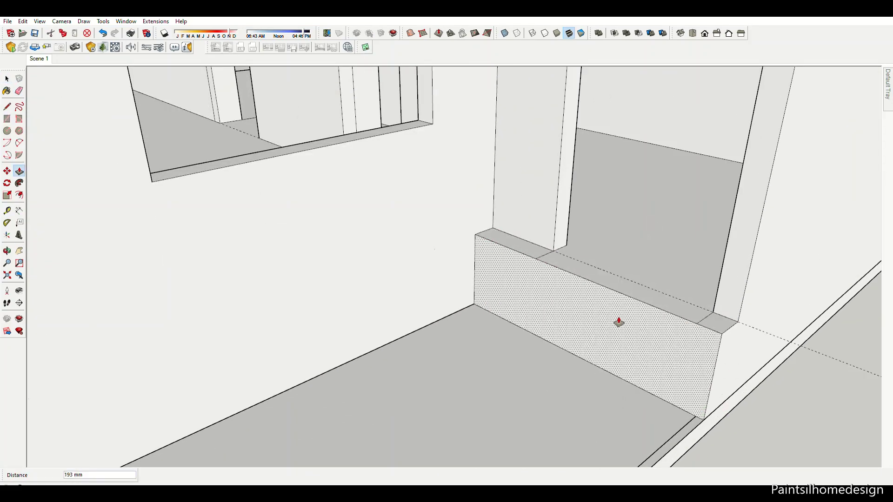
pyautogui.scroll(-4, 614, 323)
pyautogui.scroll(3, 600, 331)
# Step: Push/Pull the rectangle 600 into a low box below the doorway
pyautogui.press('Return')
pyautogui.moveTo(582, 337); pyautogui.dragTo(521, 267, button='middle')
pyautogui.press('e')
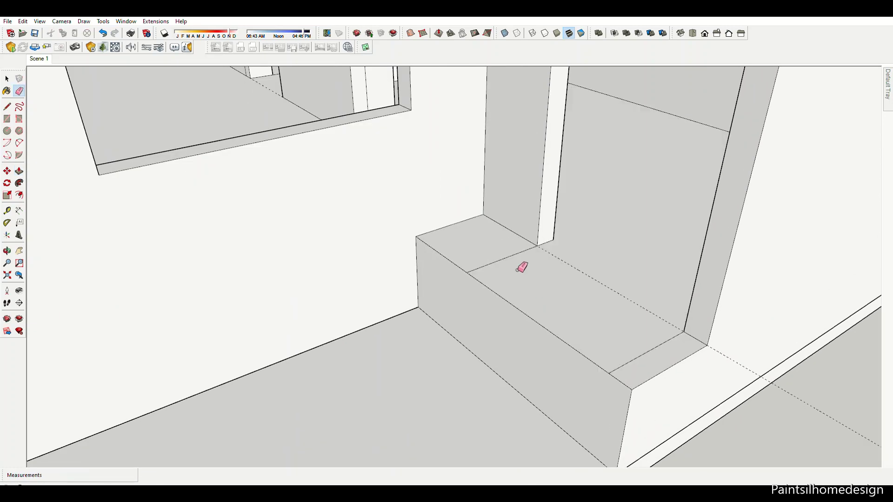
pyautogui.press('space')
pyautogui.moveTo(650, 336); pyautogui.dragTo(621, 321, button='middle')
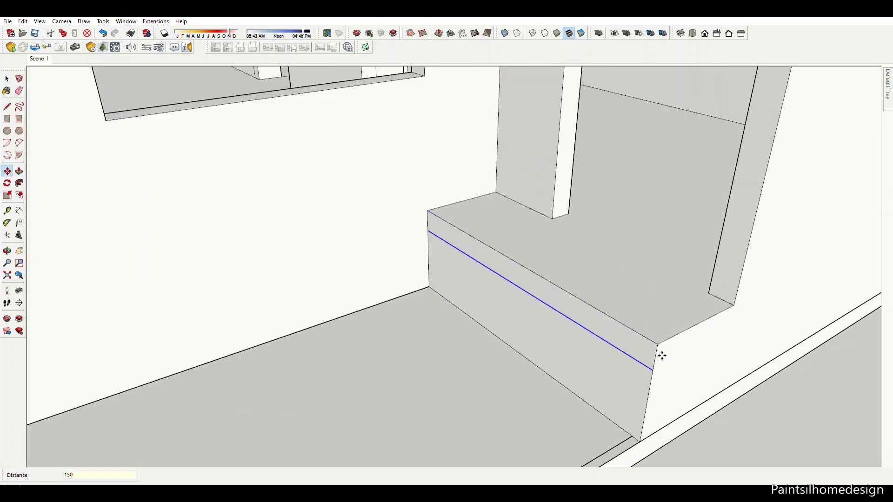
# Step: Copy riser edges 150 mm down and pull each strip out to form four even steps
pyautogui.click(605, 391)
pyautogui.moveTo(606, 390)
pyautogui.mouseDown(button='middle')
pyautogui.moveTo(616, 389)
pyautogui.moveTo(621, 337)
pyautogui.mouseUp(button='middle')
pyautogui.press('space')
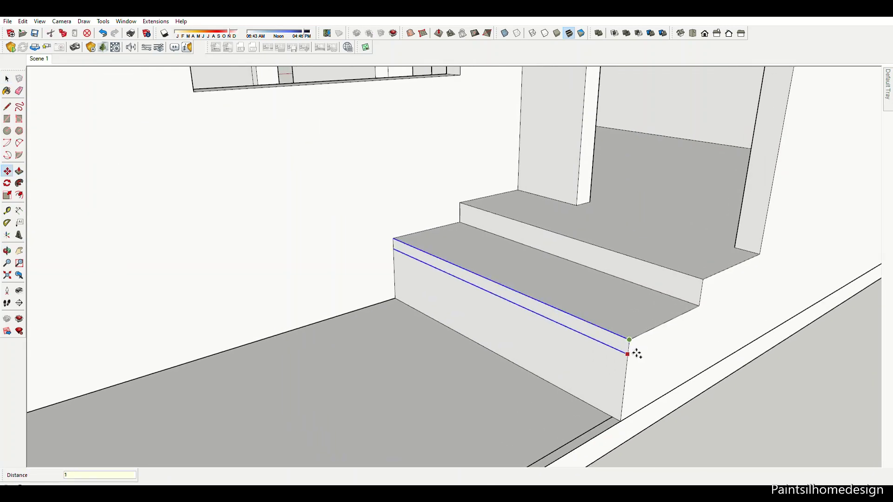
pyautogui.scroll(-5, 586, 363)
pyautogui.scroll(5, 599, 354)
pyautogui.press('m')
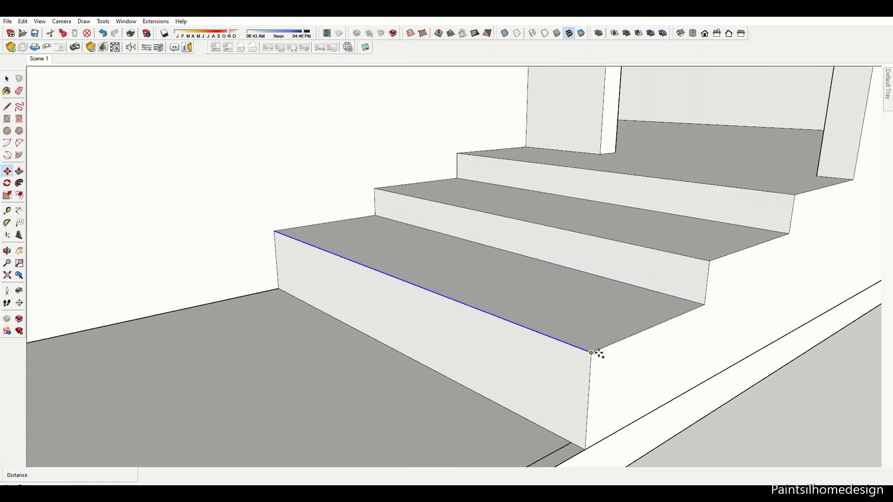
pyautogui.click(554, 409)
pyautogui.scroll(-5, 644, 349)
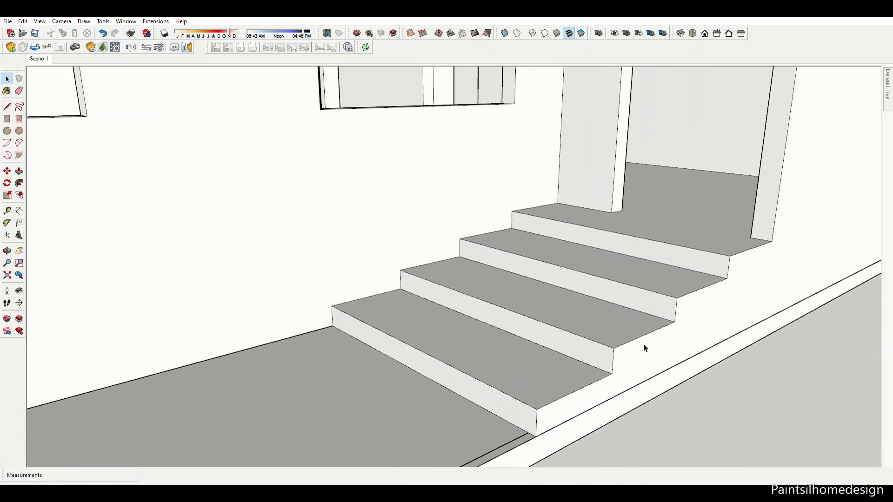
pyautogui.scroll(-5, 632, 353)
# Step: Orbit around the house to inspect the narrow room beside the tall block
pyautogui.moveTo(633, 353); pyautogui.dragTo(451, 307, button='middle')
pyautogui.press('space')
pyautogui.scroll(5, 441, 300)
pyautogui.press('p')
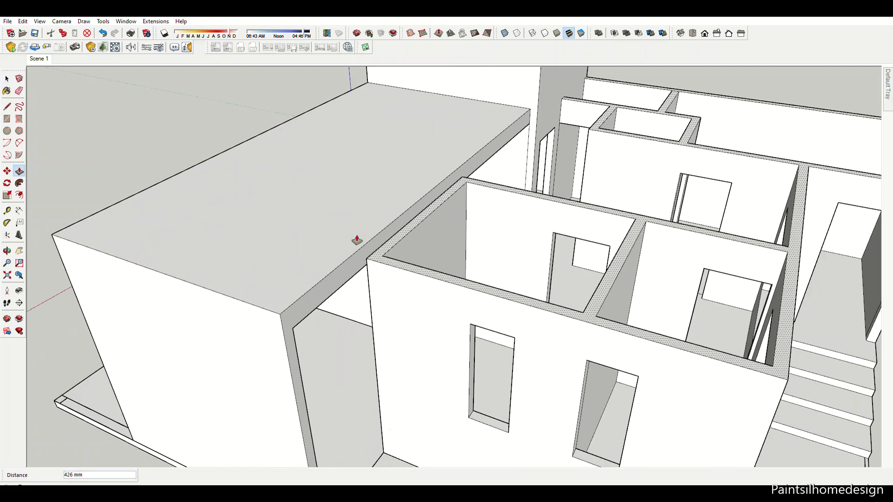
pyautogui.scroll(-3, 351, 239)
pyautogui.moveTo(437, 194); pyautogui.dragTo(441, 206, button='middle')
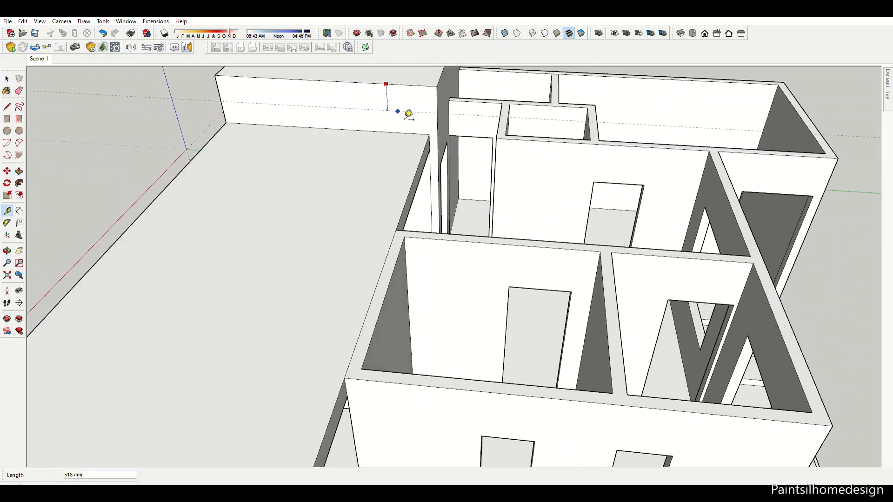
pyautogui.scroll(3, 433, 194)
pyautogui.scroll(-3, 431, 184)
pyautogui.moveTo(508, 199); pyautogui.dragTo(448, 247, button='middle')
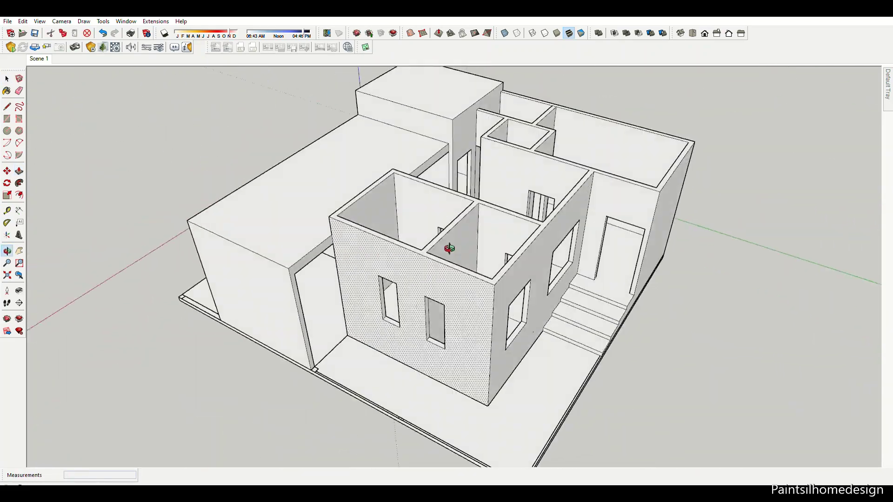
pyautogui.scroll(4, 448, 247)
pyautogui.moveTo(602, 195); pyautogui.dragTo(530, 226, button='middle')
# Step: Measure along the wall tops and Push/Pull them around the narrow room
pyautogui.press('t')
pyautogui.click(530, 226)
pyautogui.press('p')
pyautogui.scroll(-3, 535, 164)
pyautogui.moveTo(536, 164); pyautogui.dragTo(464, 219, button='middle')
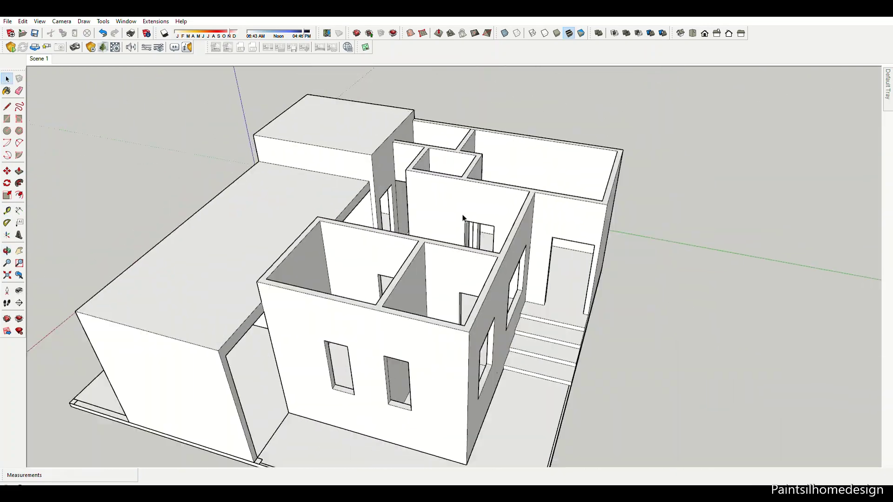
pyautogui.scroll(5, 498, 135)
pyautogui.scroll(-3, 515, 139)
# Step: Draw line edges across the top of the narrow room
pyautogui.press('l')
pyautogui.scroll(2, 524, 152)
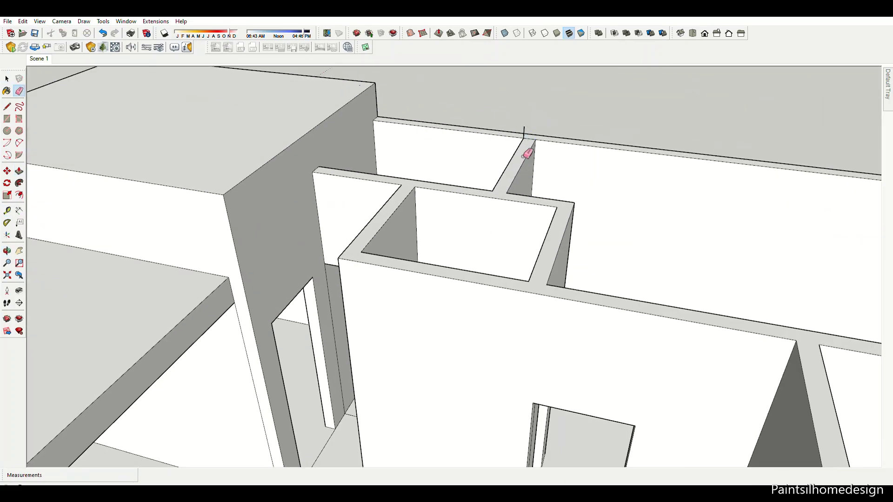
pyautogui.scroll(3, 524, 151)
pyautogui.scroll(2, 495, 207)
pyautogui.scroll(-3, 495, 206)
pyautogui.moveTo(498, 180); pyautogui.dragTo(598, 285, button='middle')
pyautogui.scroll(2, 577, 199)
pyautogui.scroll(3, 571, 278)
pyautogui.scroll(-3, 575, 275)
pyautogui.scroll(3, 534, 323)
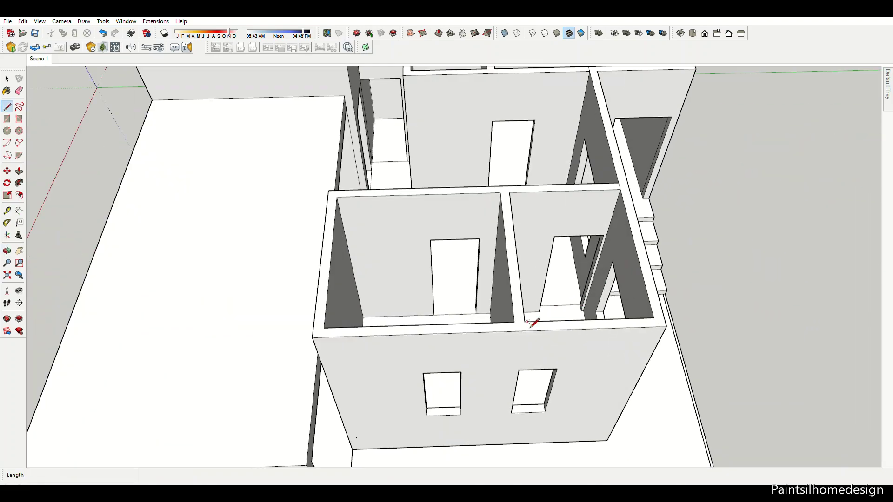
pyautogui.scroll(-3, 347, 222)
pyautogui.moveTo(348, 222); pyautogui.dragTo(365, 243, button='middle')
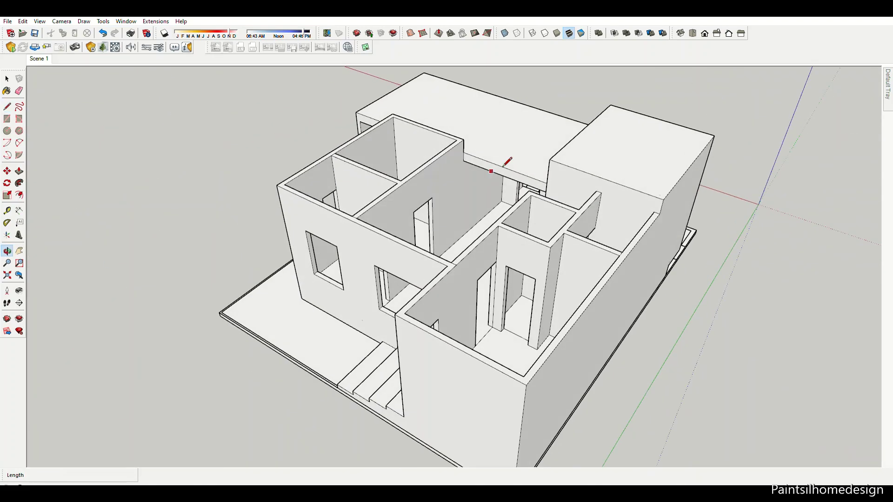
# Step: Orbit around the interior walls to check the narrow room's top
pyautogui.press('space')
pyautogui.scroll(5, 465, 153)
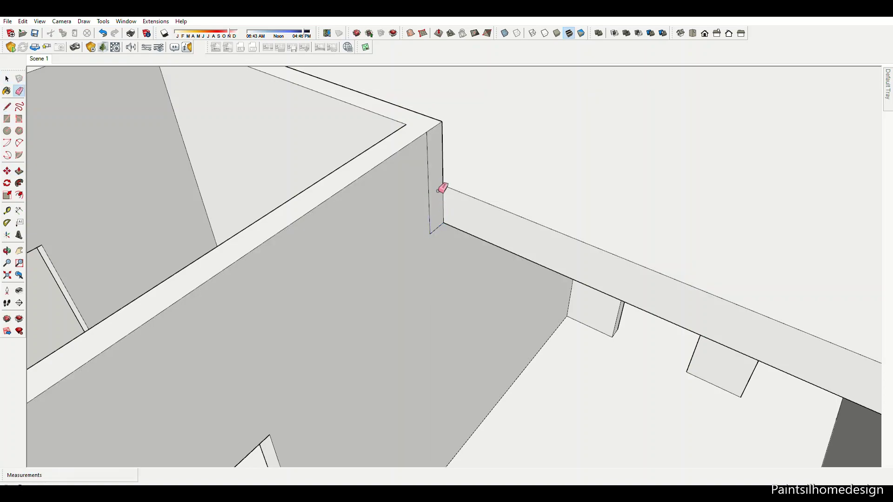
pyautogui.scroll(-5, 442, 188)
pyautogui.moveTo(442, 188); pyautogui.dragTo(469, 209, button='middle')
pyautogui.scroll(4, 474, 213)
pyautogui.scroll(2, 512, 180)
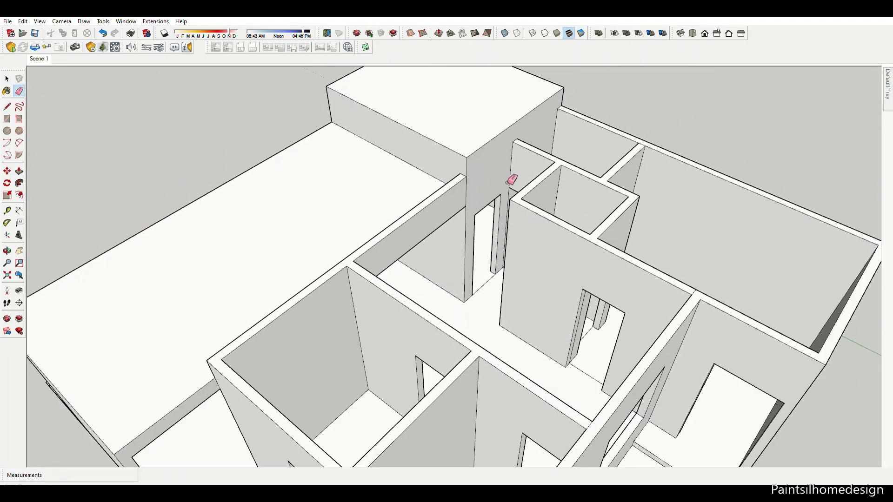
pyautogui.moveTo(512, 180); pyautogui.dragTo(516, 152, button='middle')
pyautogui.scroll(-5, 629, 167)
pyautogui.scroll(5, 489, 185)
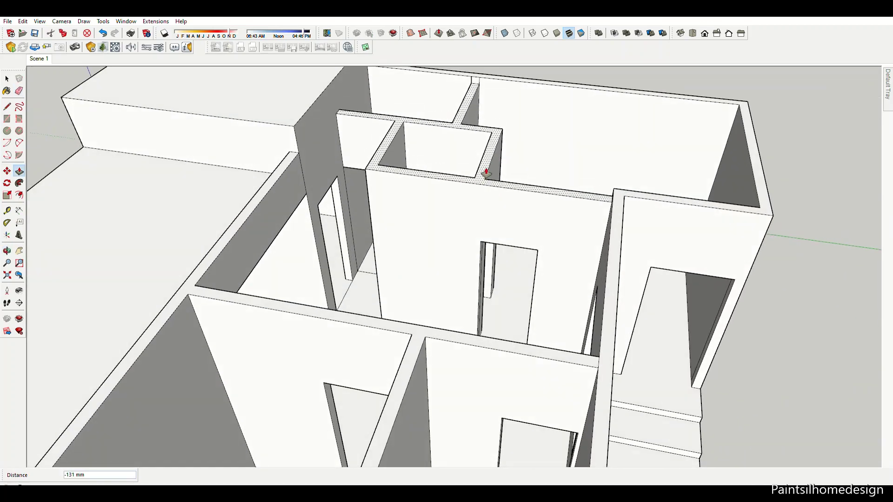
pyautogui.scroll(-5, 486, 173)
pyautogui.scroll(5, 442, 230)
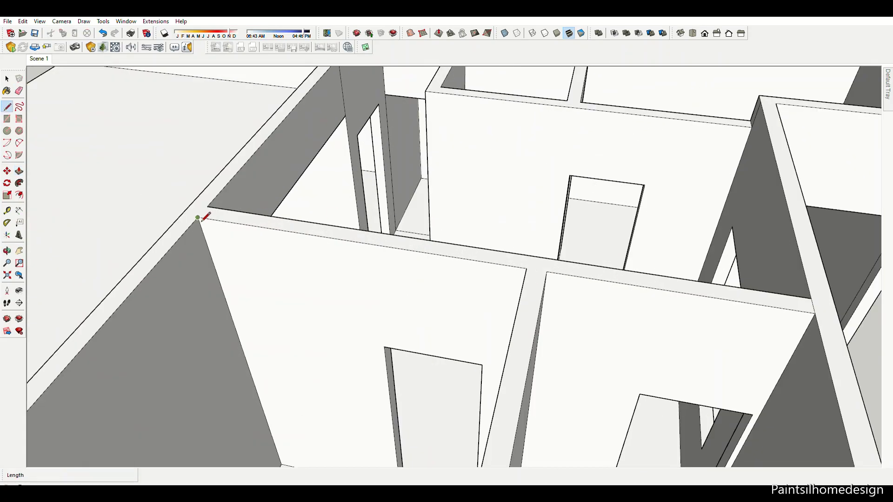
pyautogui.scroll(-5, 205, 216)
pyautogui.scroll(5, 369, 265)
# Step: Erase leftover edges and select the new flat face over the narrow room
pyautogui.press('e')
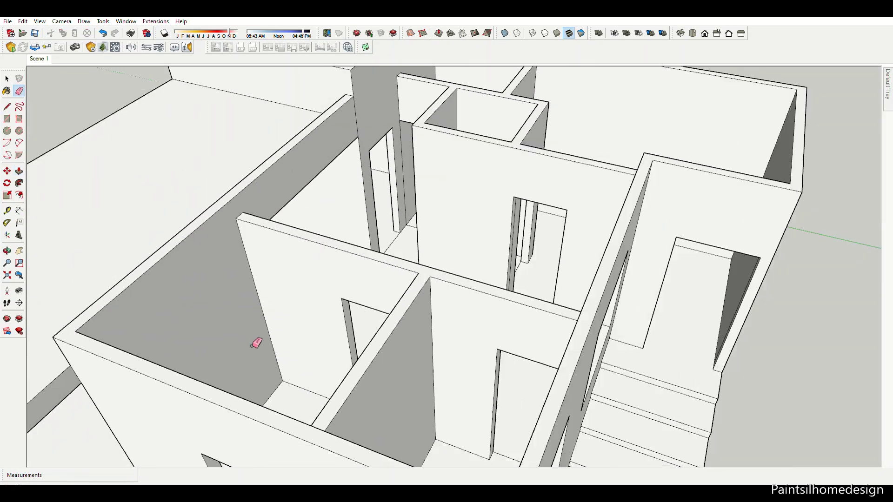
pyautogui.moveTo(255, 342)
pyautogui.mouseDown(button='middle')
pyautogui.moveTo(448, 140)
pyautogui.moveTo(677, 195)
pyautogui.mouseUp(button='middle')
pyautogui.scroll(3, 474, 139)
pyautogui.scroll(-5, 598, 265)
pyautogui.scroll(5, 400, 190)
pyautogui.press('space')
pyautogui.scroll(-3, 399, 189)
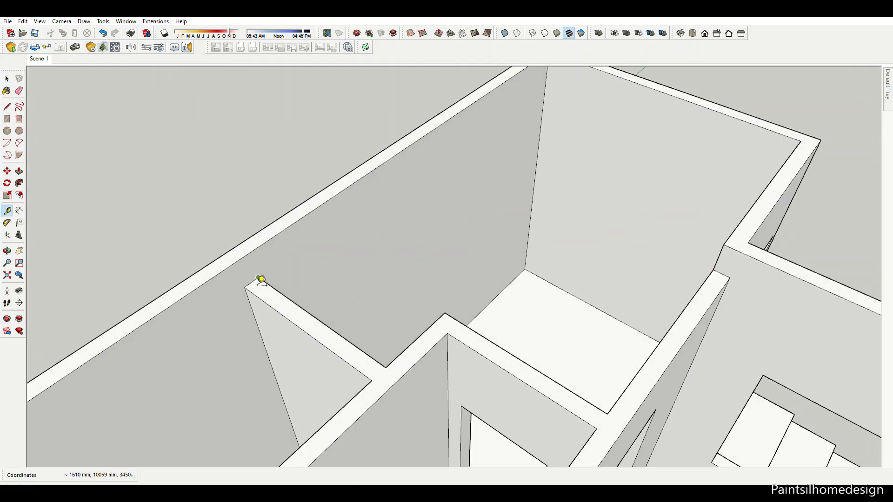
pyautogui.scroll(3, 608, 234)
pyautogui.click(379, 164)
pyautogui.press('space')
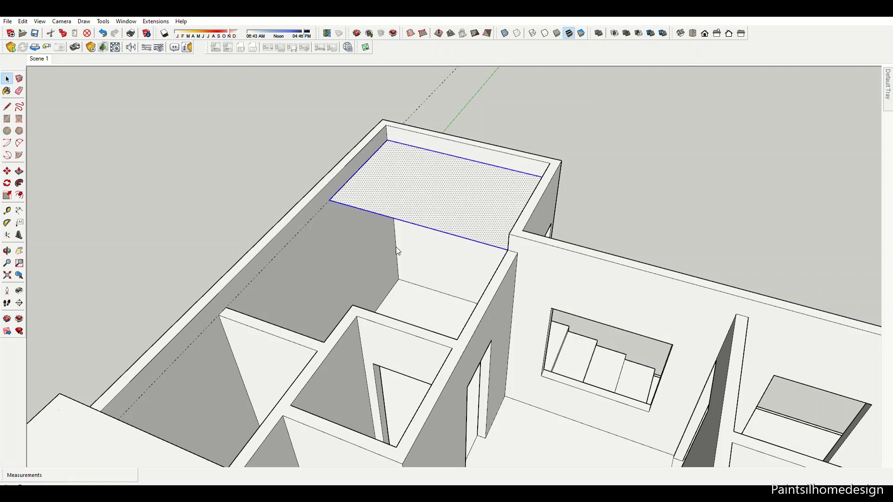
# Step: Orbit around the house walls and measure from a wall top
pyautogui.moveTo(395, 247); pyautogui.dragTo(677, 245, button='middle')
pyautogui.scroll(-5, 677, 245)
pyautogui.scroll(8, 458, 205)
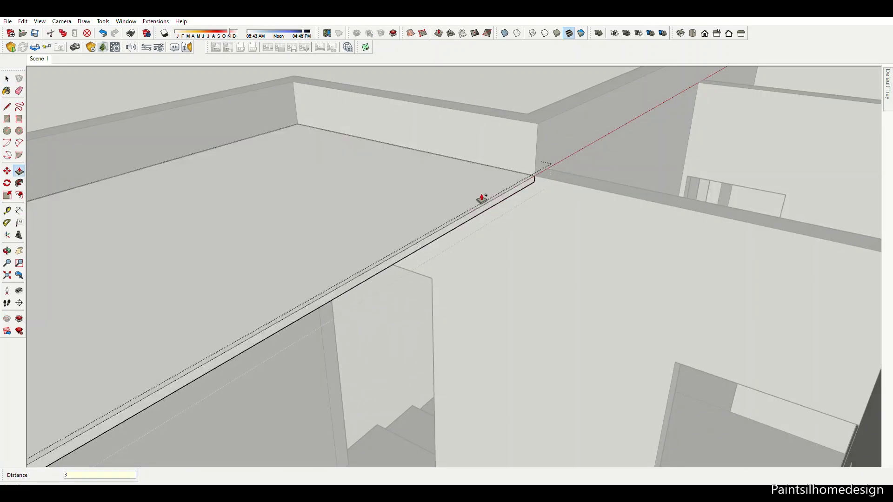
pyautogui.scroll(-3, 536, 216)
pyautogui.moveTo(503, 242); pyautogui.dragTo(637, 169, button='middle')
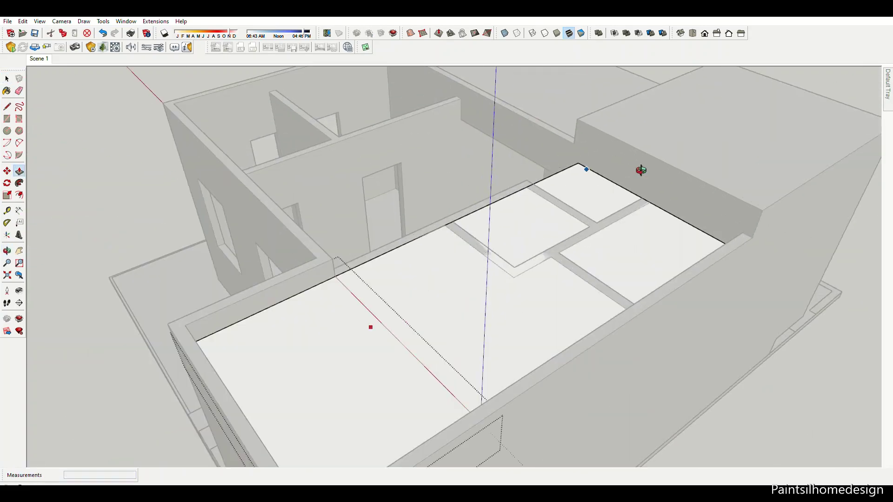
pyautogui.scroll(-5, 419, 201)
pyautogui.moveTo(419, 201)
pyautogui.mouseDown(button='middle')
pyautogui.moveTo(369, 93)
pyautogui.moveTo(464, 201)
pyautogui.mouseUp(button='middle')
pyautogui.scroll(8, 471, 112)
pyautogui.press('t')
pyautogui.click(470, 91)
pyautogui.press('space')
# Step: Orbit to a higher angle over the interior walls and measure along a wall
pyautogui.scroll(-5, 420, 95)
pyautogui.scroll(3, 464, 201)
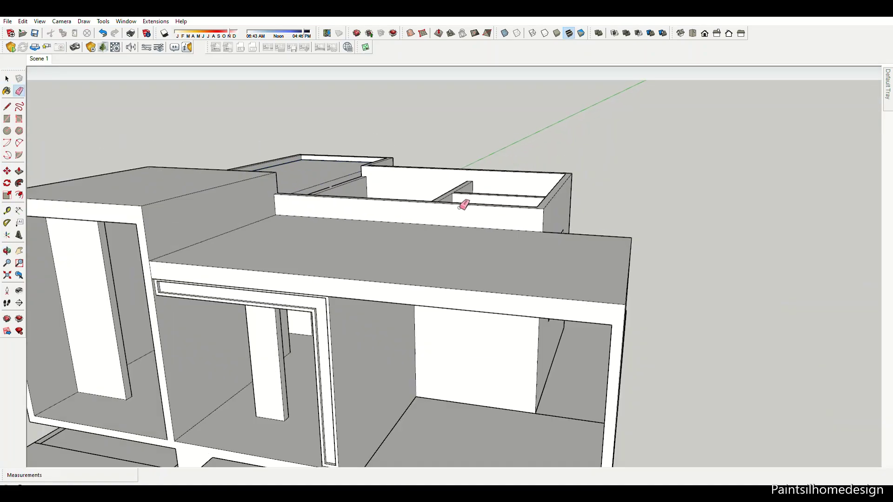
pyautogui.scroll(3, 381, 147)
pyautogui.scroll(-1, 382, 147)
pyautogui.scroll(-3, 399, 146)
pyautogui.scroll(3, 538, 225)
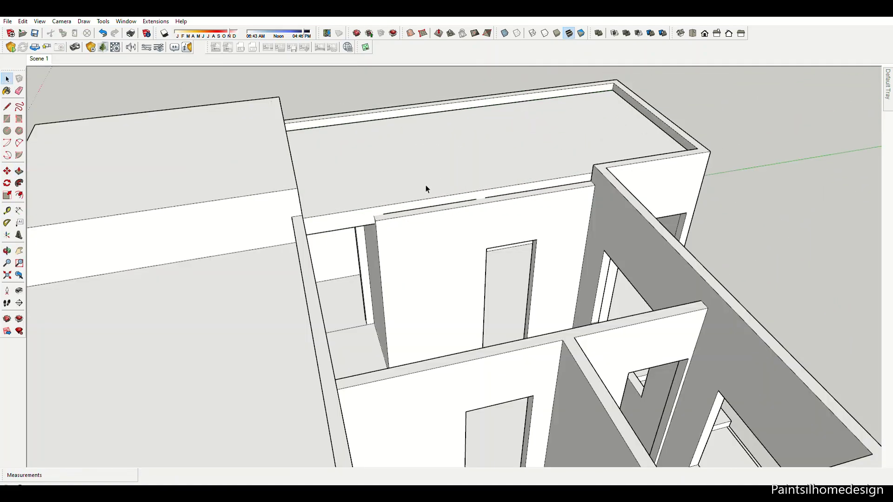
pyautogui.scroll(2, 424, 189)
pyautogui.scroll(1, 385, 224)
pyautogui.scroll(-2, 393, 223)
pyautogui.moveTo(413, 269); pyautogui.dragTo(654, 314, button='middle')
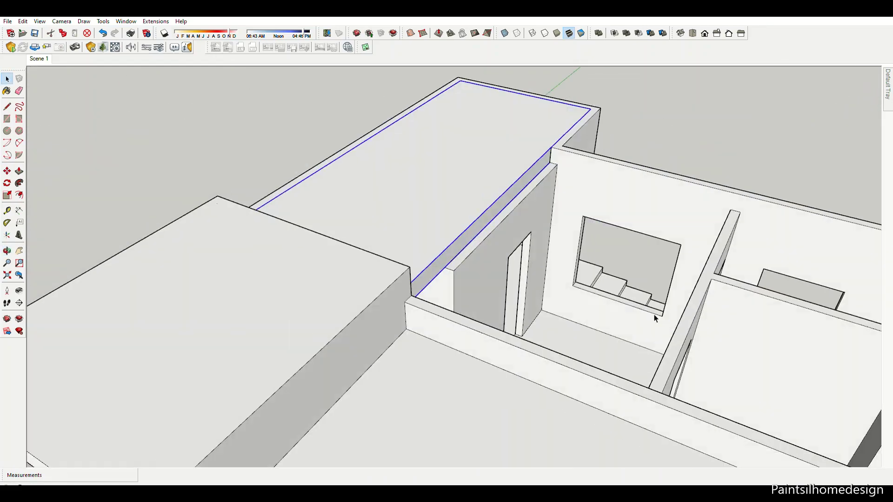
pyautogui.scroll(4, 491, 158)
pyautogui.scroll(-4, 491, 158)
pyautogui.scroll(4, 439, 213)
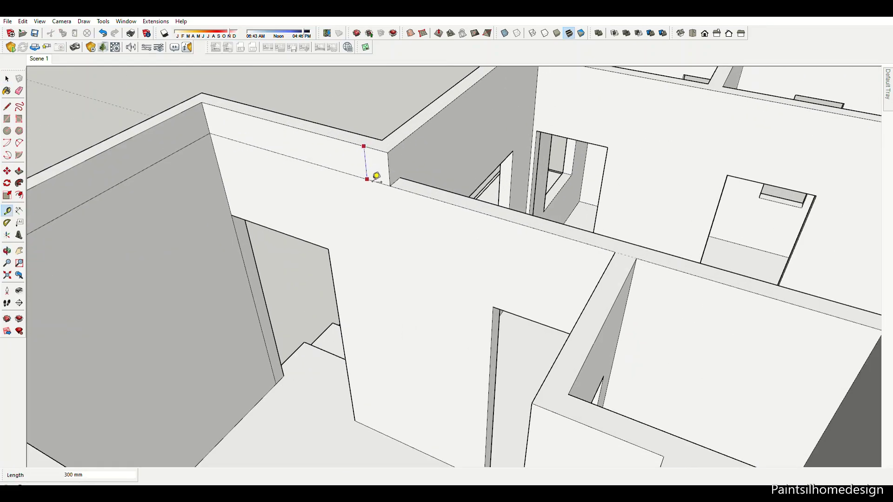
pyautogui.scroll(-4, 451, 199)
pyautogui.moveTo(335, 303)
pyautogui.mouseDown(button='middle')
pyautogui.moveTo(741, 211)
pyautogui.moveTo(620, 255)
pyautogui.mouseUp(button='middle')
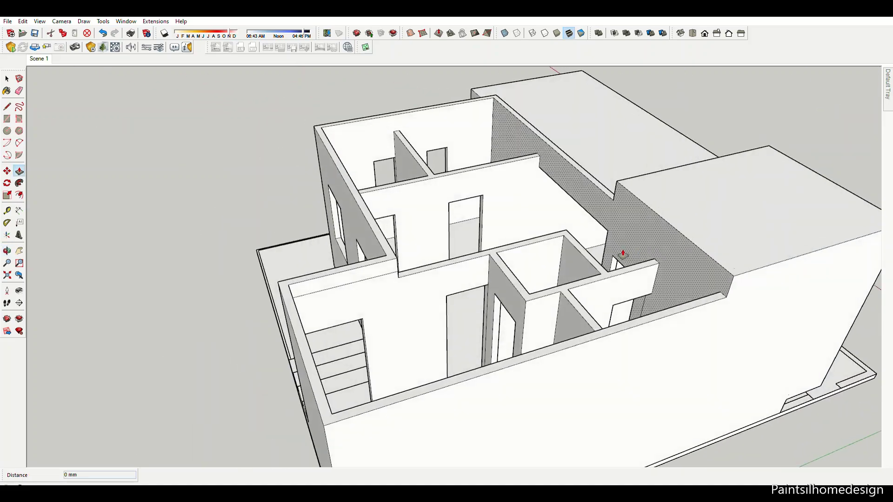
pyautogui.scroll(4, 619, 255)
pyautogui.press('t')
pyautogui.click(496, 298)
pyautogui.press('p')
pyautogui.scroll(2, 505, 242)
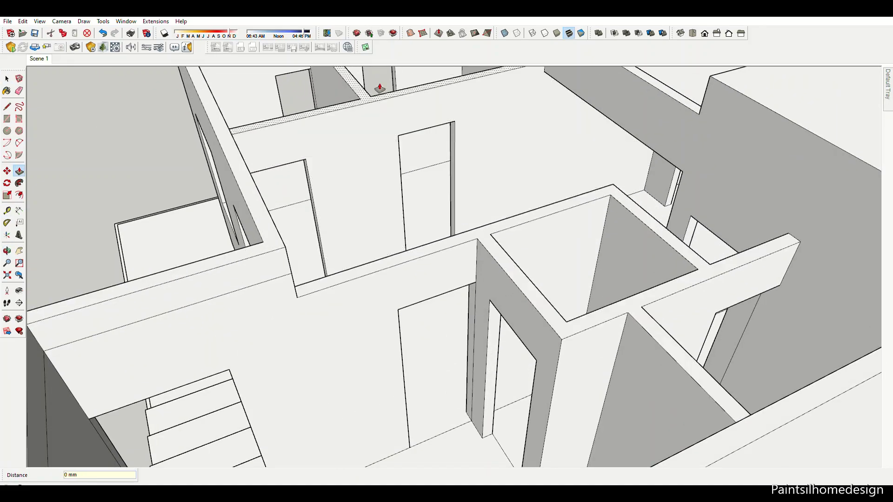
pyautogui.press('space')
# Step: Move the selected edges 150 mm along the wall
pyautogui.scroll(-3, 504, 303)
pyautogui.scroll(-3, 281, 205)
pyautogui.scroll(6, 406, 200)
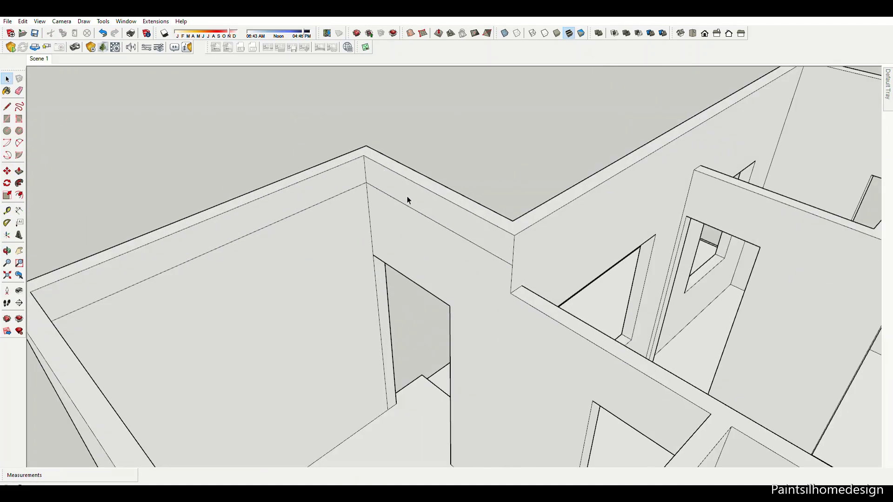
pyautogui.moveTo(169, 171)
pyautogui.mouseDown(button='middle')
pyautogui.moveTo(327, 213)
pyautogui.moveTo(563, 313)
pyautogui.moveTo(394, 229)
pyautogui.mouseUp(button='middle')
pyautogui.press('m')
pyautogui.click(373, 216)
pyautogui.press('space')
# Step: Orbit from the wall corner to an overview of the roof
pyautogui.moveTo(332, 253)
pyautogui.mouseDown(button='middle')
pyautogui.moveTo(378, 189)
pyautogui.moveTo(256, 275)
pyautogui.moveTo(389, 197)
pyautogui.moveTo(582, 123)
pyautogui.mouseUp(button='middle')
pyautogui.scroll(2, 265, 268)
pyautogui.scroll(-5, 265, 253)
pyautogui.press('l')
pyautogui.click(564, 176)
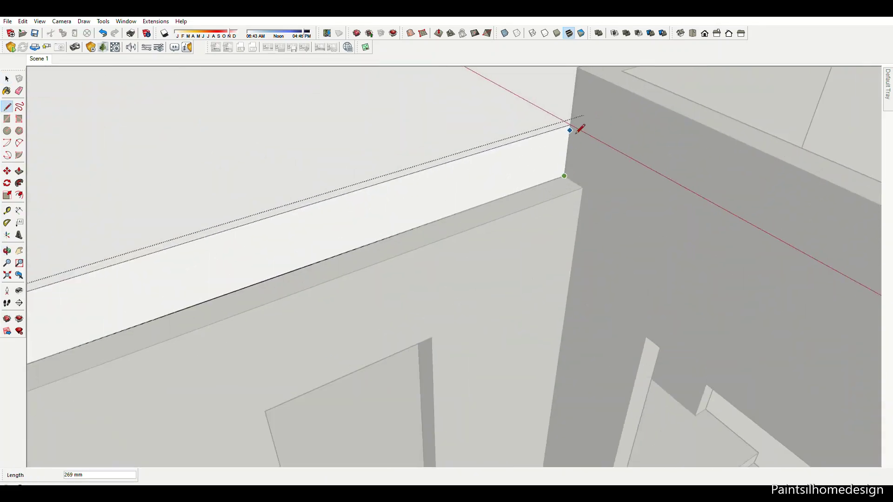
pyautogui.press('space')
pyautogui.scroll(-5, 577, 139)
pyautogui.moveTo(558, 193); pyautogui.dragTo(239, 309, button='middle')
pyautogui.scroll(3, 239, 309)
pyautogui.moveTo(294, 182)
pyautogui.mouseDown(button='middle')
pyautogui.moveTo(469, 241)
pyautogui.moveTo(464, 219)
pyautogui.mouseUp(button='middle')
pyautogui.scroll(3, 464, 219)
# Step: Offset the roof outline inward to create an inner roof face
pyautogui.press('f')
pyautogui.click(465, 173)
pyautogui.click(460, 208)
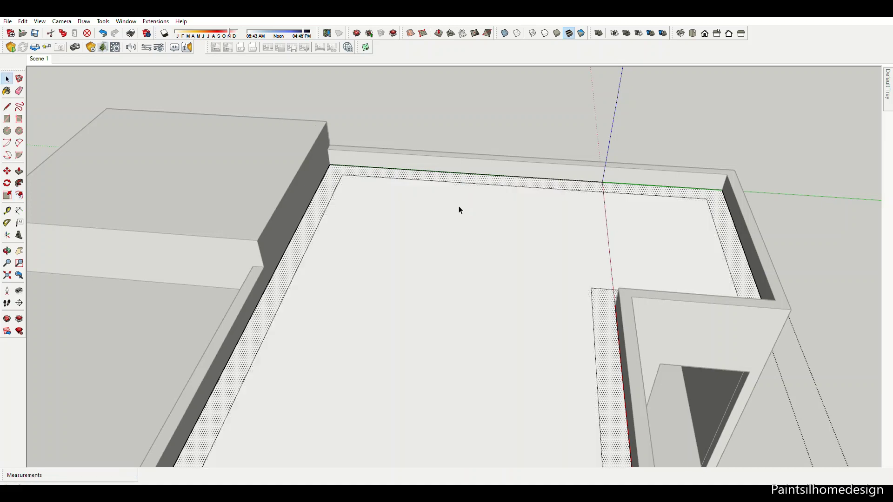
pyautogui.scroll(3, 335, 172)
# Step: Pull the roof rim up into a low parapet
pyautogui.press('l')
pyautogui.click(335, 173)
pyautogui.scroll(-3, 346, 138)
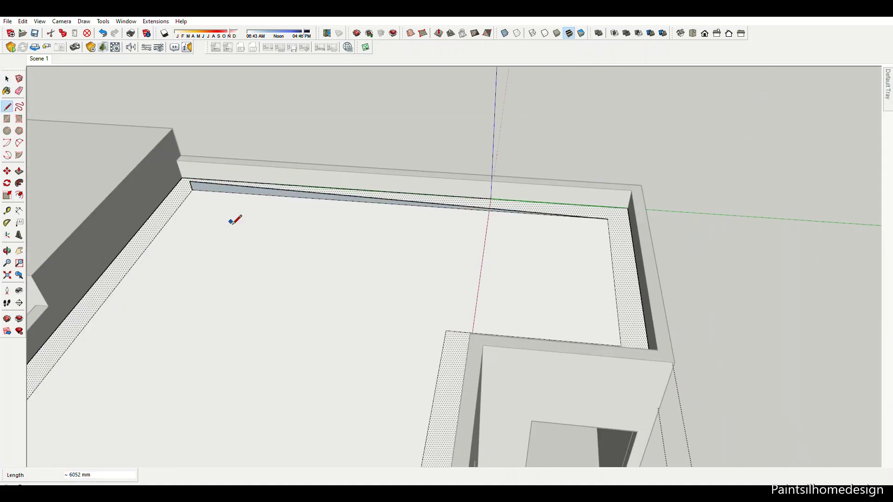
pyautogui.moveTo(235, 215); pyautogui.dragTo(195, 239, button='middle')
pyautogui.press('p')
pyautogui.click(492, 285)
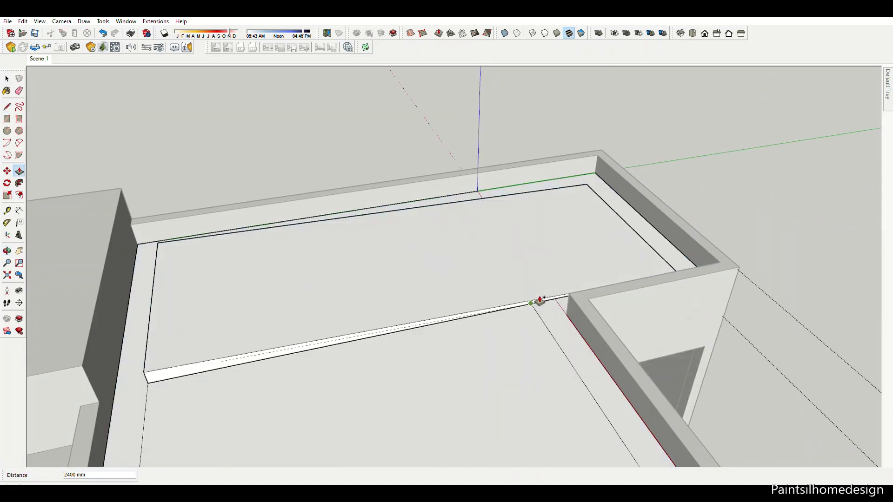
# Step: Erase the stray edge on the roof rim and orbit out to the whole house
pyautogui.scroll(3, 534, 302)
pyautogui.scroll(3, 502, 279)
pyautogui.press('l')
pyautogui.click(527, 266)
pyautogui.click(526, 267)
pyautogui.scroll(-5, 335, 303)
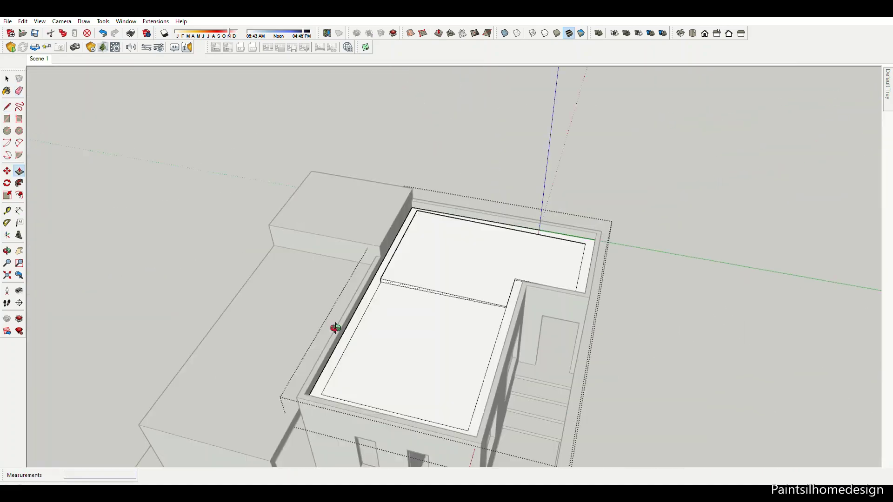
pyautogui.scroll(5, 319, 243)
pyautogui.press('space')
pyautogui.scroll(-5, 481, 243)
pyautogui.moveTo(480, 244)
pyautogui.mouseDown(button='middle')
pyautogui.moveTo(608, 224)
pyautogui.moveTo(359, 194)
pyautogui.mouseUp(button='middle')
# Step: Raise the front-left boundary wall to 1200 mm high
pyautogui.scroll(-5, 456, 346)
pyautogui.scroll(5, 456, 346)
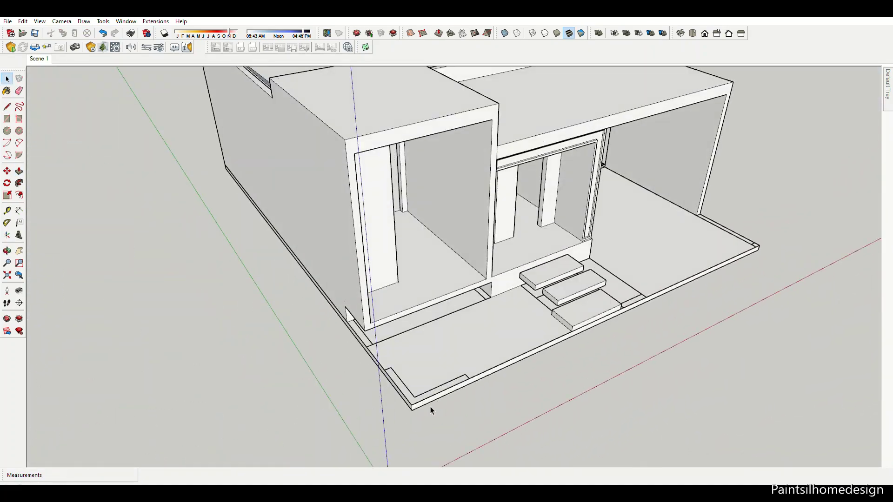
pyautogui.scroll(3, 431, 406)
pyautogui.write('r1200')
pyautogui.press('Return')
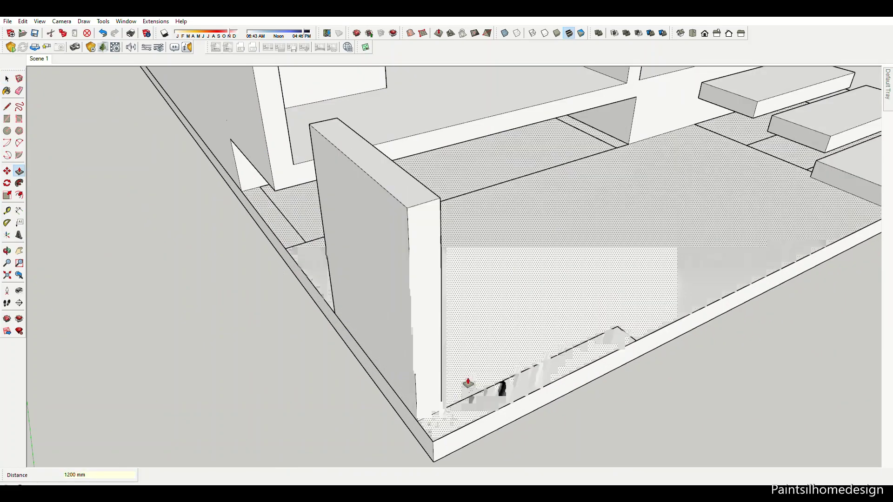
pyautogui.scroll(3, 199, 265)
pyautogui.scroll(-5, 395, 321)
pyautogui.scroll(2, 439, 335)
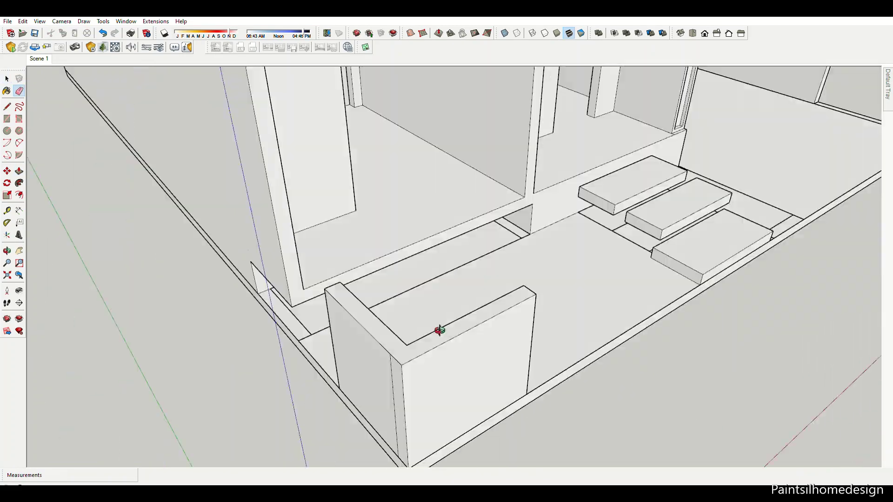
pyautogui.scroll(2, 437, 344)
pyautogui.write('2')
# Step: Orbit to the plot's far corner and begin the next wall footprint there
pyautogui.moveTo(326, 380); pyautogui.dragTo(586, 314, button='middle')
pyautogui.scroll(3, 583, 231)
pyautogui.press('p')
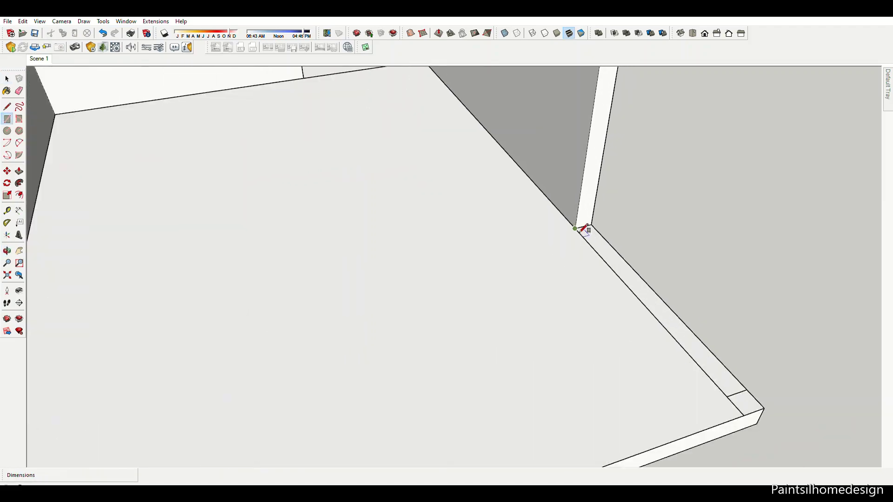
pyautogui.click(584, 231)
pyautogui.scroll(-3, 699, 356)
pyautogui.scroll(-5, 820, 273)
# Step: Start the side wall's rectangle footprint at the corner along the long plot edge
pyautogui.press('r')
pyautogui.scroll(3, 369, 293)
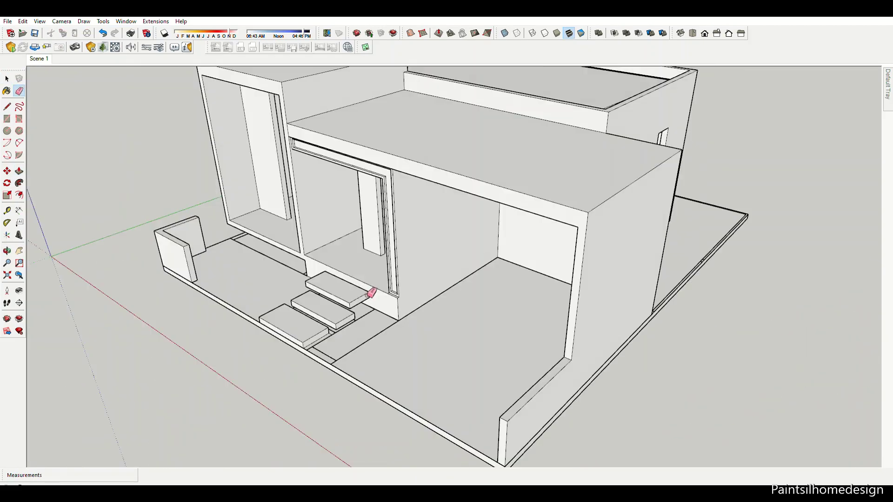
pyautogui.moveTo(369, 293); pyautogui.dragTo(361, 293, button='middle')
pyautogui.scroll(5, 395, 255)
pyautogui.click(392, 256)
pyautogui.scroll(-3, 572, 385)
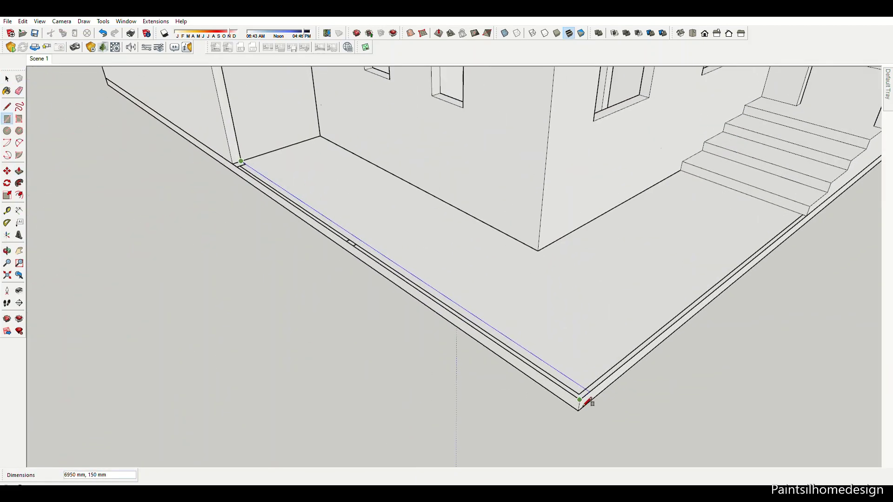
pyautogui.press('space')
pyautogui.scroll(-5, 357, 266)
pyautogui.scroll(5, 262, 335)
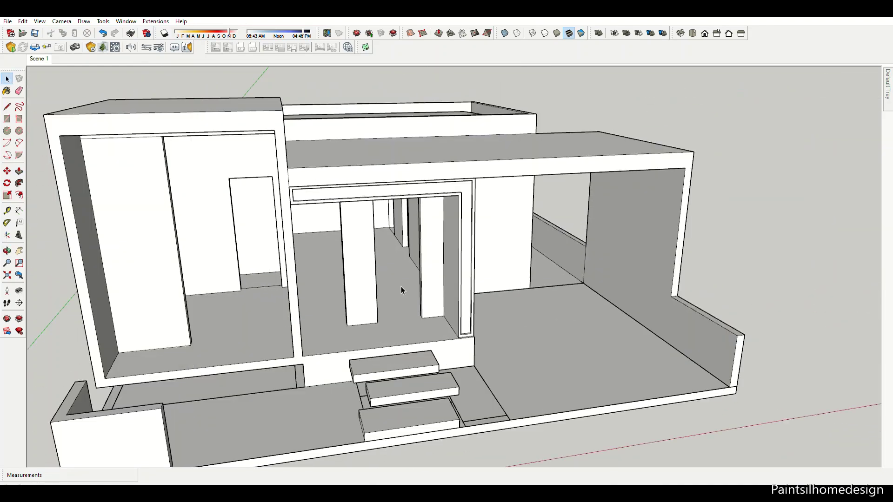
pyautogui.scroll(5, 400, 287)
pyautogui.press('r')
pyautogui.scroll(-2, 374, 226)
pyautogui.scroll(3, 388, 332)
pyautogui.scroll(-5, 460, 397)
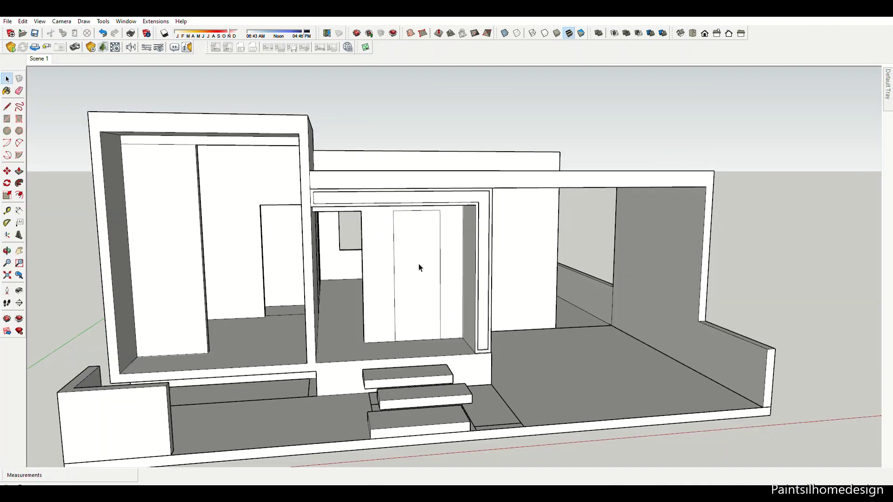
pyautogui.scroll(5, 465, 353)
# Step: Push the door face back into the wall to recess it
pyautogui.scroll(3, 462, 306)
pyautogui.press('p')
pyautogui.click(462, 306)
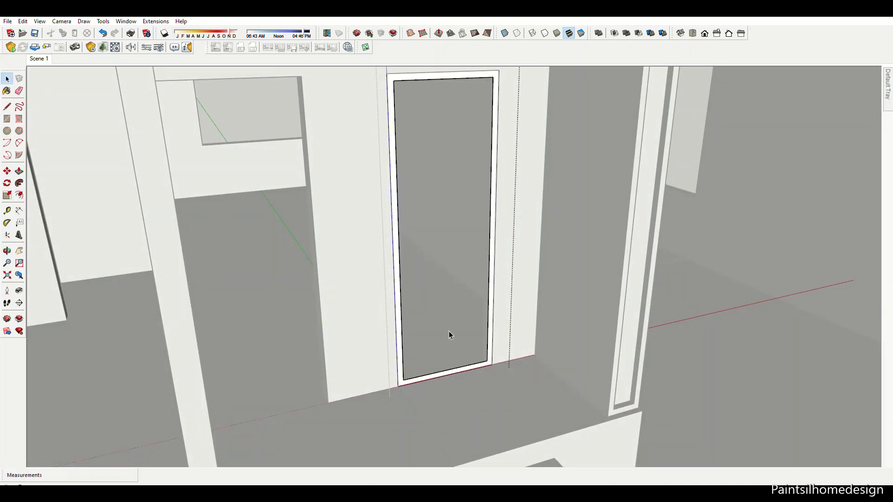
pyautogui.press('space')
pyautogui.scroll(1, 523, 366)
pyautogui.scroll(3, 516, 357)
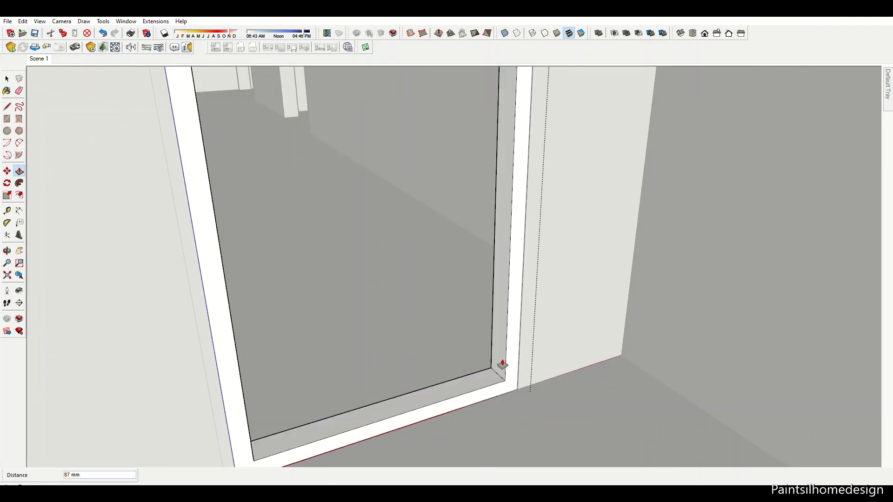
pyautogui.click(502, 364)
pyautogui.press('space')
pyautogui.press('space')
pyautogui.scroll(-3, 493, 372)
pyautogui.scroll(3, 442, 333)
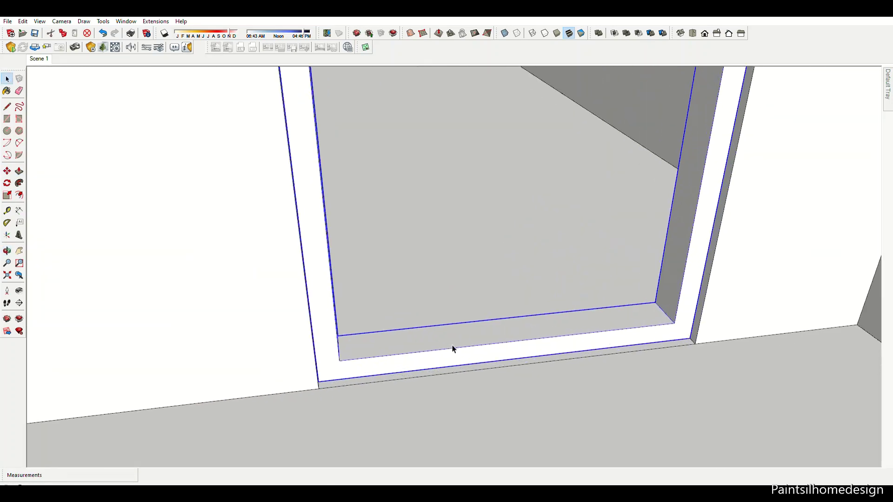
pyautogui.scroll(3, 453, 348)
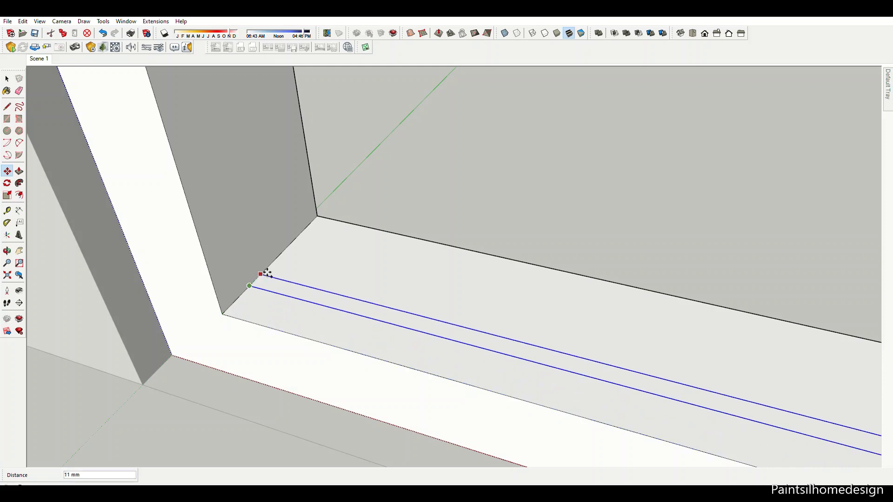
pyautogui.scroll(-3, 292, 247)
# Step: Undo a stray sill edge and orbit down to the door threshold
pyautogui.press('l')
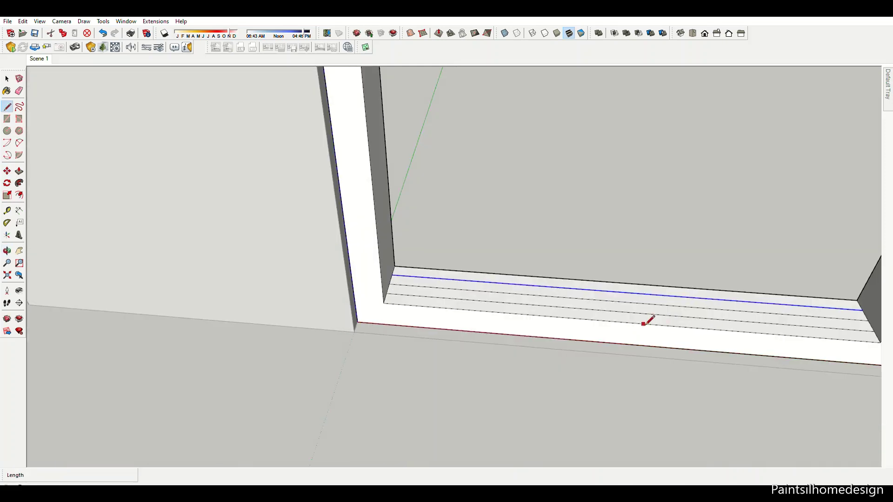
pyautogui.hotkey('ctrl', 'z')
pyautogui.scroll(2, 628, 295)
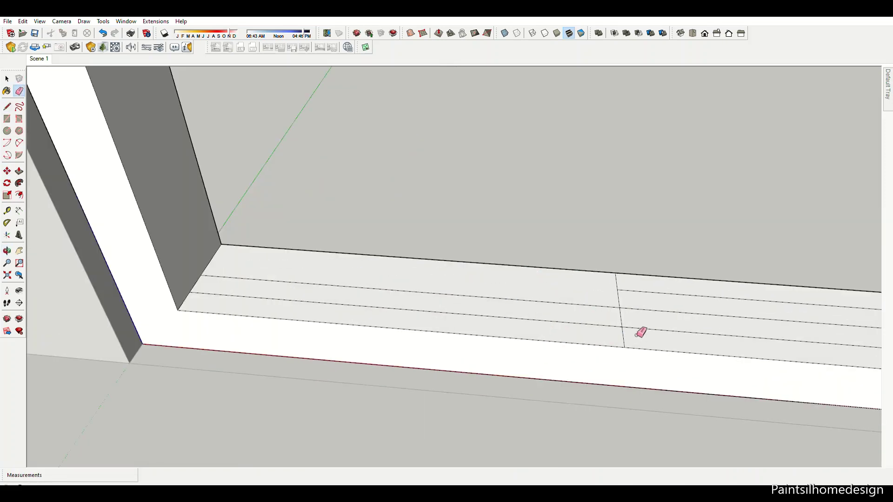
pyautogui.scroll(-5, 609, 299)
pyautogui.moveTo(488, 406)
pyautogui.mouseDown(button='middle')
pyautogui.moveTo(602, 179)
pyautogui.moveTo(538, 367)
pyautogui.moveTo(508, 317)
pyautogui.mouseUp(button='middle')
pyautogui.press('p')
pyautogui.scroll(3, 568, 358)
# Step: Inset a frame on the right door panel and push the panel through by the same depth
pyautogui.press('f')
pyautogui.click(619, 297)
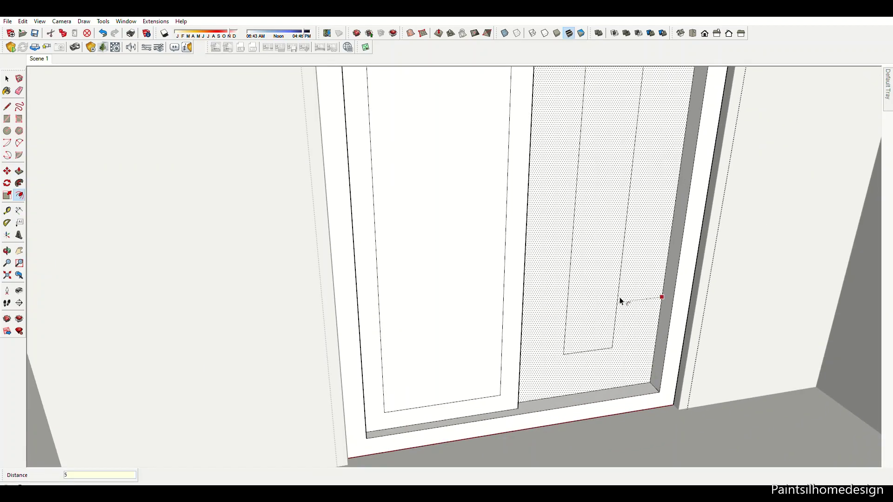
pyautogui.press('space')
pyautogui.doubleClick(504, 318)
pyautogui.scroll(-3, 466, 329)
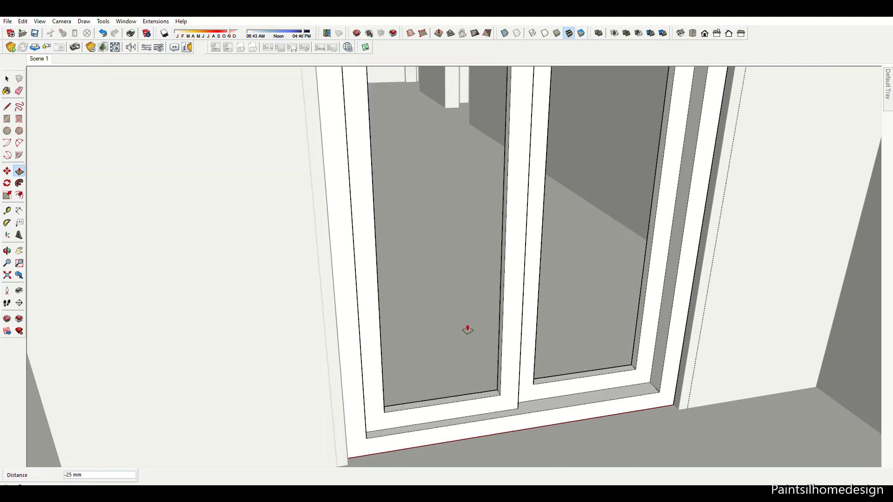
pyautogui.scroll(5, 295, 379)
pyautogui.scroll(-8, 656, 249)
pyautogui.scroll(6, 596, 201)
# Step: Orbit to face the finished double door
pyautogui.press('r')
pyautogui.scroll(5, 595, 200)
pyautogui.press('space')
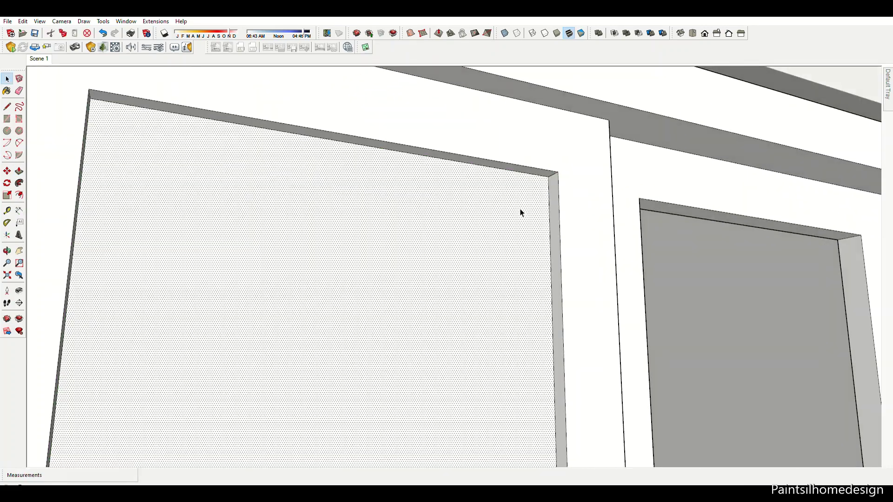
pyautogui.moveTo(867, 233); pyautogui.dragTo(427, 382, button='middle')
# Step: Cut a rectangular opening through the wall beside the double door and position its frame edge
pyautogui.scroll(-4, 427, 382)
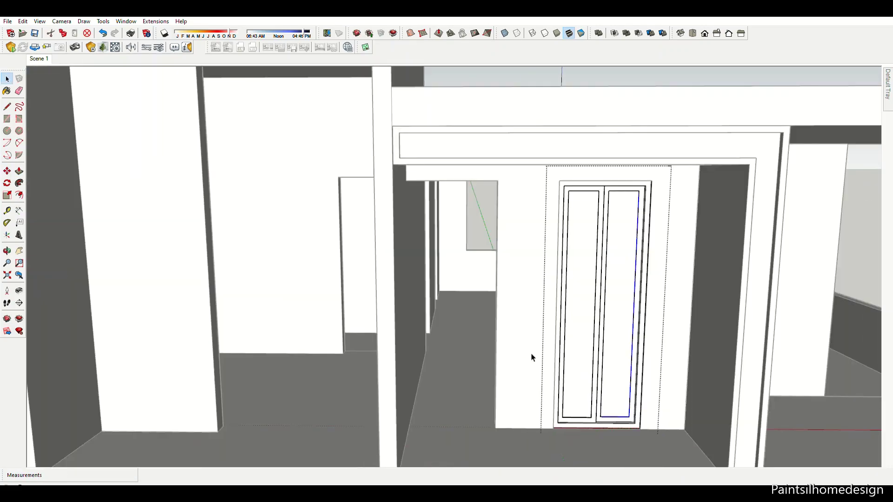
pyautogui.moveTo(532, 359); pyautogui.dragTo(501, 422, button='middle')
pyautogui.press('r')
pyautogui.click(485, 421)
pyautogui.press('p')
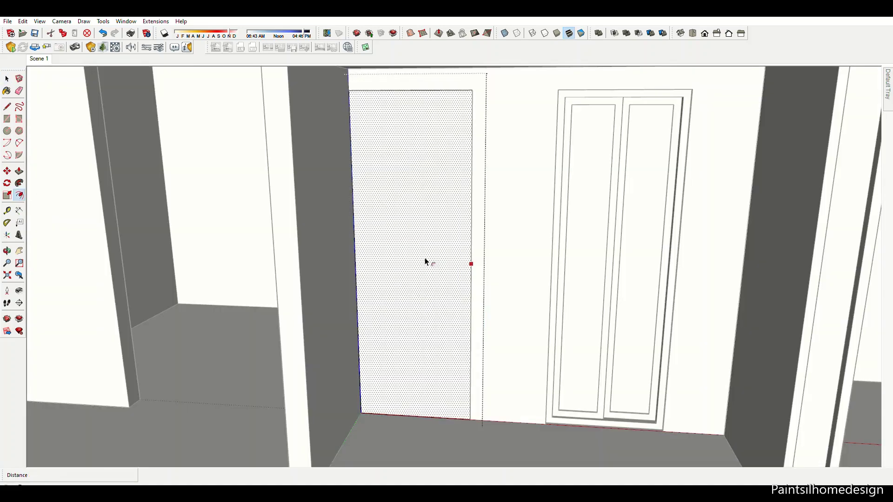
pyautogui.click(423, 261)
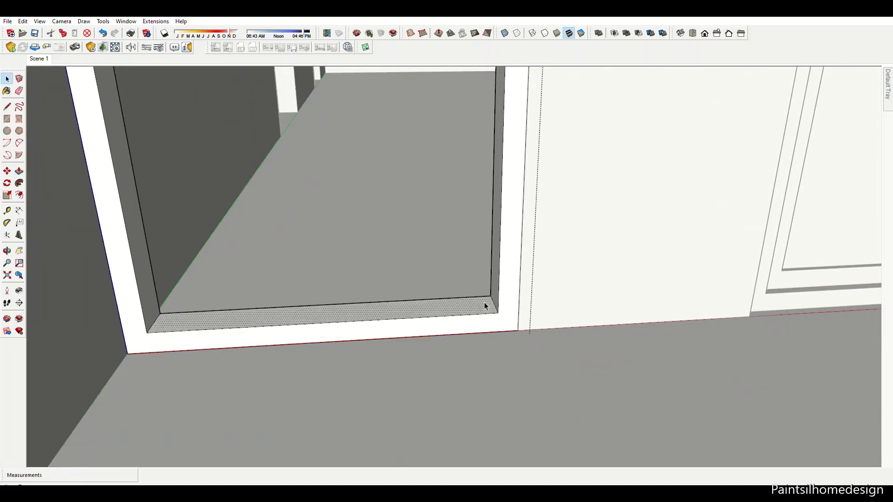
pyautogui.click(525, 362)
# Step: Draw a horizontal crossbar line from the frame's inner corner and erase stray edges
pyautogui.press('l')
pyautogui.click(488, 311)
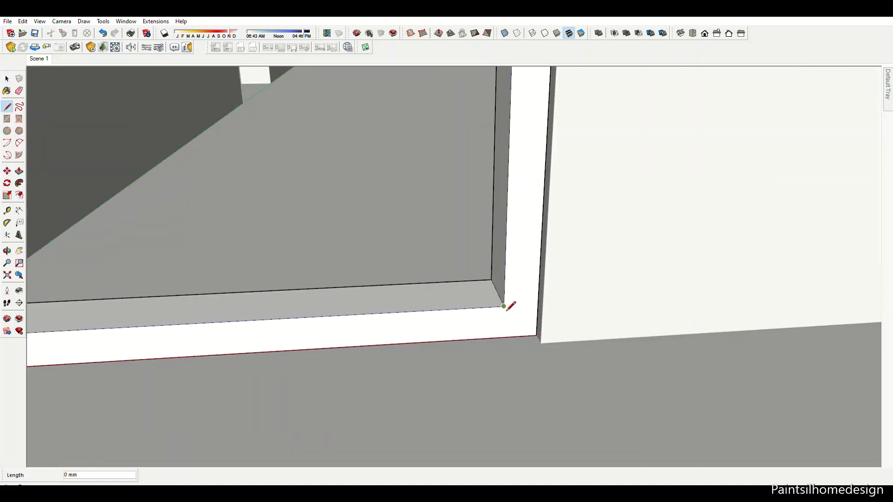
pyautogui.scroll(-3, 372, 325)
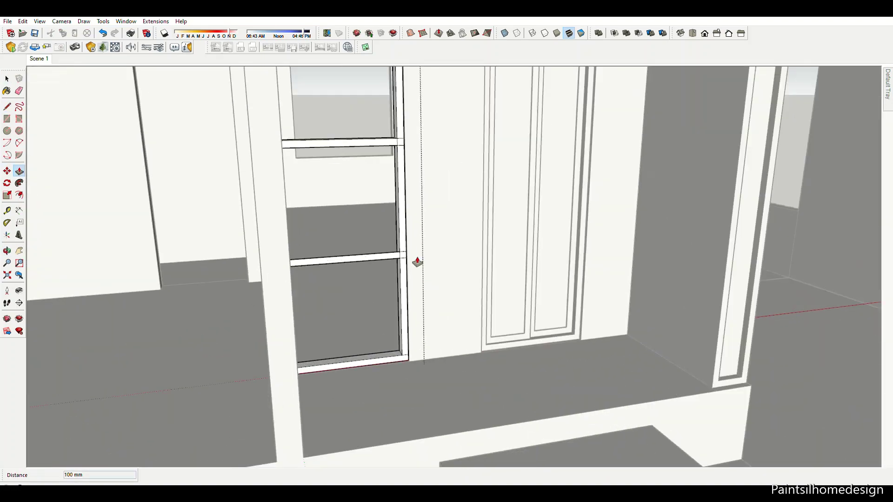
pyautogui.press('e')
pyautogui.scroll(-5, 406, 399)
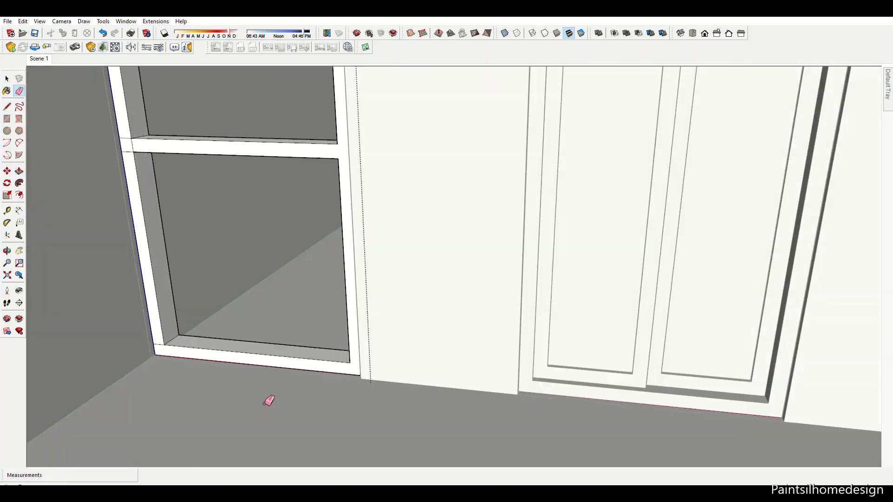
pyautogui.moveTo(269, 401); pyautogui.dragTo(514, 358, button='middle')
pyautogui.scroll(5, 355, 193)
pyautogui.scroll(3, 409, 214)
pyautogui.scroll(-3, 395, 285)
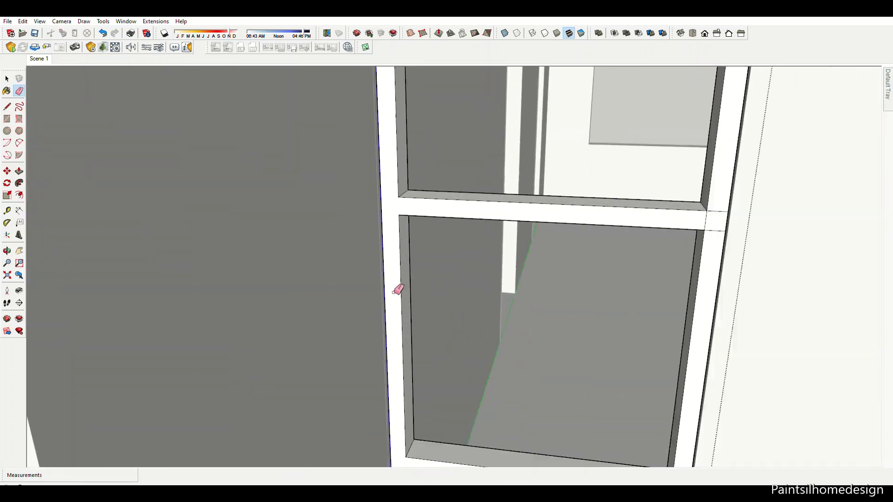
pyautogui.moveTo(394, 285); pyautogui.dragTo(622, 279, button='middle')
pyautogui.scroll(-5, 598, 174)
pyautogui.scroll(5, 277, 169)
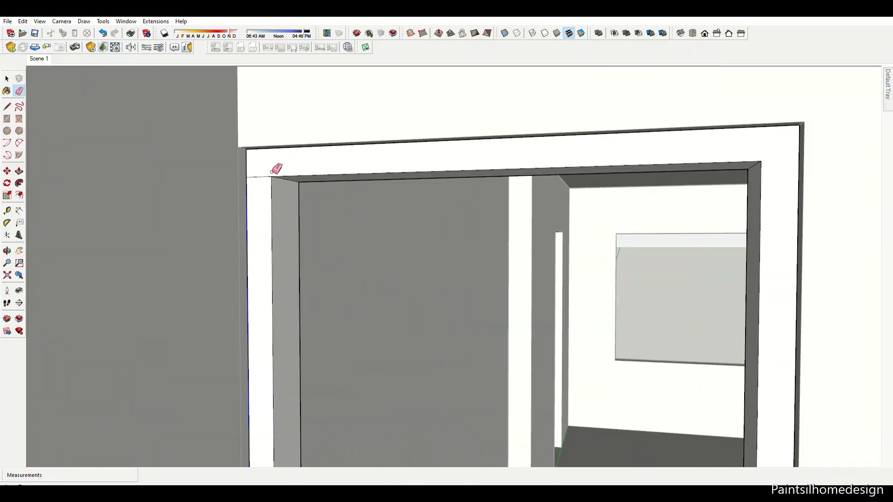
pyautogui.scroll(-3, 398, 338)
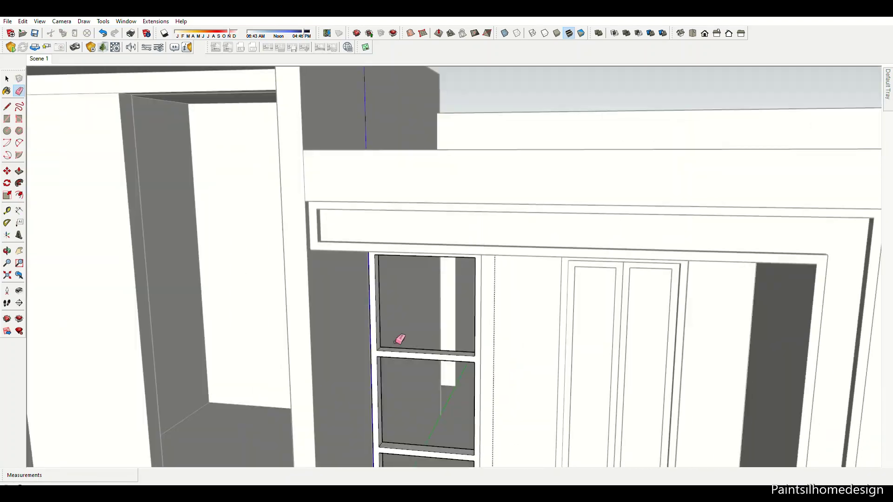
pyautogui.scroll(5, 364, 383)
pyautogui.moveTo(365, 382); pyautogui.dragTo(436, 265, button='middle')
# Step: Adjust and trim the transom bar using Move, Line and Eraser
pyautogui.press('space')
pyautogui.scroll(1, 448, 336)
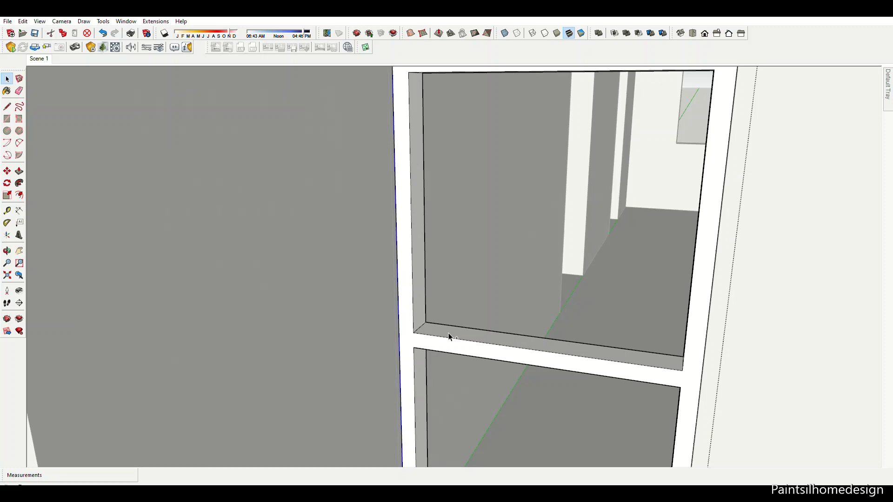
pyautogui.scroll(3, 448, 336)
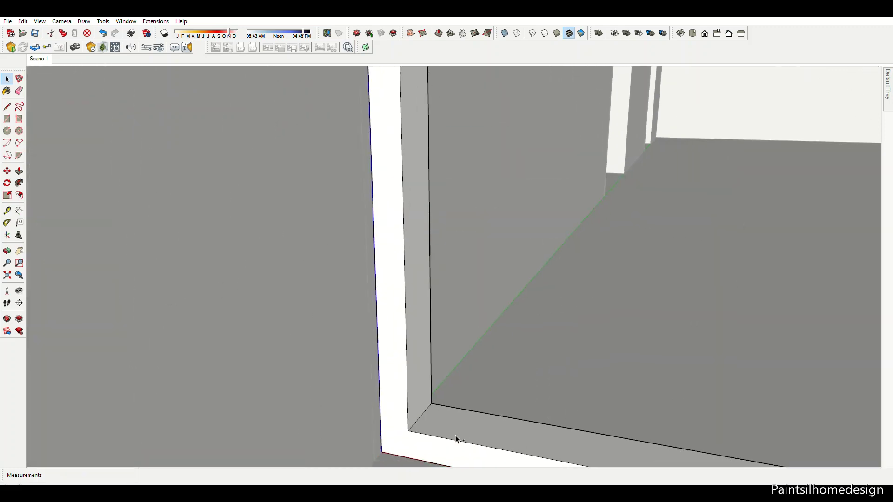
pyautogui.scroll(2, 413, 422)
pyautogui.press('m')
pyautogui.write('25')
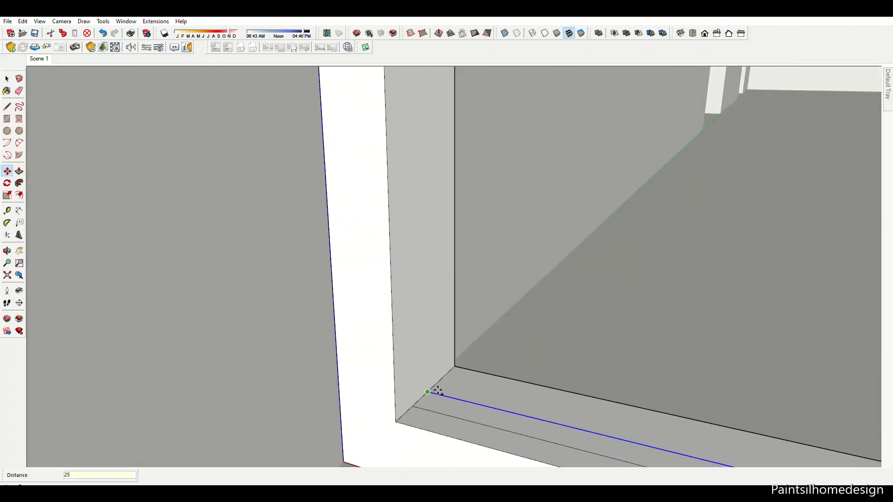
pyautogui.scroll(-3, 444, 382)
pyautogui.scroll(3, 606, 388)
pyautogui.press('l')
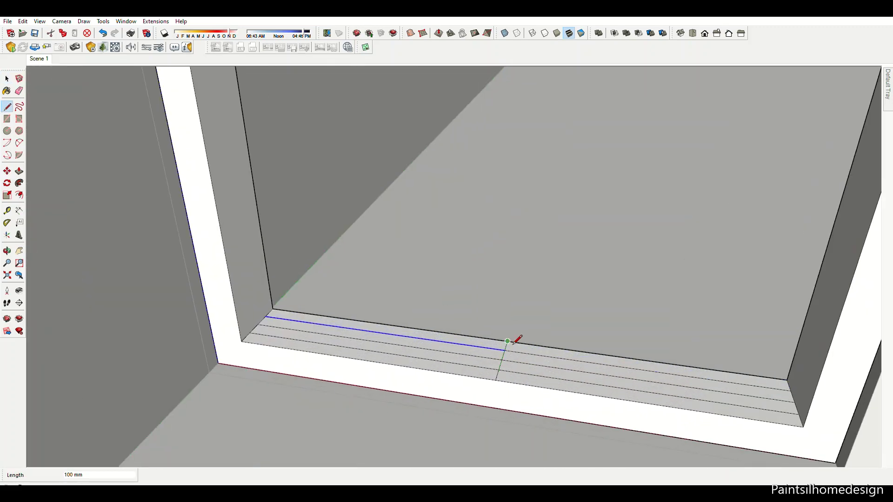
pyautogui.scroll(2, 508, 341)
pyautogui.press('e')
pyautogui.scroll(-3, 505, 384)
# Step: Inset the lower left door face by 50 mm and recess the right door panel 25 mm
pyautogui.scroll(-3, 498, 372)
pyautogui.press('m')
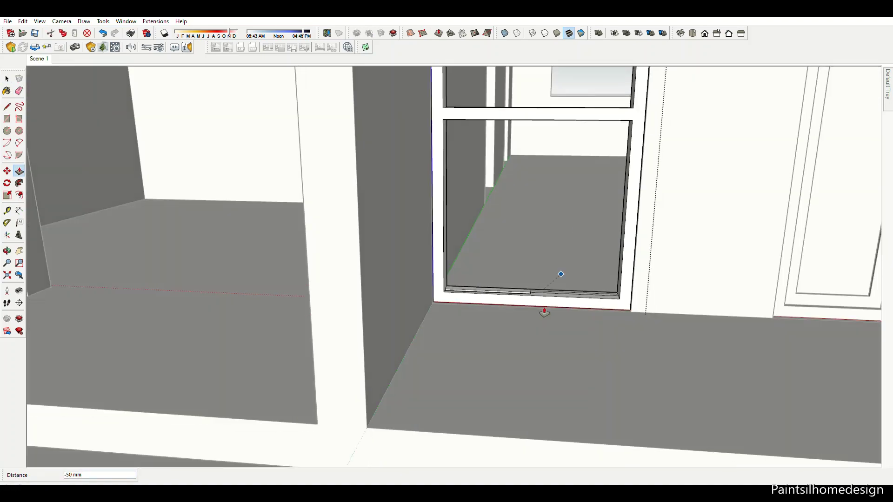
pyautogui.scroll(2, 544, 310)
pyautogui.scroll(2, 666, 179)
pyautogui.scroll(-3, 592, 228)
pyautogui.scroll(3, 452, 193)
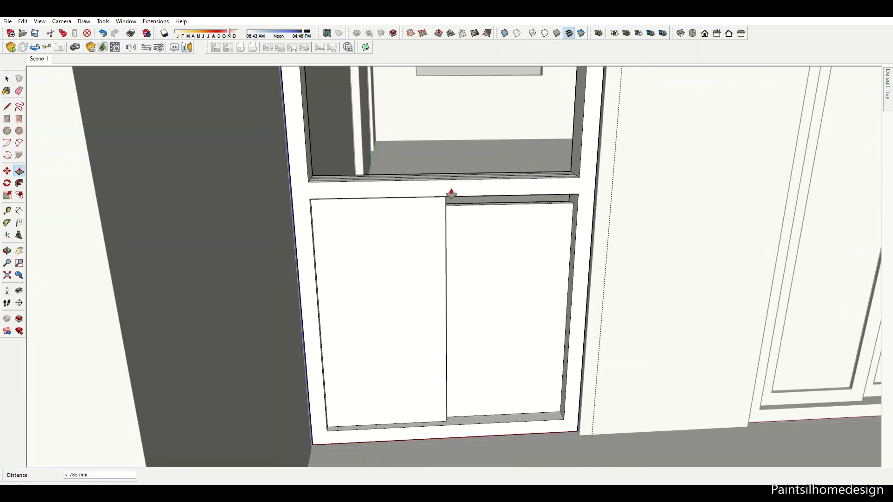
pyautogui.press('f')
pyautogui.click(312, 266)
pyautogui.press('Return')
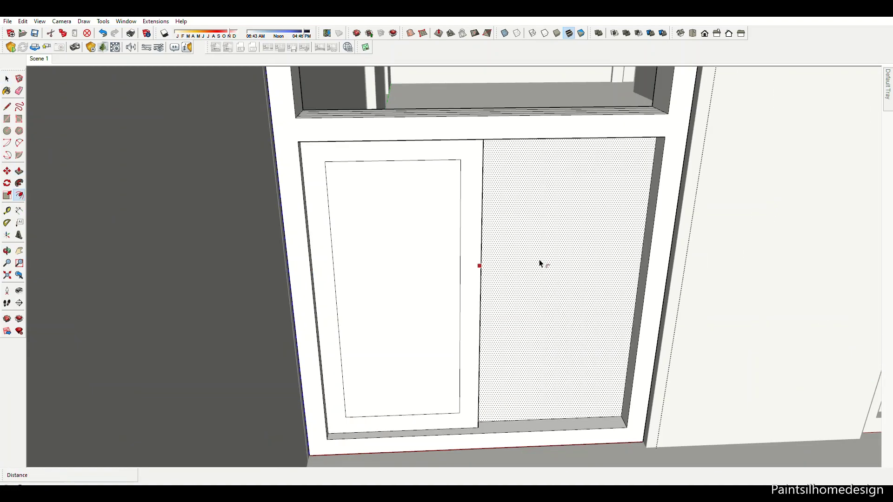
pyautogui.doubleClick(553, 271)
# Step: Draw a short line across the rail and erase unwanted edges
pyautogui.scroll(-3, 520, 335)
pyautogui.scroll(2, 339, 239)
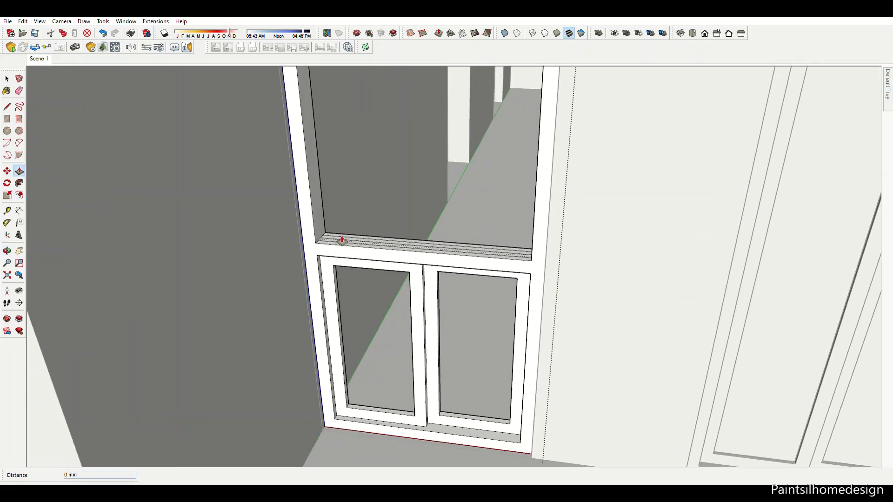
pyautogui.press('l')
pyautogui.scroll(3, 511, 263)
pyautogui.click(522, 238)
pyautogui.scroll(2, 522, 238)
pyautogui.press('e')
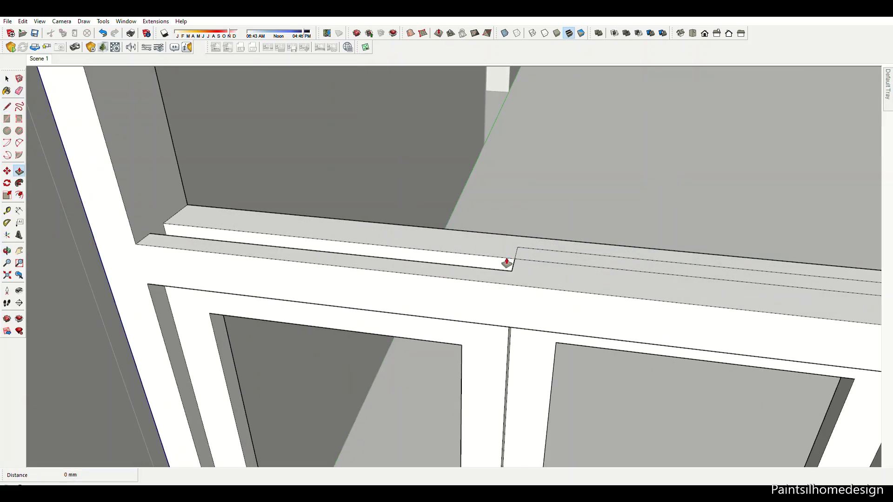
pyautogui.scroll(-2, 506, 263)
pyautogui.scroll(-2, 498, 261)
pyautogui.scroll(2, 509, 207)
pyautogui.scroll(-2, 493, 245)
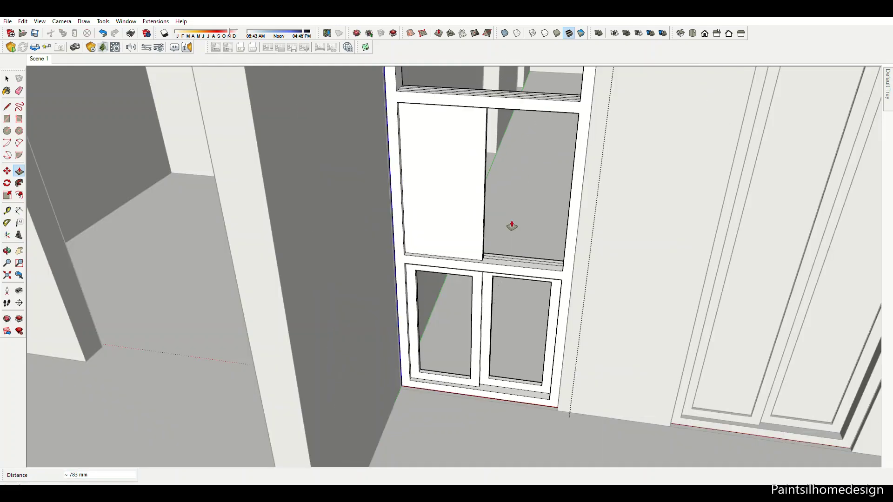
pyautogui.scroll(2, 512, 226)
pyautogui.scroll(-2, 504, 265)
pyautogui.scroll(-2, 479, 259)
# Step: Give the middle left door a thin inset frame and push the right panel in
pyautogui.press('f')
pyautogui.scroll(3, 454, 289)
pyautogui.click(503, 220)
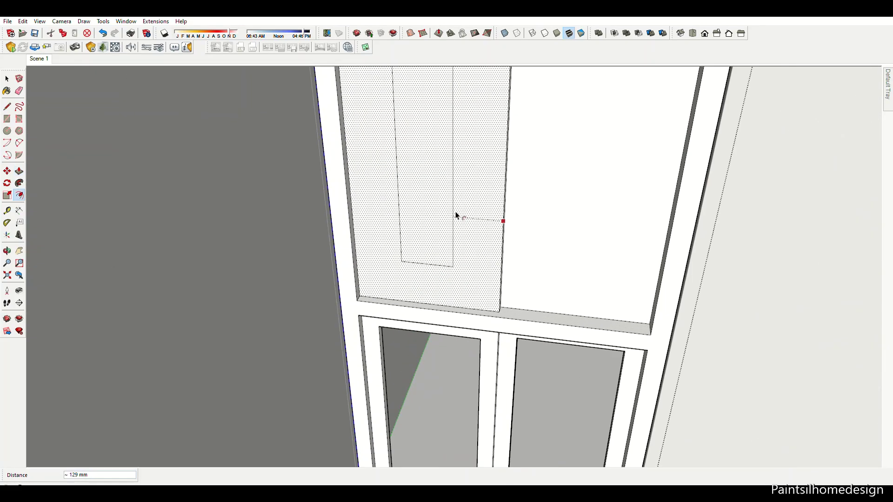
pyautogui.click(669, 221)
pyautogui.doubleClick(602, 231)
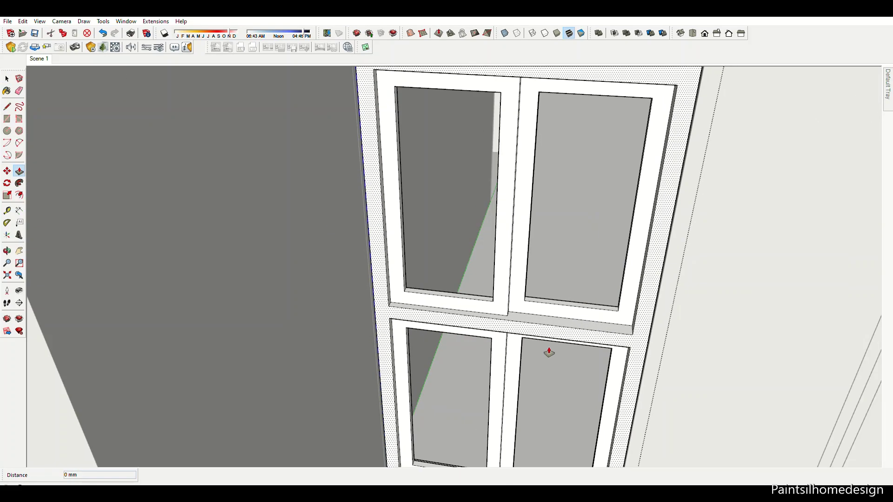
pyautogui.moveTo(548, 348); pyautogui.dragTo(538, 255, button='middle')
pyautogui.scroll(2, 535, 232)
# Step: Draw a line along the shelf between the tiers
pyautogui.press('l')
pyautogui.click(532, 229)
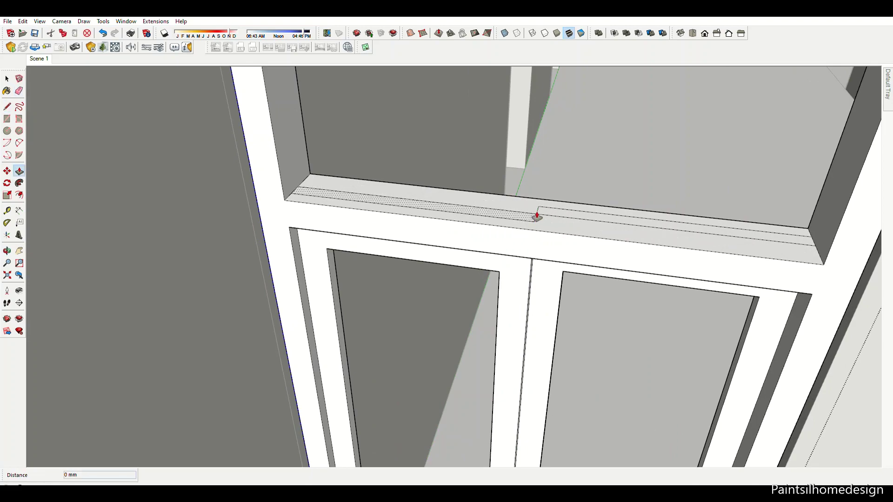
pyautogui.scroll(-3, 538, 204)
pyautogui.scroll(-3, 565, 90)
pyautogui.scroll(5, 528, 334)
pyautogui.scroll(3, 495, 201)
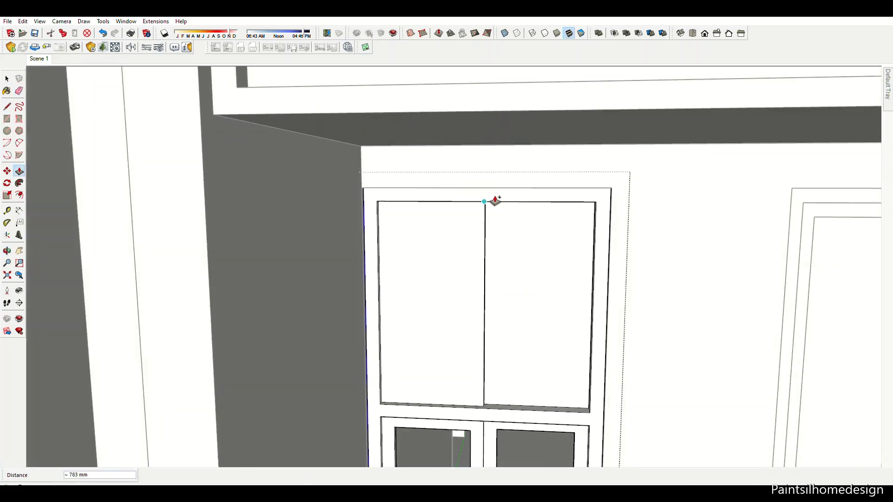
pyautogui.scroll(3, 495, 201)
# Step: Select the upper left door face and recess the upper right door panel
pyautogui.press('space')
pyautogui.click(424, 275)
pyautogui.scroll(-3, 465, 269)
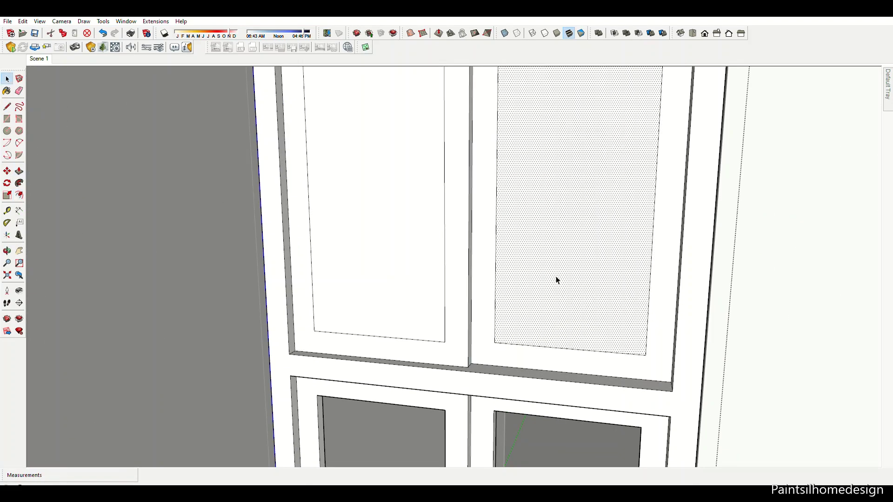
pyautogui.doubleClick(557, 282)
pyautogui.scroll(4, 372, 297)
# Step: Draw a rectangle from the recess corner up to the cabinet frame's top corner
pyautogui.press('r')
pyautogui.click(320, 322)
pyautogui.scroll(-2, 329, 355)
pyautogui.moveTo(329, 355)
pyautogui.mouseDown(button='middle')
pyautogui.moveTo(495, 209)
pyautogui.moveTo(224, 149)
pyautogui.mouseUp(button='middle')
pyautogui.click(223, 136)
# Step: Move the new rectangle face and the door outline into place
pyautogui.press('space')
pyautogui.click(199, 159)
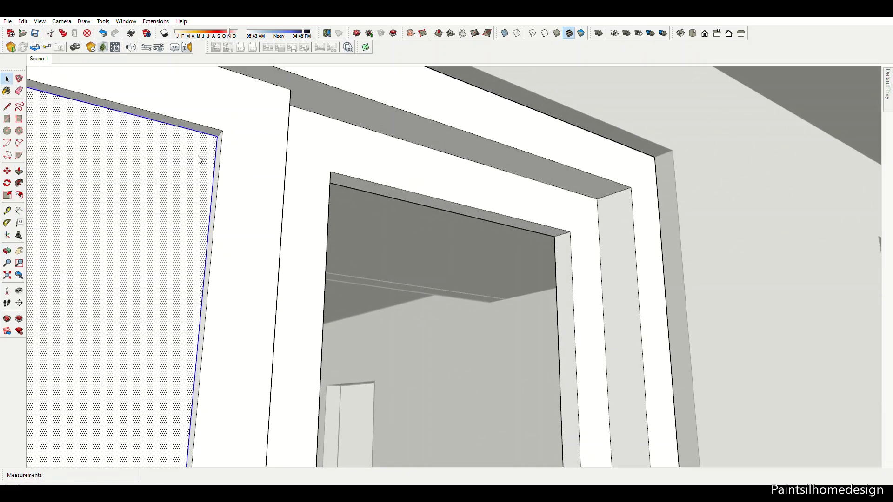
pyautogui.press('m')
pyautogui.click(222, 130)
pyautogui.press('m')
pyautogui.click(464, 205)
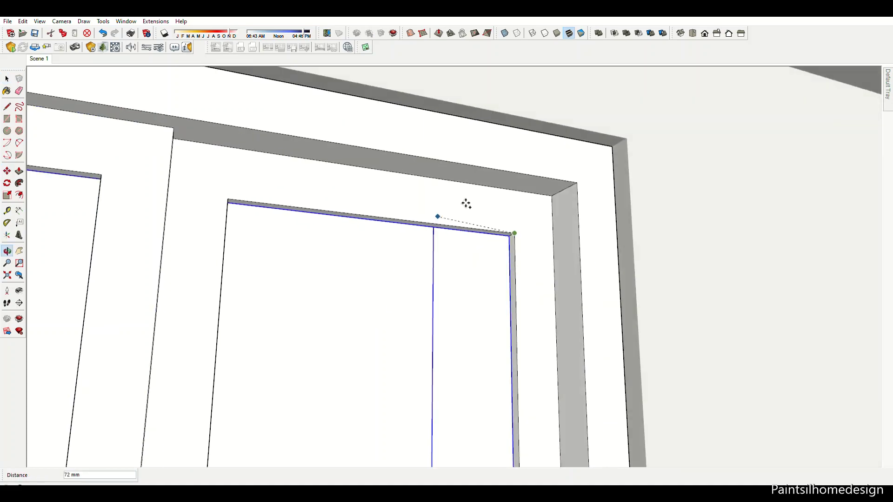
pyautogui.moveTo(465, 205); pyautogui.dragTo(449, 340, button='middle')
pyautogui.scroll(3, 421, 116)
# Step: Draw a rectangle filling the front door opening
pyautogui.scroll(-5, 416, 114)
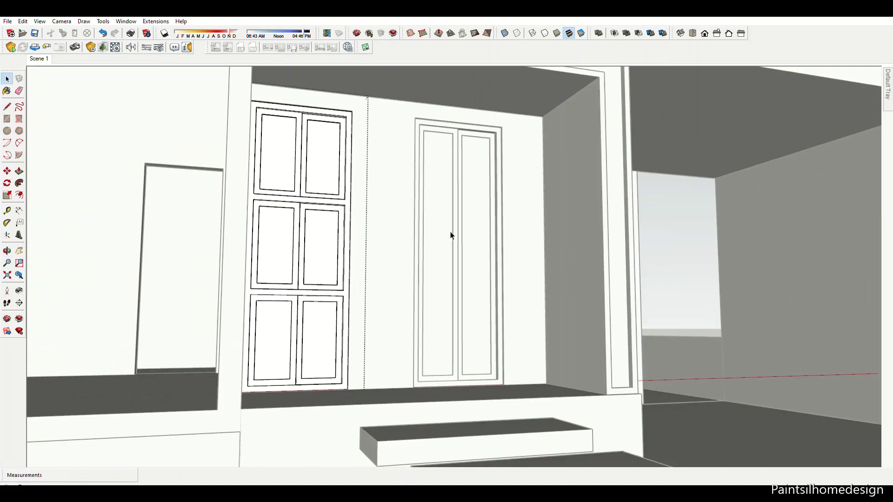
pyautogui.moveTo(451, 233); pyautogui.dragTo(419, 233, button='middle')
pyautogui.scroll(3, 326, 323)
pyautogui.press('r')
pyautogui.click(509, 372)
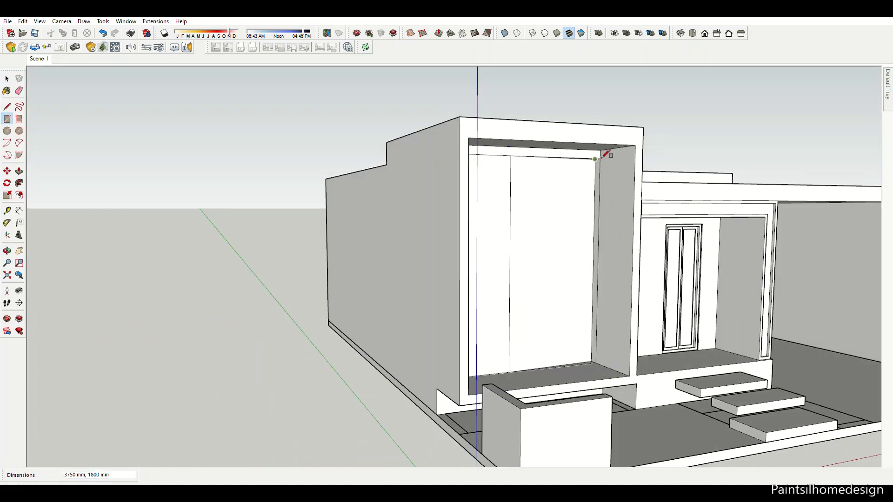
pyautogui.click(595, 158)
pyautogui.scroll(2, 547, 315)
pyautogui.click(489, 403)
pyautogui.press('space')
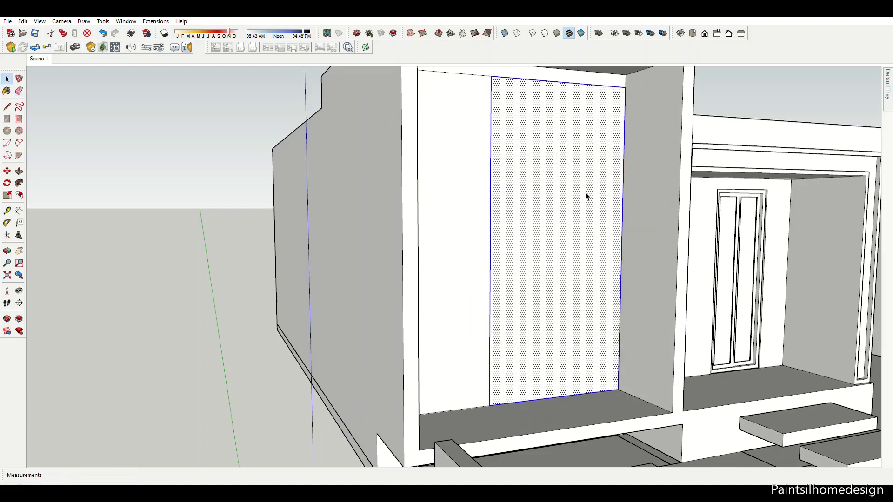
pyautogui.scroll(-3, 613, 355)
pyautogui.scroll(8, 614, 354)
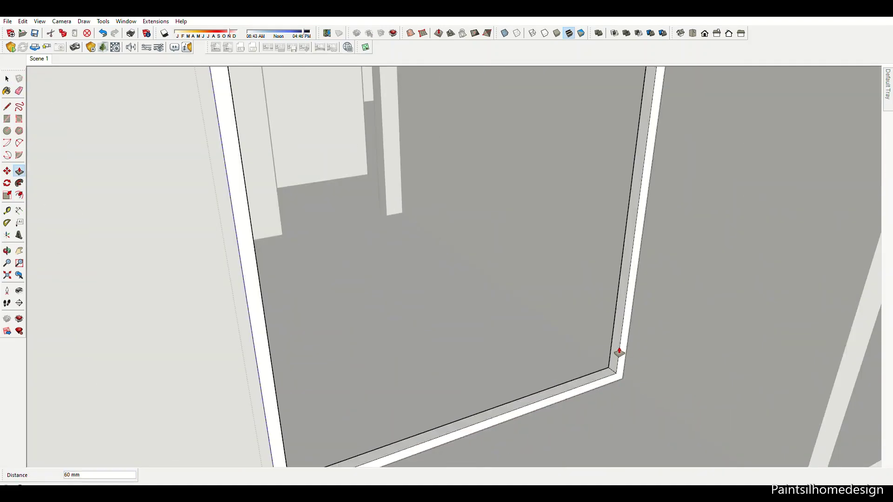
pyautogui.press('space')
pyautogui.scroll(-3, 635, 407)
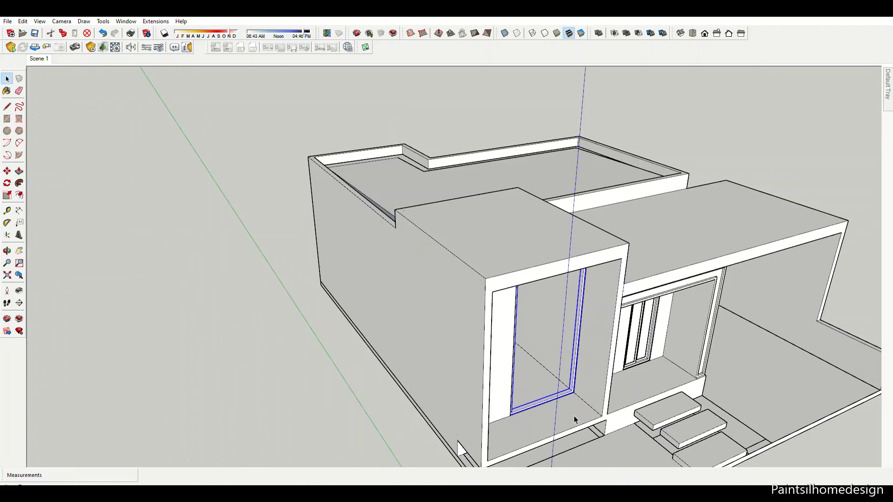
pyautogui.scroll(5, 588, 166)
# Step: Draw a line from the frame's inner corner and clean up unwanted edges
pyautogui.press('l')
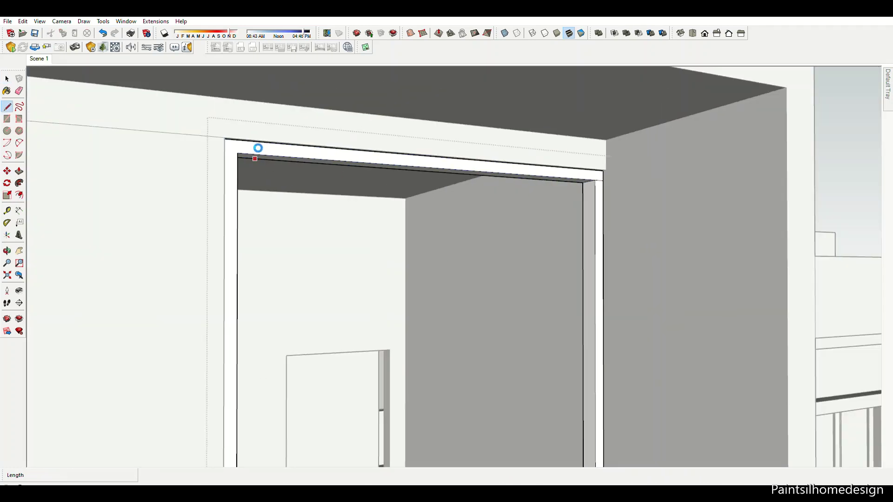
pyautogui.click(237, 154)
pyautogui.scroll(3, 223, 145)
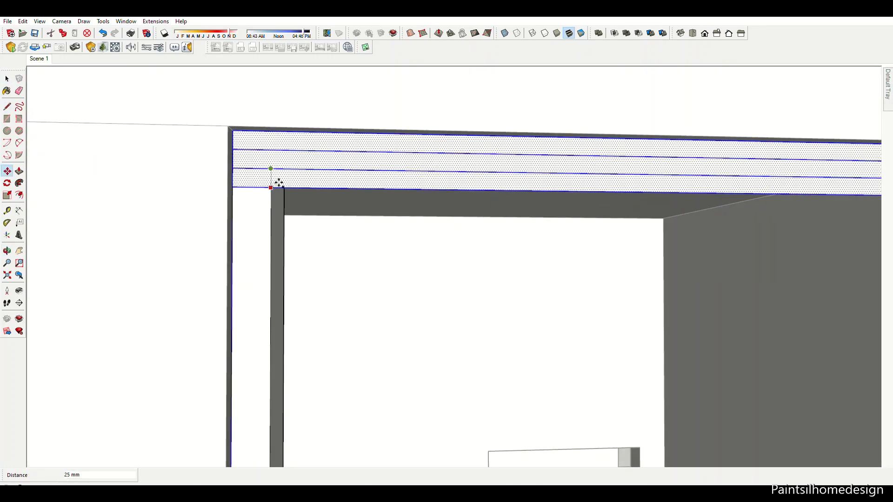
pyautogui.click(278, 182)
pyautogui.scroll(-3, 683, 333)
pyautogui.scroll(4, 684, 333)
pyautogui.press('e')
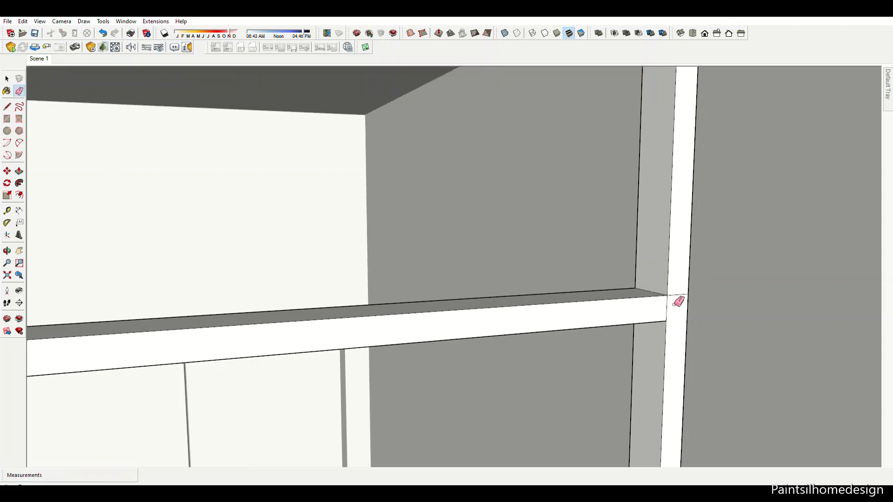
pyautogui.scroll(-3, 683, 259)
pyautogui.scroll(3, 439, 285)
pyautogui.press('space')
pyautogui.scroll(-4, 438, 285)
pyautogui.scroll(3, 442, 358)
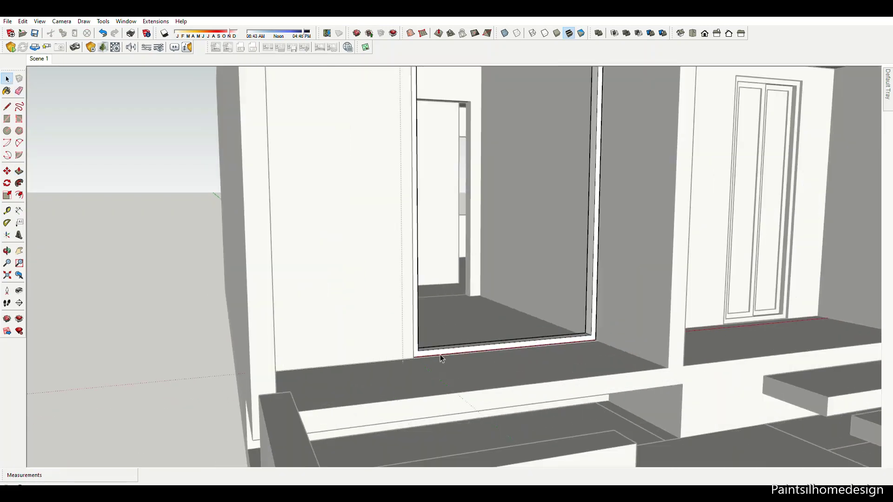
pyautogui.scroll(3, 442, 358)
pyautogui.scroll(2, 354, 344)
# Step: Move the door frame and push it 100 mm
pyautogui.press('m')
pyautogui.click(355, 338)
pyautogui.scroll(-2, 355, 338)
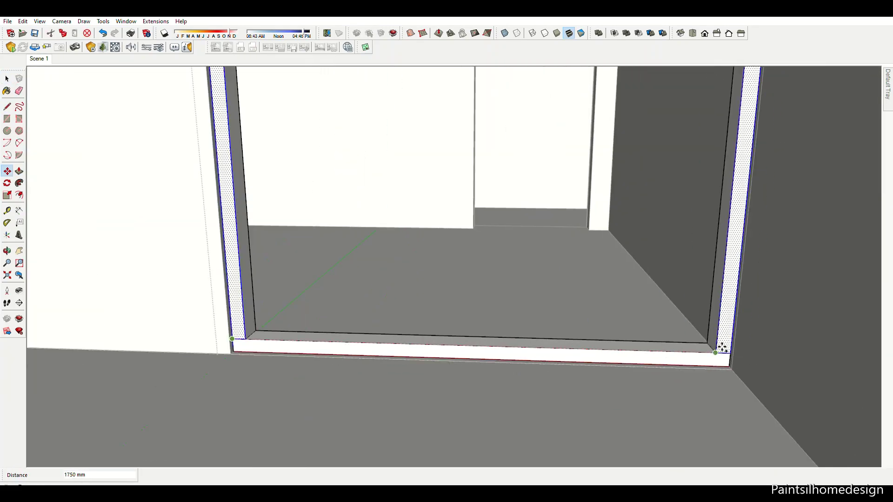
pyautogui.press('Return')
pyautogui.press('p')
pyautogui.scroll(3, 372, 339)
pyautogui.scroll(-3, 632, 288)
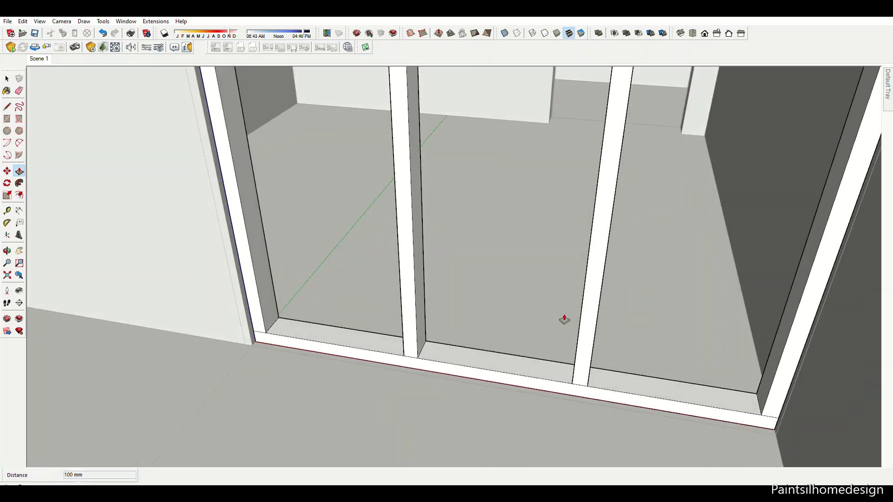
pyautogui.scroll(3, 564, 319)
pyautogui.scroll(2, 525, 354)
# Step: Place a guide measurement starting on the door sill
pyautogui.press('r')
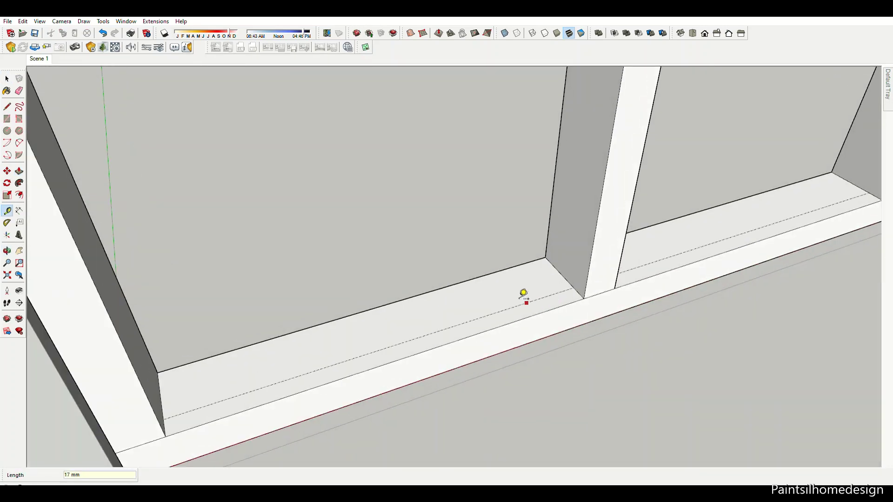
pyautogui.scroll(-3, 514, 279)
pyautogui.scroll(3, 492, 317)
pyautogui.press('r')
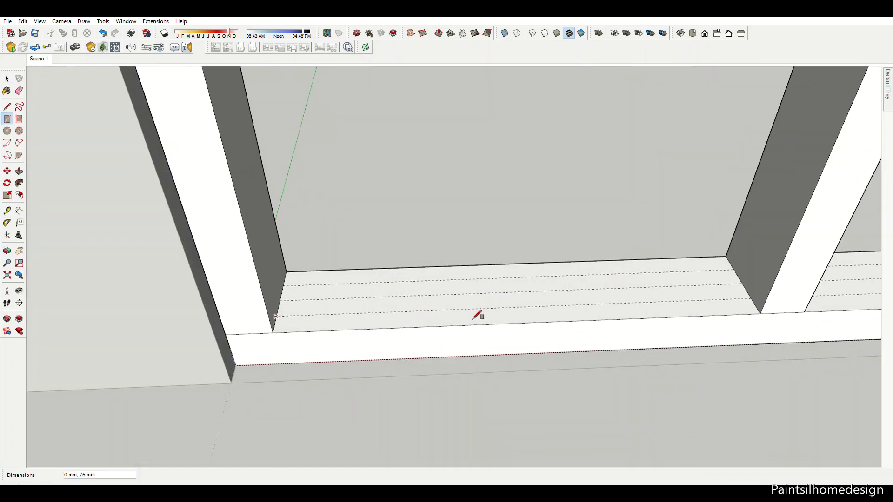
pyautogui.scroll(3, 696, 301)
pyautogui.press('t')
pyautogui.click(676, 231)
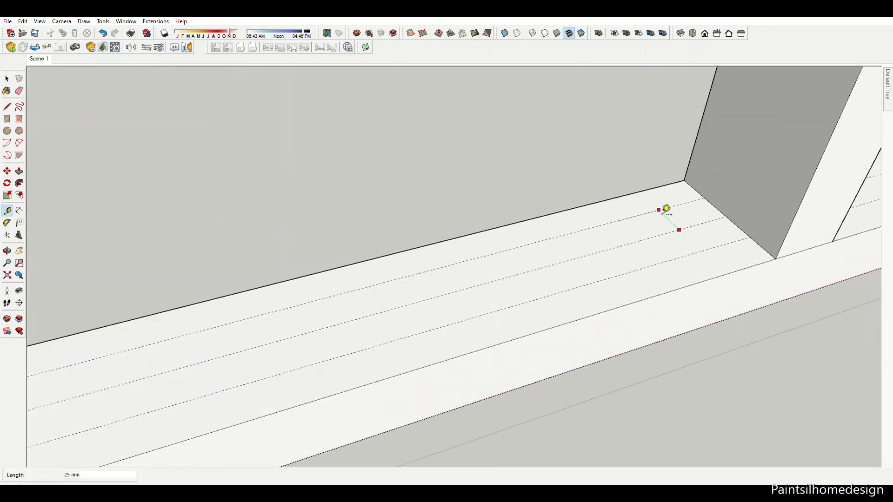
pyautogui.scroll(-3, 319, 279)
pyautogui.press('p')
pyautogui.scroll(2, 481, 387)
pyautogui.scroll(-3, 592, 172)
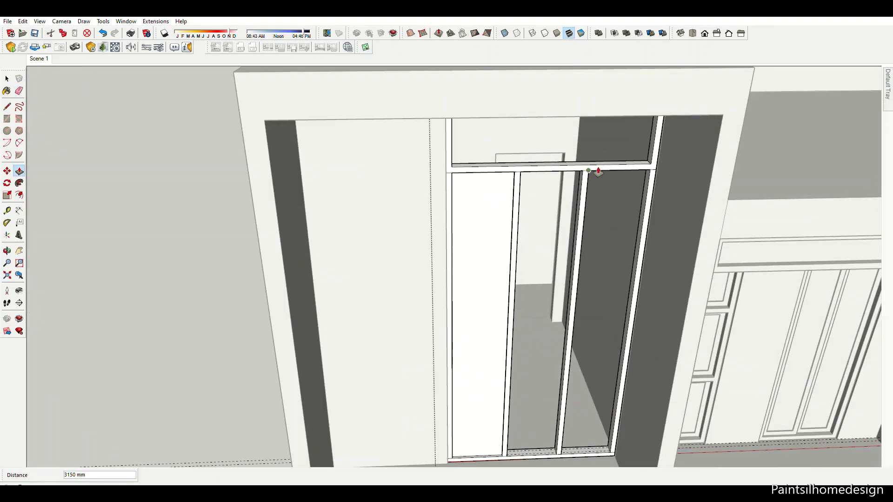
pyautogui.scroll(3, 592, 370)
pyautogui.press('r')
pyautogui.scroll(3, 591, 369)
pyautogui.scroll(2, 728, 331)
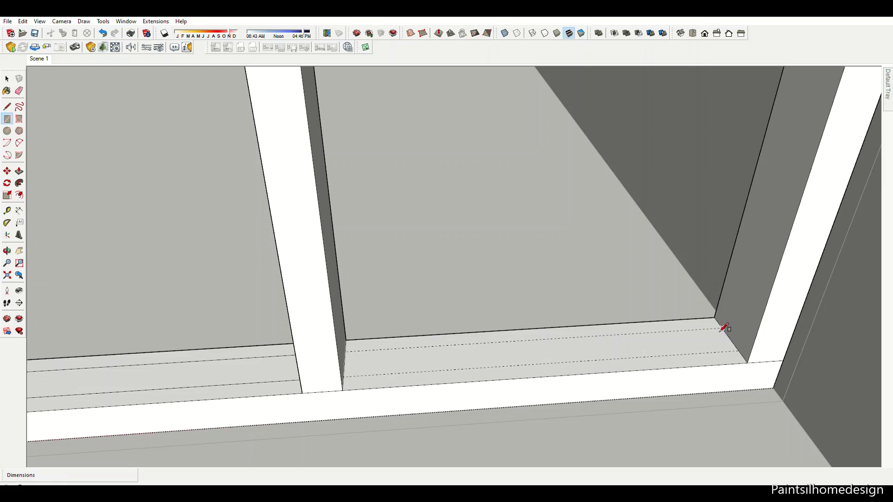
# Step: Inset outlines on the three door panels, repeating it across each leaf
pyautogui.press('f')
pyautogui.scroll(-3, 399, 366)
pyautogui.scroll(3, 405, 319)
pyautogui.click(343, 325)
pyautogui.click(405, 319)
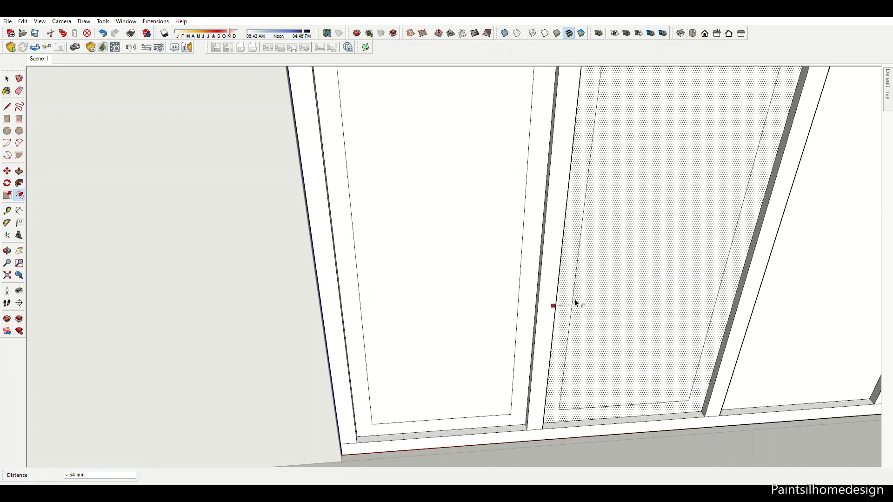
pyautogui.doubleClick(573, 299)
pyautogui.scroll(-3, 685, 333)
pyautogui.doubleClick(693, 319)
pyautogui.press('p')
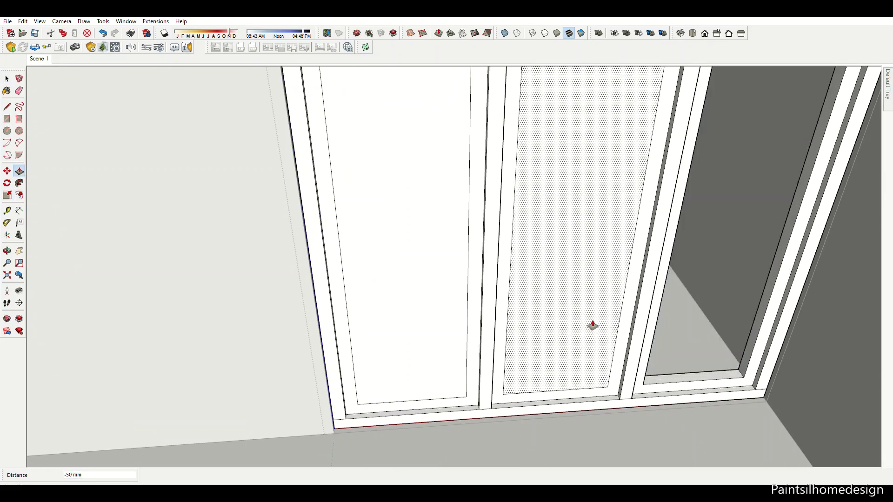
pyautogui.scroll(3, 365, 404)
pyautogui.scroll(-5, 365, 403)
# Step: Inspect the door frame, selecting the left wall face and the recess ledge
pyautogui.moveTo(472, 358); pyautogui.dragTo(553, 191, button='middle')
pyautogui.scroll(5, 502, 160)
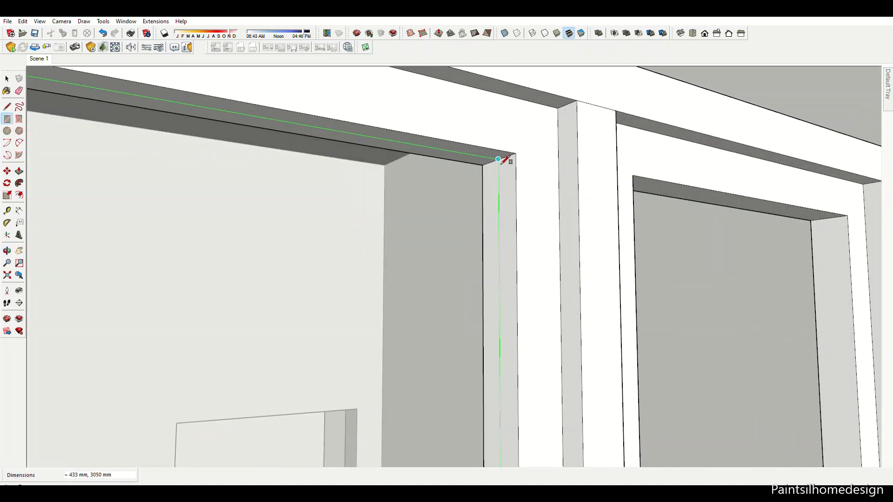
pyautogui.press('space')
pyautogui.click(486, 184)
pyautogui.scroll(-2, 516, 268)
pyautogui.moveTo(289, 200); pyautogui.dragTo(648, 207, button='middle')
pyautogui.scroll(-3, 674, 365)
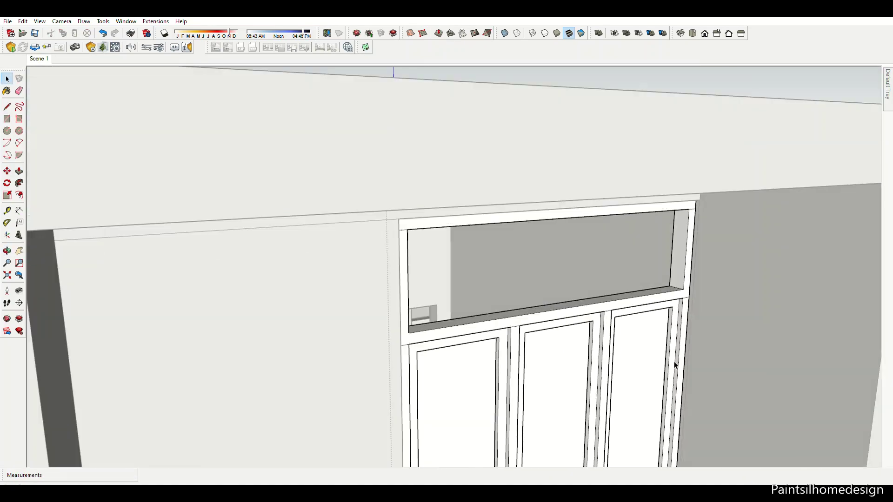
pyautogui.scroll(5, 658, 292)
pyautogui.scroll(-1, 658, 292)
pyautogui.click(673, 256)
pyautogui.press('t')
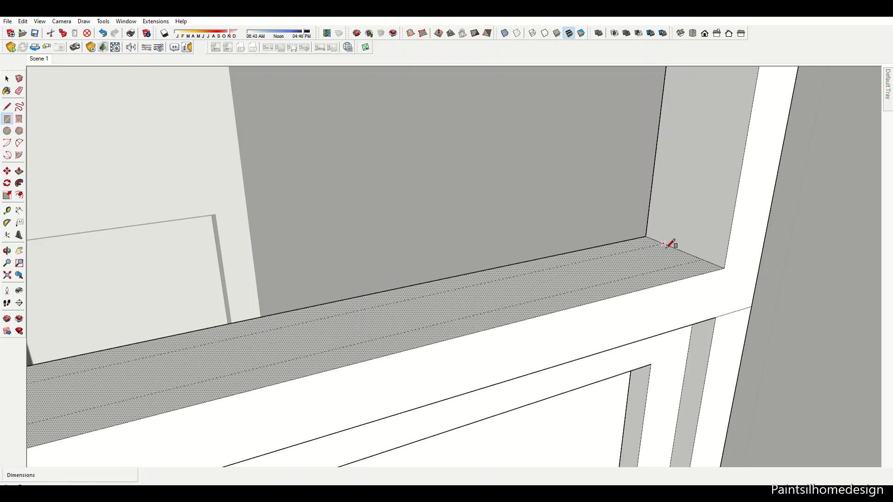
pyautogui.scroll(-5, 669, 244)
pyautogui.moveTo(511, 251); pyautogui.dragTo(392, 259, button='middle')
pyautogui.scroll(3, 229, 203)
# Step: Push the top panel face above the doors in by -50 mm
pyautogui.press('p')
pyautogui.scroll(4, 502, 88)
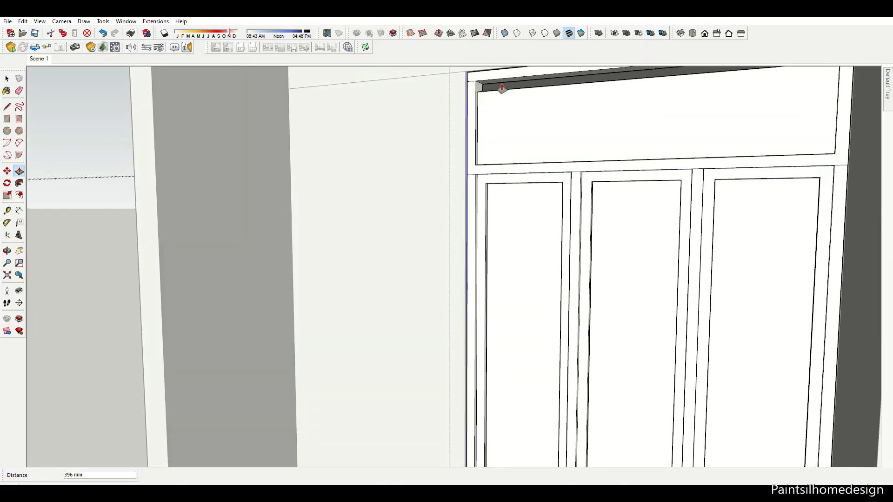
pyautogui.press('p')
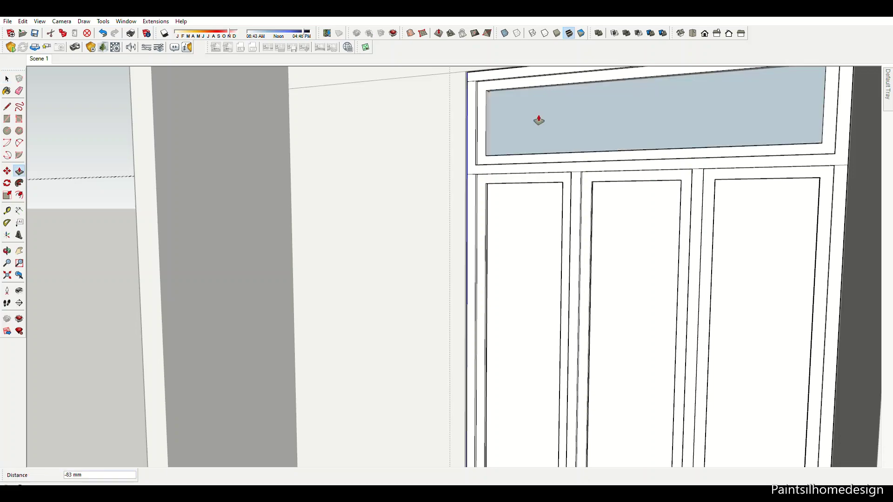
pyautogui.click(537, 120)
pyautogui.write('-50')
pyautogui.press('Return')
pyautogui.scroll(5, 522, 116)
pyautogui.scroll(-5, 543, 355)
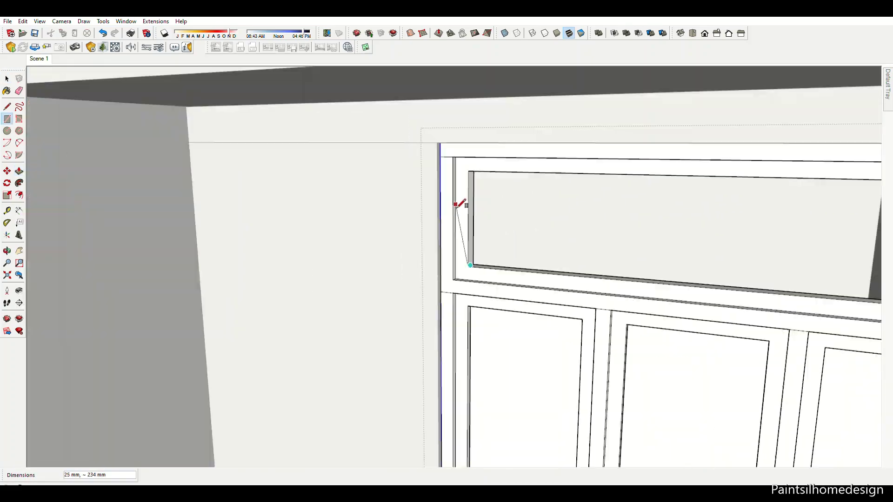
# Step: Select the recess back face, then zoom out to view the whole house
pyautogui.moveTo(463, 199); pyautogui.dragTo(511, 186, button='middle')
pyautogui.press('space')
pyautogui.scroll(5, 691, 149)
pyautogui.click(621, 184)
pyautogui.scroll(-5, 621, 184)
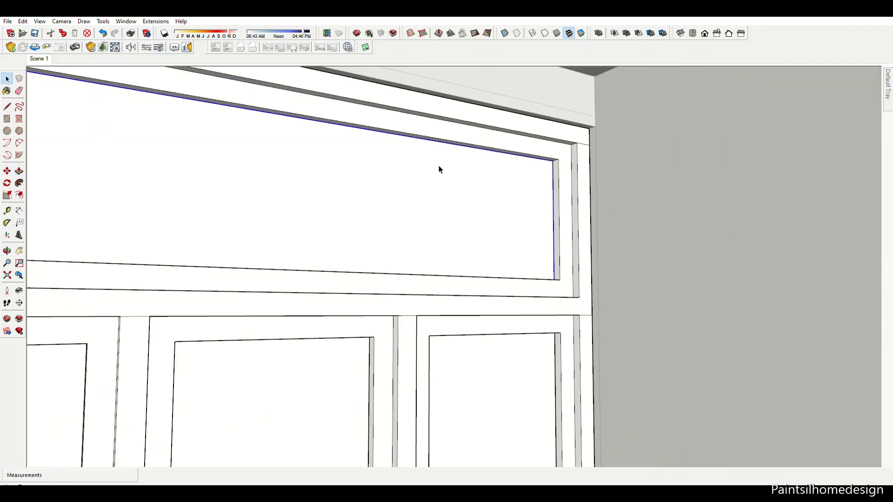
pyautogui.scroll(-5, 438, 168)
pyautogui.moveTo(452, 303)
pyautogui.mouseDown(button='middle')
pyautogui.moveTo(395, 370)
pyautogui.moveTo(418, 316)
pyautogui.moveTo(450, 283)
pyautogui.mouseUp(button='middle')
# Step: Offset the side window face outline to form a frame border
pyautogui.press('e')
pyautogui.press('space')
pyautogui.scroll(5, 385, 271)
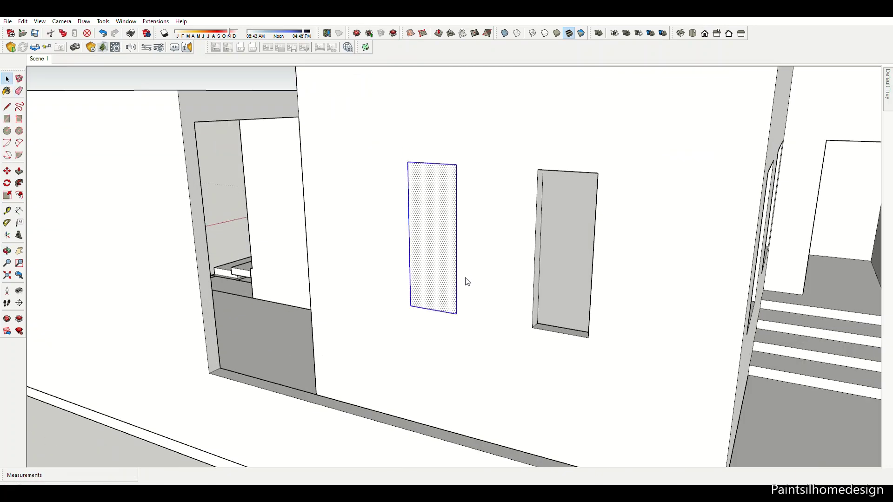
pyautogui.press('f')
pyautogui.click(456, 222)
pyautogui.moveTo(446, 249); pyautogui.dragTo(590, 345, button='middle')
pyautogui.scroll(5, 550, 331)
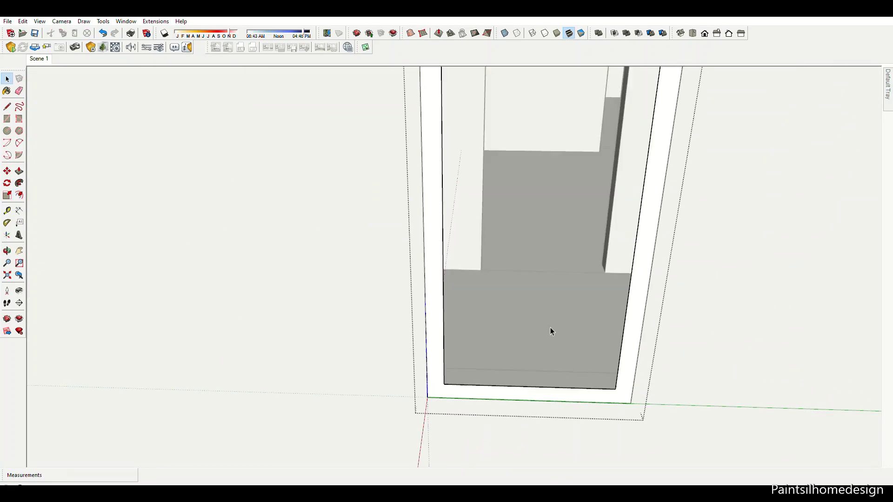
# Step: Push/pull the frame, select it entirely and move it 25 mm
pyautogui.press('p')
pyautogui.press('space')
pyautogui.tripleClick(704, 403)
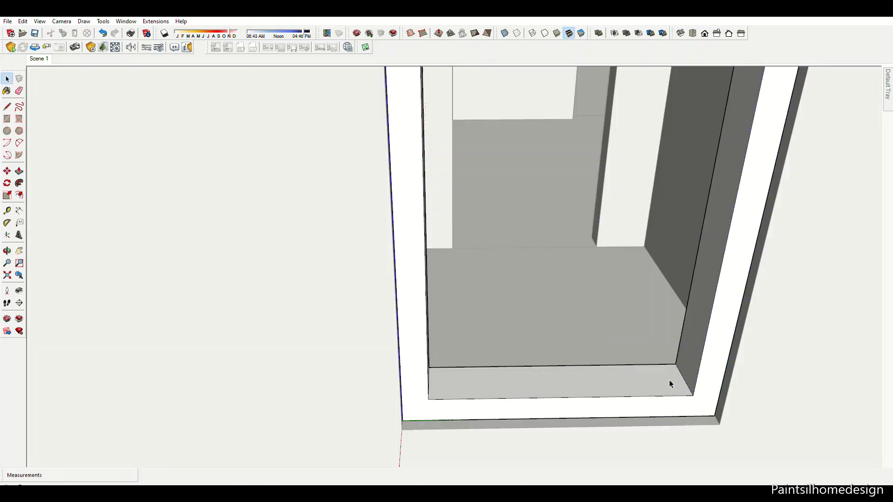
pyautogui.scroll(5, 414, 388)
pyautogui.scroll(3, 413, 383)
pyautogui.click(405, 380)
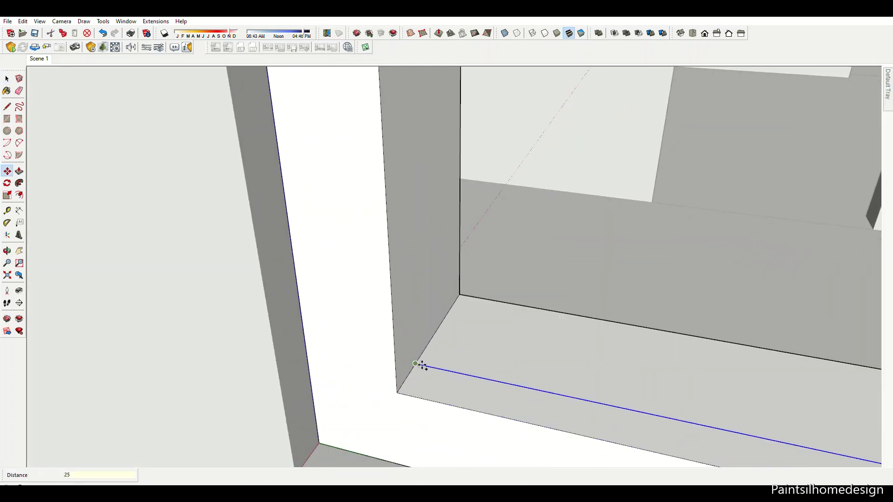
pyautogui.scroll(-10, 475, 341)
pyautogui.scroll(6, 509, 229)
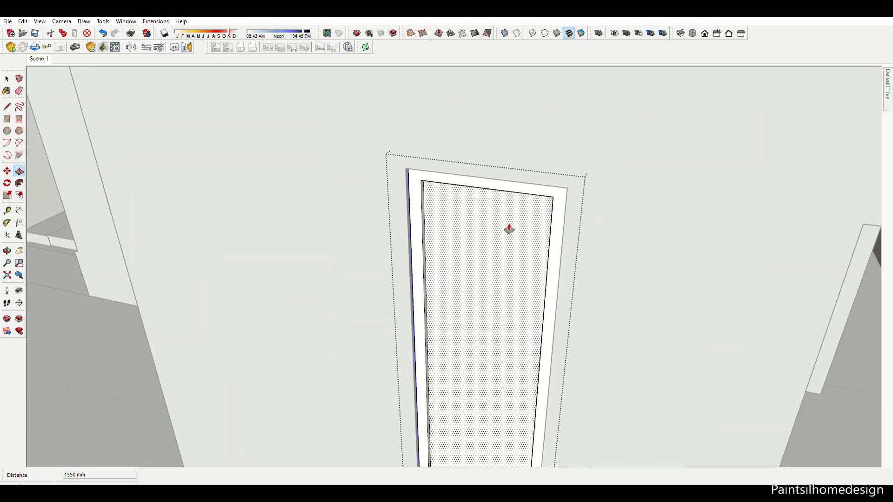
pyautogui.scroll(5, 443, 365)
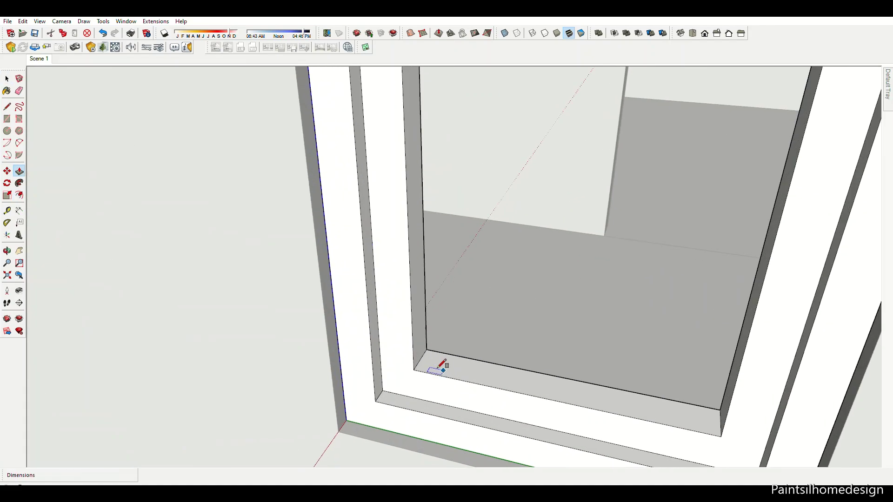
# Step: Draw a rectangle at the frame corner and select the whole window frame
pyautogui.press('r')
pyautogui.scroll(-6, 392, 399)
pyautogui.scroll(4, 550, 164)
pyautogui.scroll(4, 415, 144)
pyautogui.click(415, 144)
pyautogui.press('space')
pyautogui.tripleClick(418, 235)
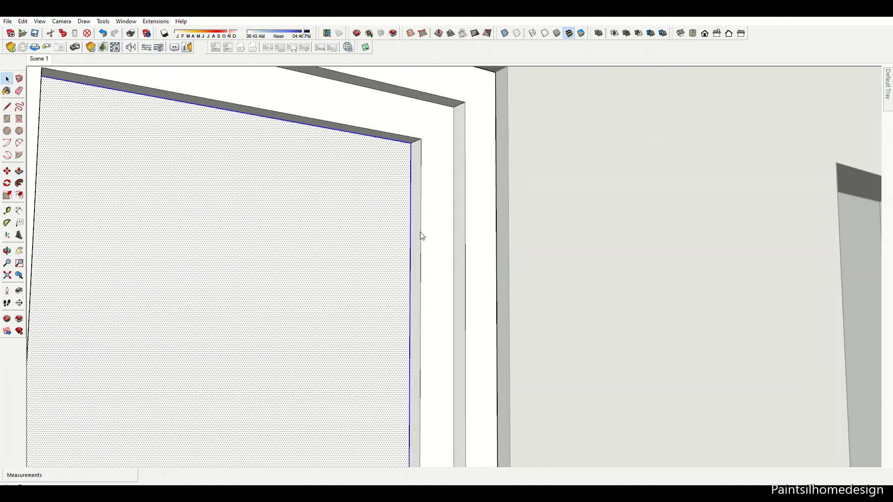
pyautogui.scroll(-4, 458, 143)
pyautogui.scroll(-4, 703, 285)
pyautogui.scroll(-6, 339, 281)
# Step: Fill the window opening with a face and push it 25 mm to form the frame
pyautogui.scroll(4, 339, 281)
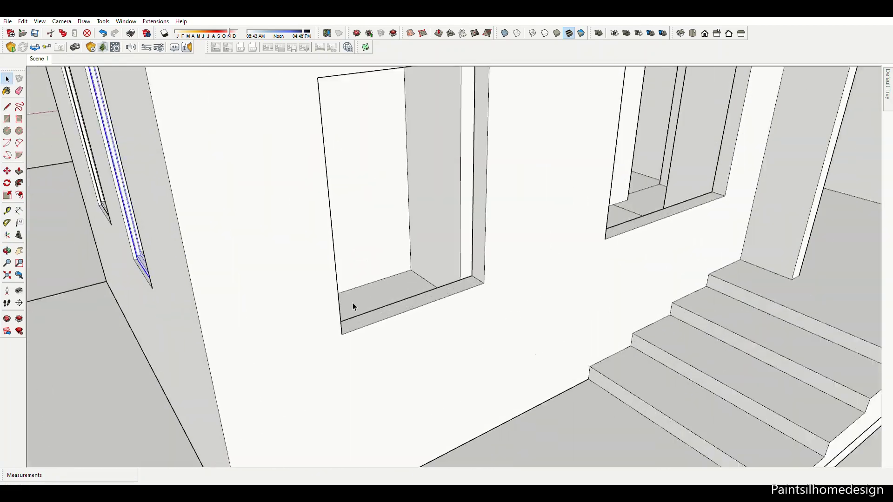
pyautogui.press('r')
pyautogui.click(329, 193)
pyautogui.click(429, 324)
pyautogui.scroll(3, 415, 288)
pyautogui.write('p')
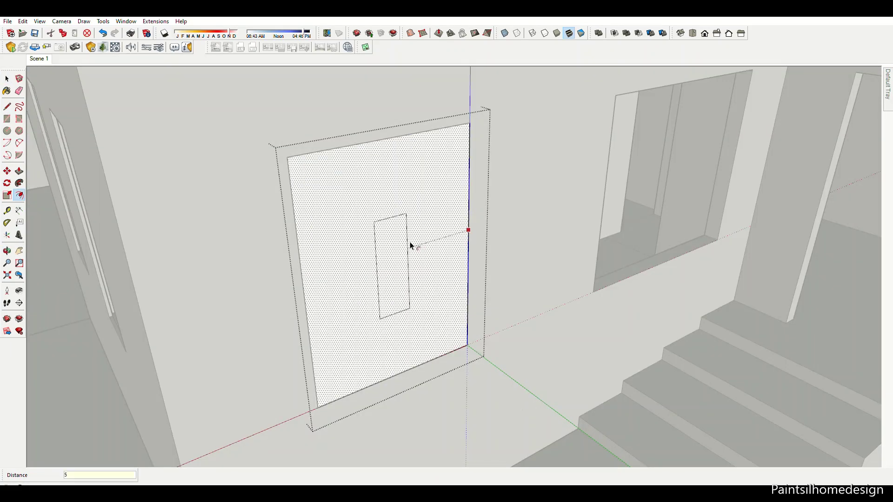
pyautogui.write('25')
pyautogui.press('Return')
pyautogui.scroll(4, 449, 301)
# Step: Split the sill with a line from its front midpoint to its back edge
pyautogui.press('m')
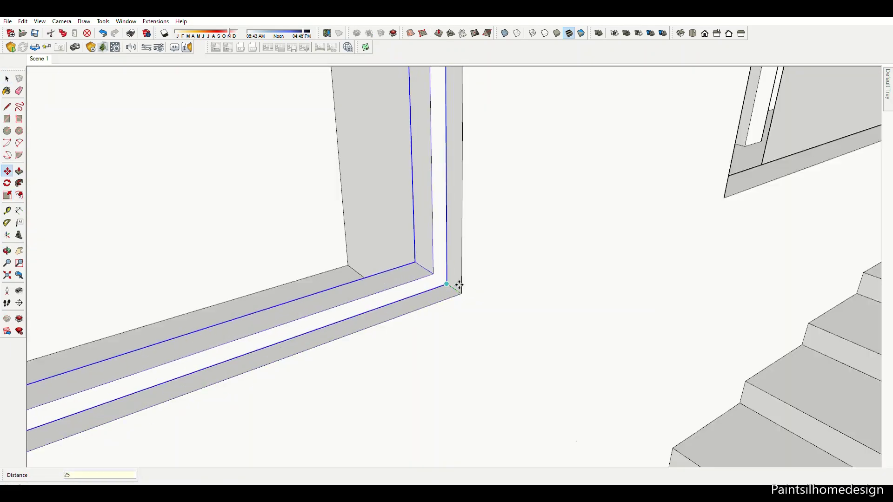
pyautogui.press('space')
pyautogui.scroll(-5, 557, 279)
pyautogui.scroll(4, 446, 303)
pyautogui.scroll(3, 534, 315)
pyautogui.scroll(1, 306, 319)
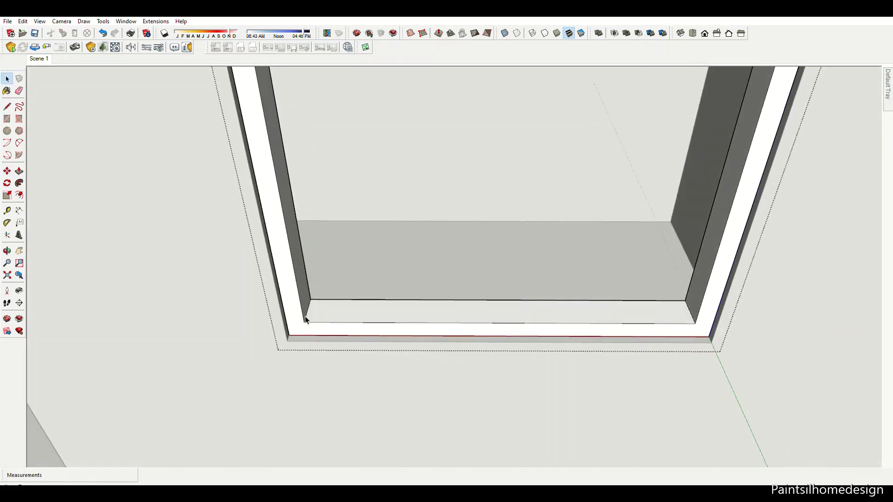
pyautogui.scroll(-3, 291, 321)
pyautogui.scroll(-2, 388, 219)
pyautogui.scroll(3, 394, 299)
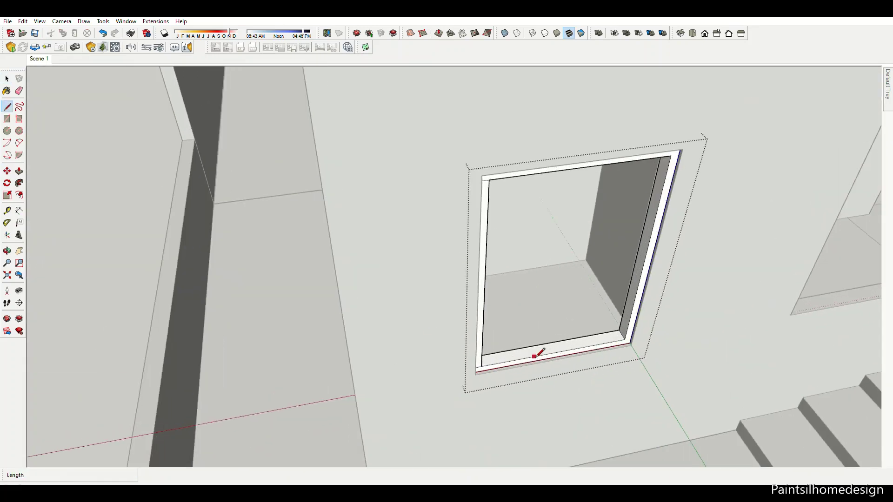
pyautogui.scroll(3, 538, 353)
pyautogui.click(547, 341)
pyautogui.click(544, 317)
pyautogui.scroll(2, 544, 318)
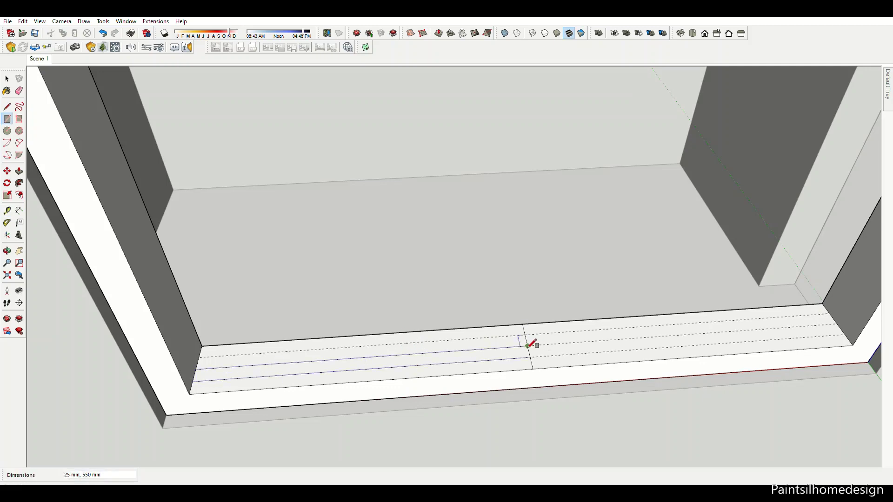
pyautogui.scroll(-3, 514, 335)
# Step: Offset the outlines of both sash faces to create their frames
pyautogui.press('f')
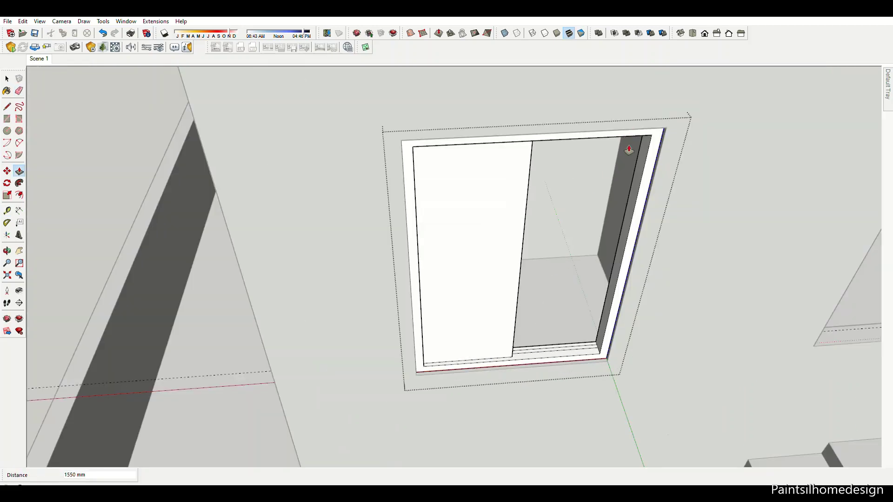
pyautogui.scroll(3, 510, 358)
pyautogui.click(497, 324)
pyautogui.click(452, 326)
pyautogui.click(580, 313)
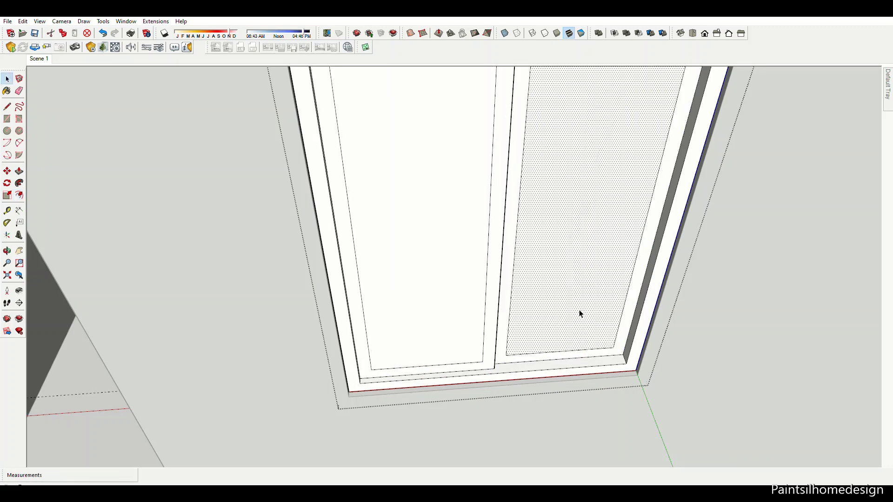
pyautogui.press('space')
pyautogui.scroll(4, 472, 349)
# Step: Draw the second pane as a rectangle from the sill up to the frame top
pyautogui.press('r')
pyautogui.click(324, 355)
pyautogui.scroll(-3, 478, 372)
pyautogui.scroll(3, 662, 66)
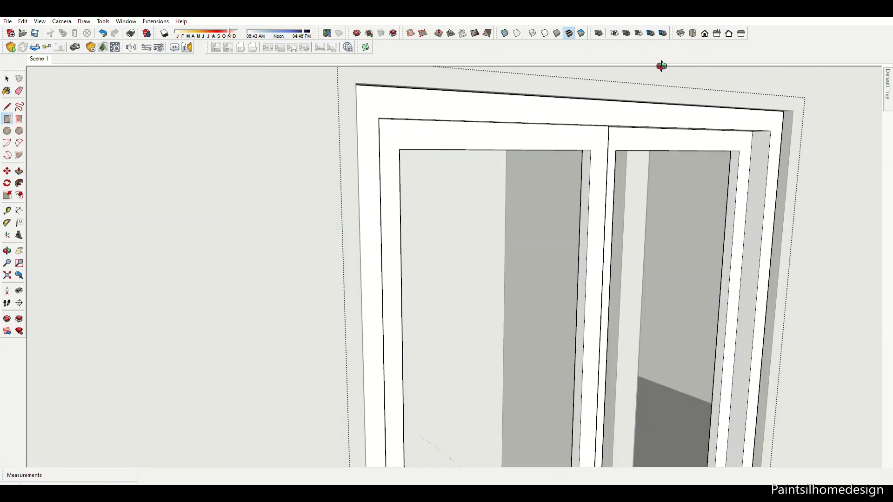
pyautogui.scroll(2, 567, 170)
pyautogui.scroll(-2, 581, 158)
pyautogui.click(598, 143)
pyautogui.scroll(2, 612, 152)
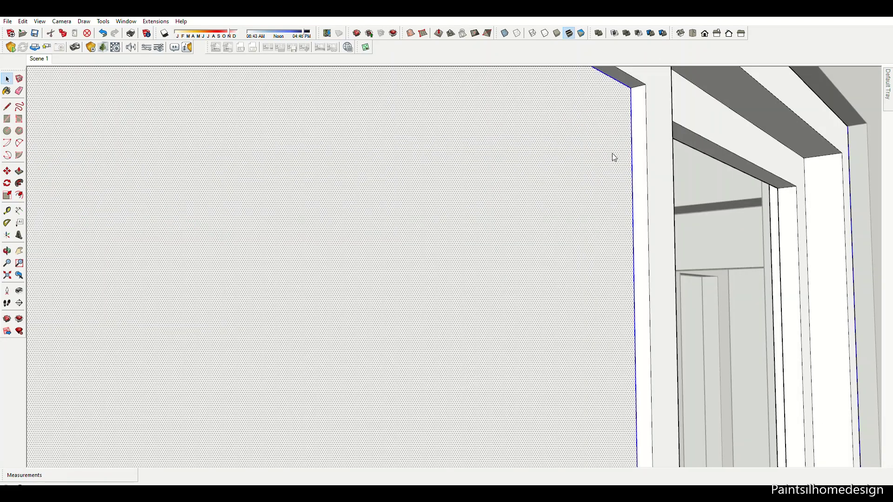
# Step: Move the second pane into position beside the first sash
pyautogui.press('m')
pyautogui.click(645, 84)
pyautogui.click(805, 185)
pyautogui.press('space')
pyautogui.scroll(-5, 805, 186)
pyautogui.scroll(3, 458, 367)
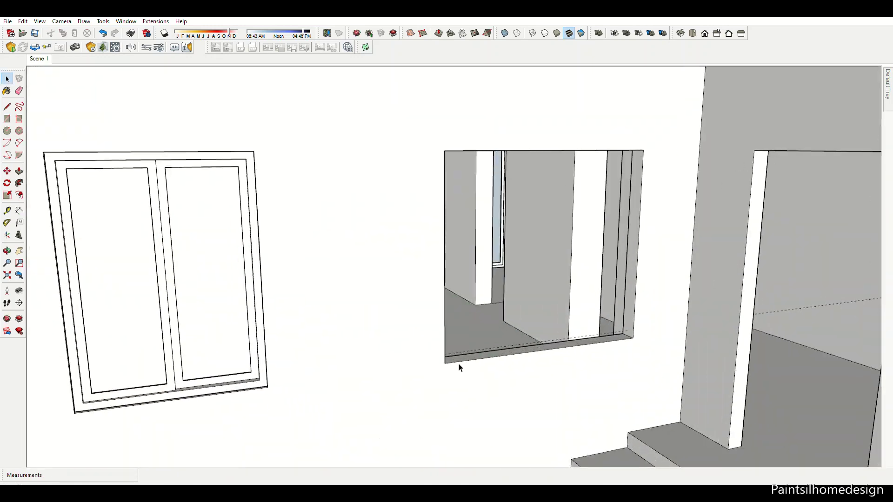
# Step: Draw a rectangle filling the wall opening, viewed from outside
pyautogui.press('r')
pyautogui.scroll(3, 474, 365)
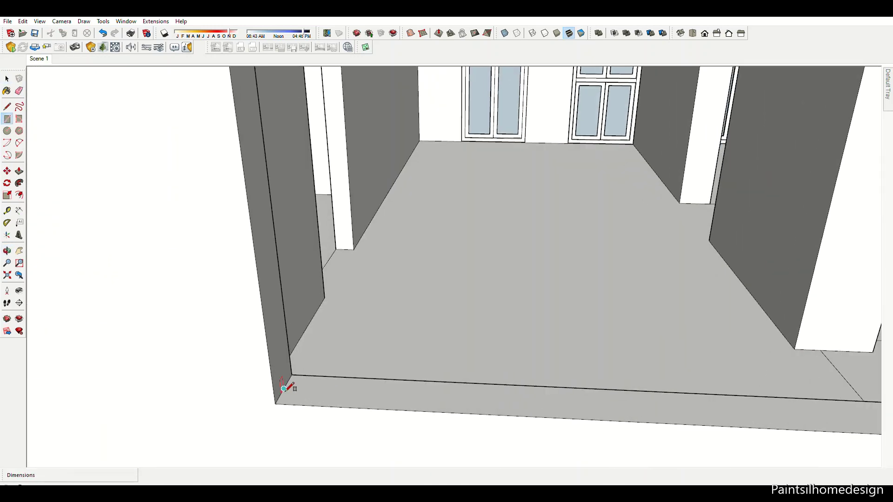
pyautogui.moveTo(289, 385); pyautogui.dragTo(695, 266, button='middle')
pyautogui.click(694, 259)
pyautogui.click(496, 337)
pyautogui.moveTo(600, 411); pyautogui.dragTo(715, 352, button='middle')
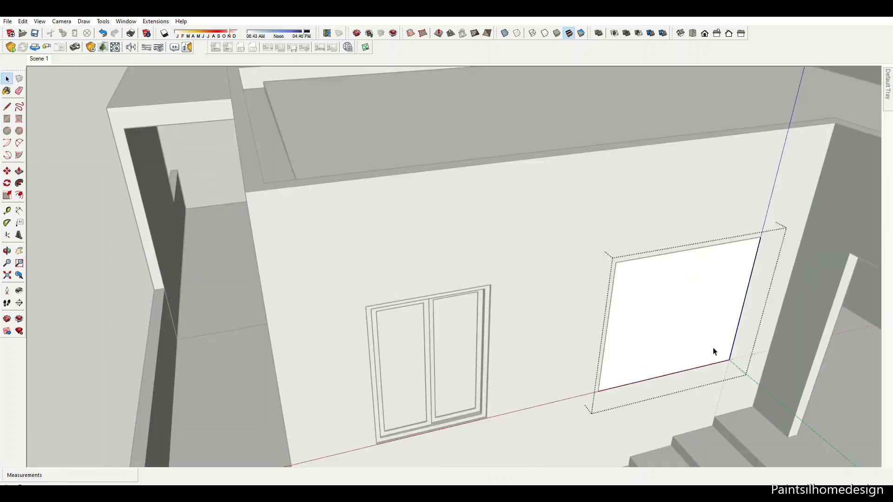
pyautogui.scroll(4, 725, 349)
# Step: Push the opening face inward and orbit close to the frame corner
pyautogui.press('p')
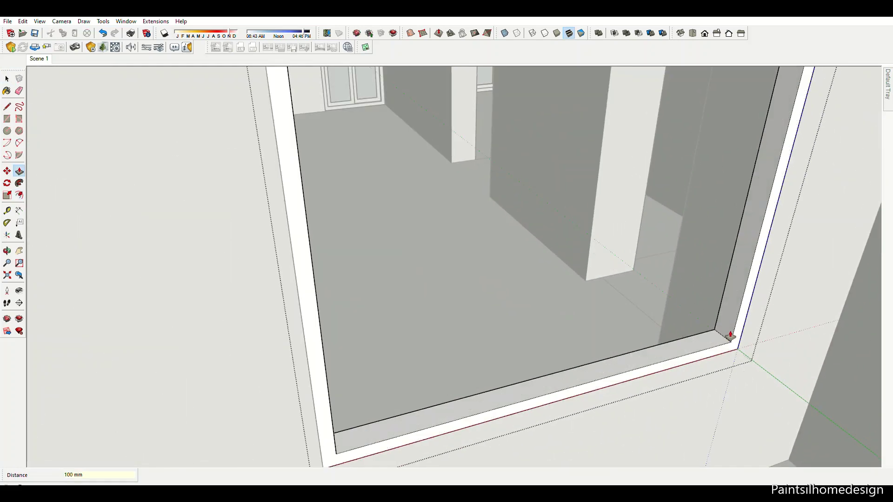
pyautogui.click(730, 335)
pyautogui.press('m')
pyautogui.press('space')
pyautogui.moveTo(738, 343); pyautogui.dragTo(594, 374, button='middle')
pyautogui.scroll(4, 398, 370)
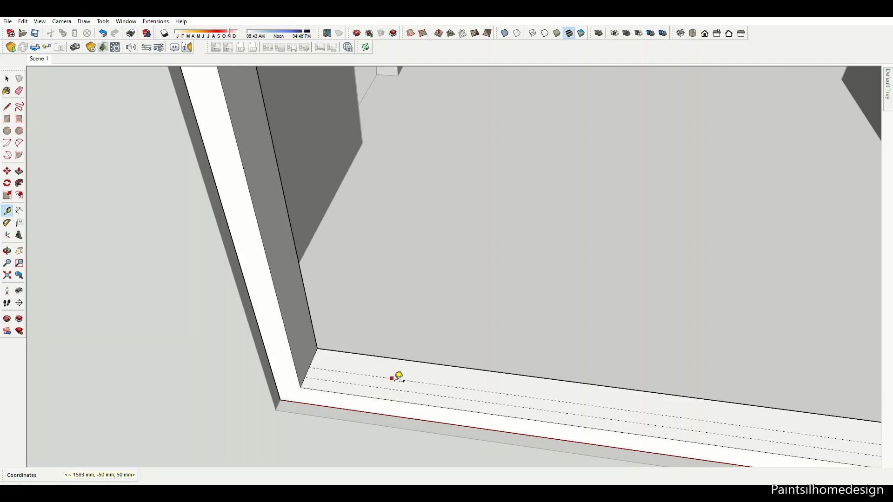
pyautogui.scroll(-5, 511, 367)
# Step: Push the sill strip down 15 mm
pyautogui.press('l')
pyautogui.scroll(5, 509, 355)
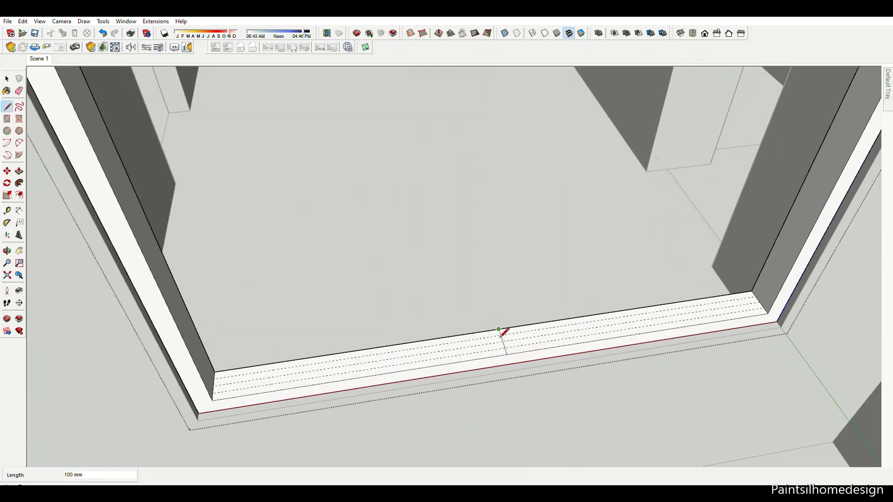
pyautogui.scroll(3, 507, 346)
pyautogui.scroll(3, 499, 326)
pyautogui.press('p')
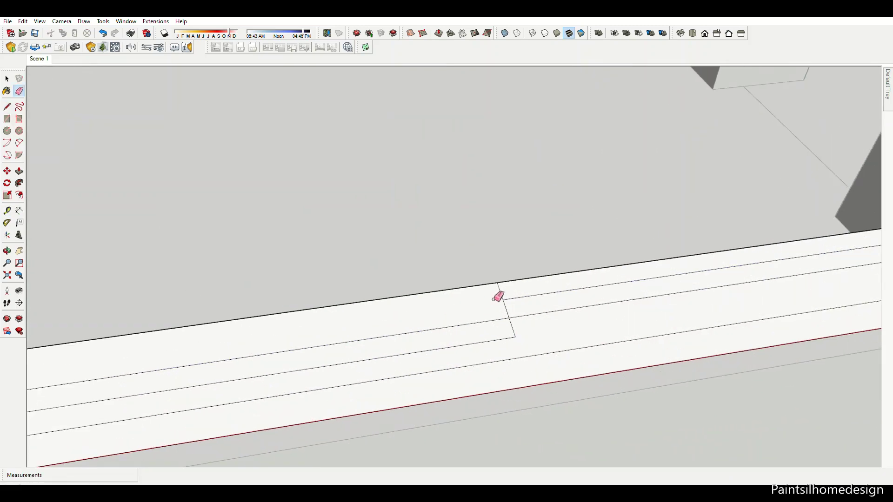
pyautogui.click(501, 297)
pyautogui.write('15')
pyautogui.press('Return')
pyautogui.scroll(-3, 555, 345)
pyautogui.scroll(-3, 618, 243)
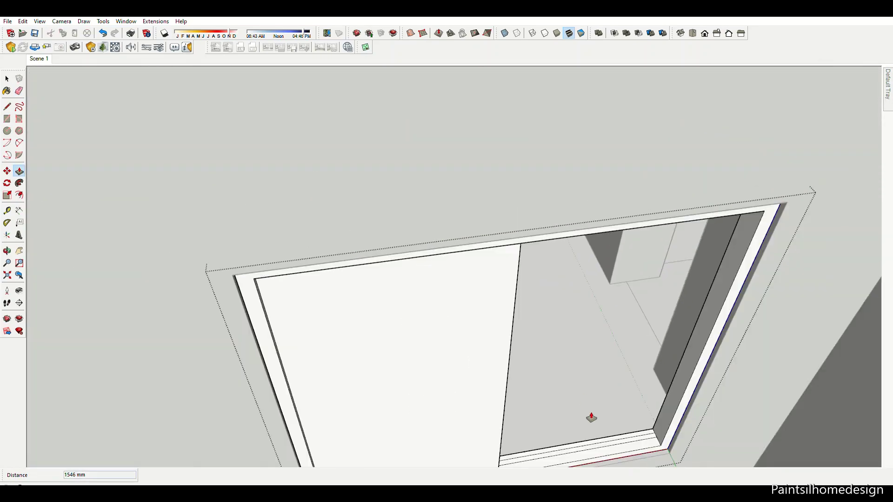
# Step: Offset the window pane outline to inset the inner pane
pyautogui.press('f')
pyautogui.click(518, 264)
pyautogui.click(490, 269)
pyautogui.scroll(-2, 553, 285)
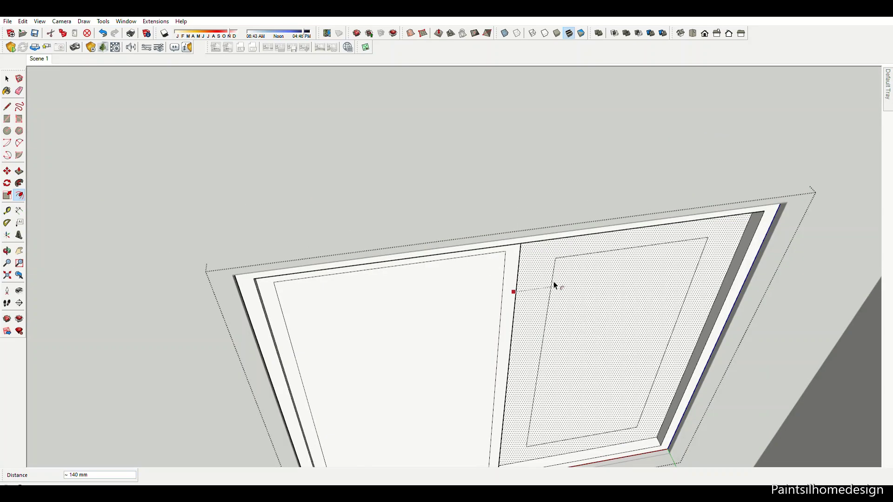
pyautogui.scroll(-3, 558, 302)
pyautogui.scroll(3, 516, 340)
pyautogui.press('p')
pyautogui.scroll(-2, 556, 418)
pyautogui.scroll(3, 556, 418)
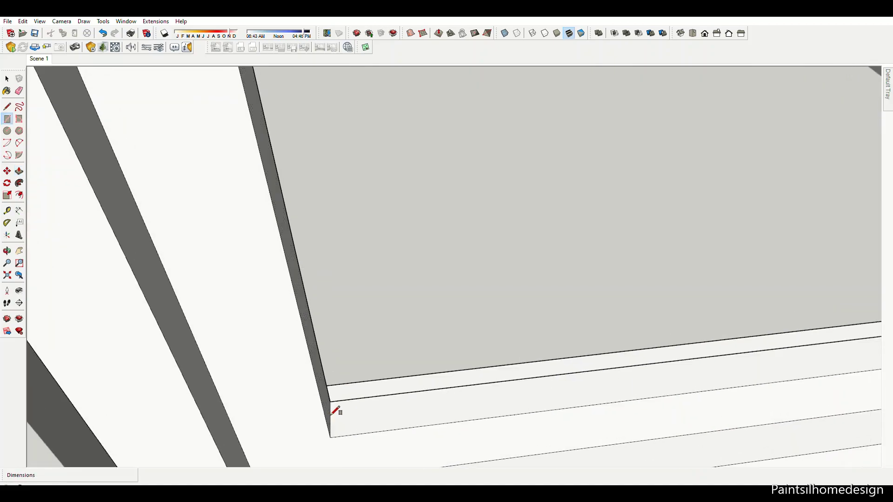
pyautogui.scroll(-3, 335, 408)
# Step: Draw a rectangle across the pane from the upper corner and fill it with grey glass
pyautogui.press('r')
pyautogui.click(484, 392)
pyautogui.scroll(4, 657, 130)
pyautogui.scroll(2, 649, 114)
pyautogui.click(650, 114)
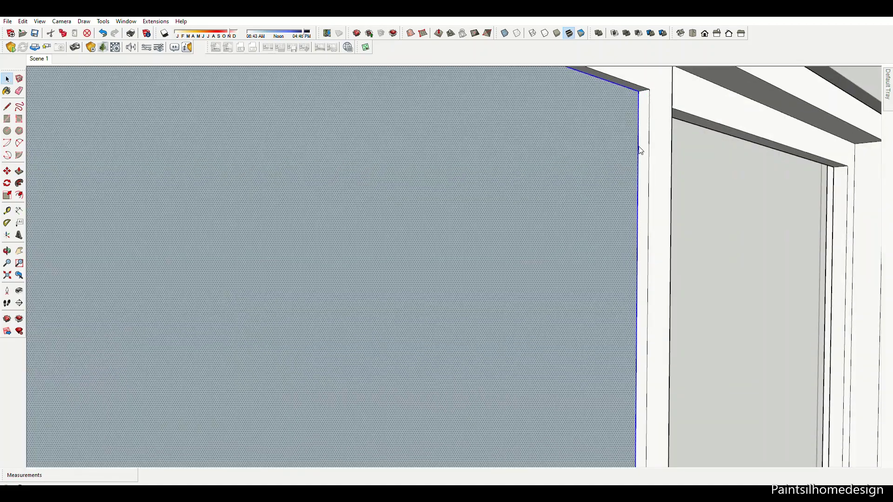
pyautogui.scroll(-3, 638, 150)
pyautogui.click(722, 200)
pyautogui.press('space')
pyautogui.scroll(-5, 606, 281)
pyautogui.click(606, 281)
# Step: Orbit around the house to the side entrance stairs
pyautogui.scroll(-5, 606, 281)
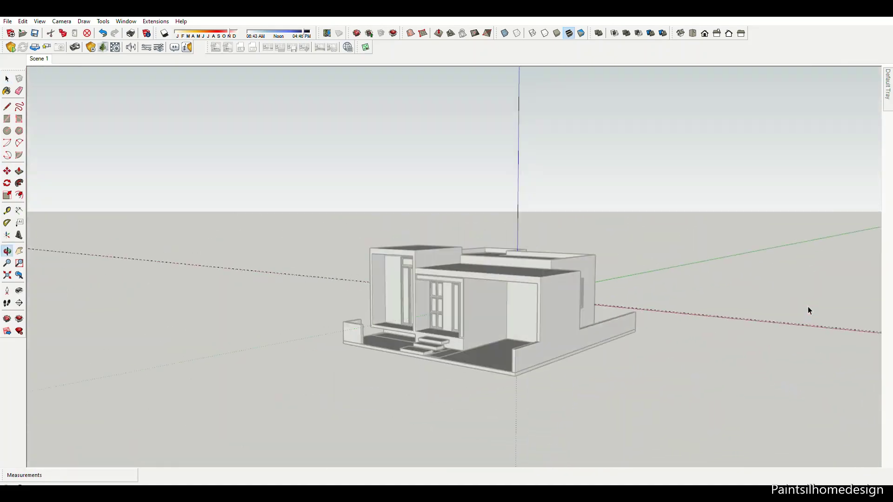
pyautogui.moveTo(808, 306); pyautogui.dragTo(662, 340, button='middle')
pyautogui.scroll(5, 694, 282)
pyautogui.press('e')
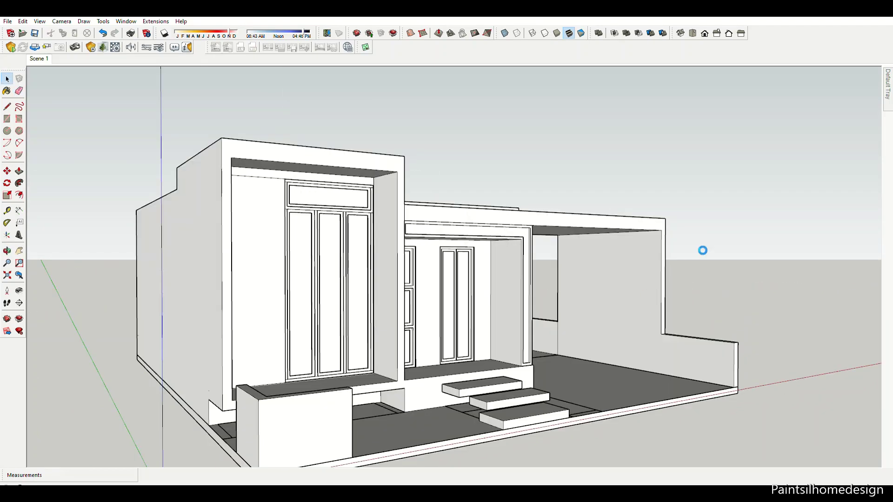
pyautogui.scroll(-5, 801, 132)
pyautogui.moveTo(604, 232); pyautogui.dragTo(444, 261, button='middle')
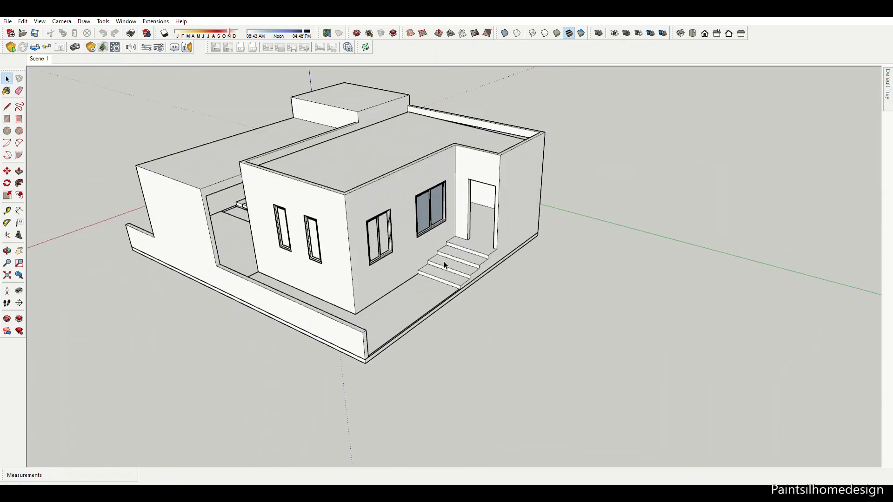
pyautogui.scroll(10, 459, 202)
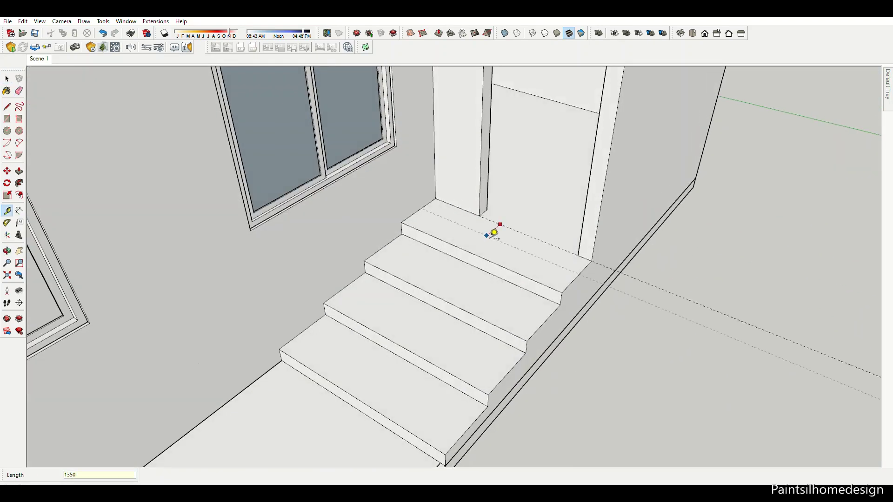
pyautogui.scroll(-5, 496, 234)
pyautogui.scroll(3, 518, 253)
pyautogui.scroll(3, 496, 249)
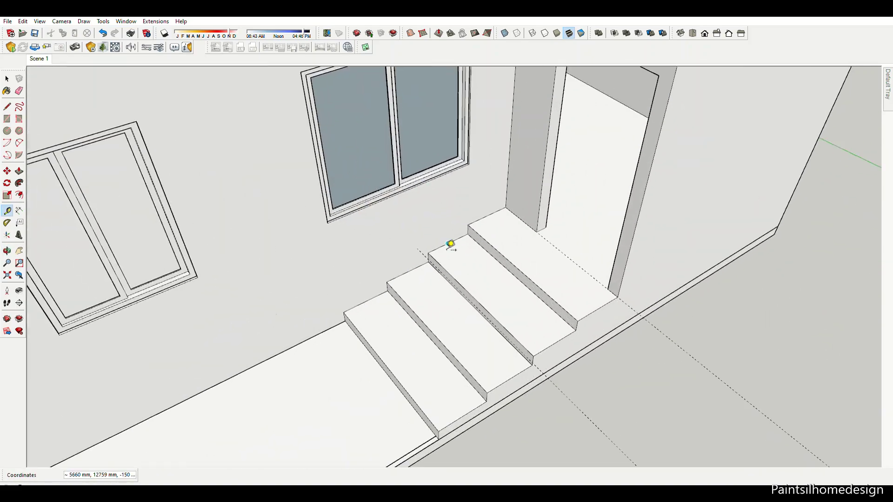
pyautogui.scroll(3, 451, 243)
pyautogui.scroll(1, 553, 227)
pyautogui.scroll(-2, 558, 218)
pyautogui.scroll(1, 552, 205)
# Step: Work on the entrance steps with Push/Pull, then return to selection
pyautogui.press('p')
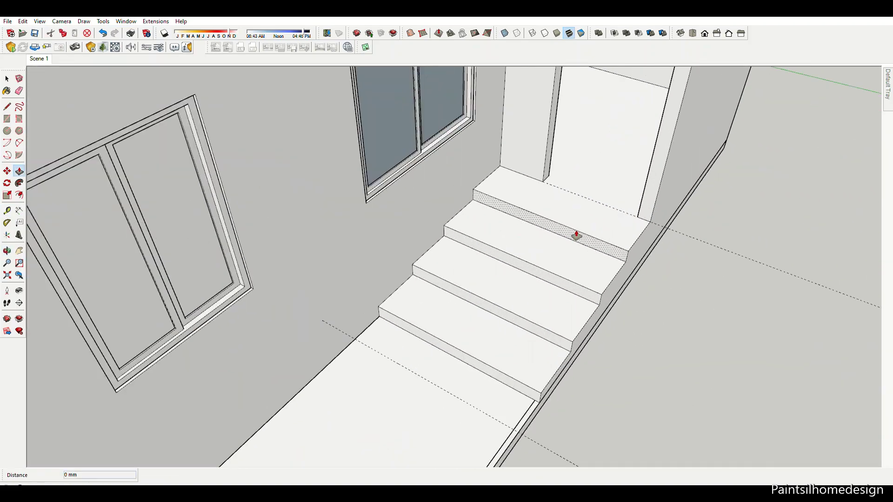
pyautogui.scroll(-5, 564, 328)
pyautogui.scroll(5, 563, 318)
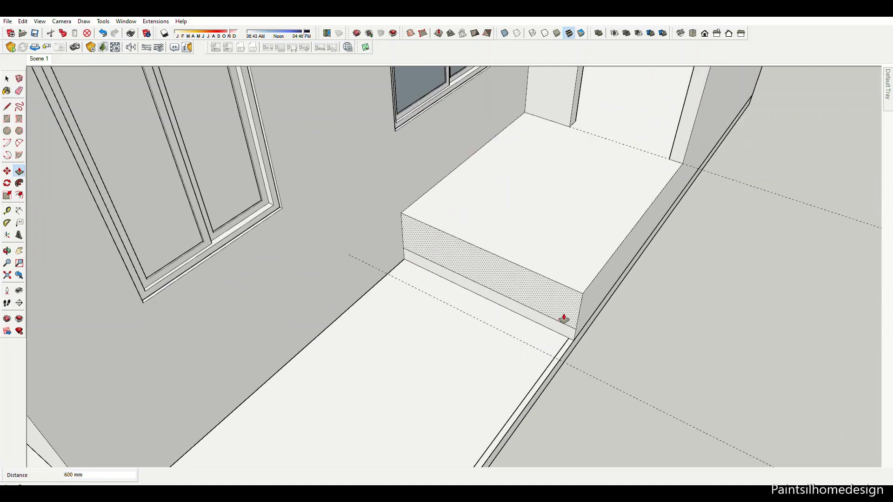
pyautogui.scroll(-5, 544, 293)
pyautogui.scroll(5, 534, 292)
pyautogui.press('space')
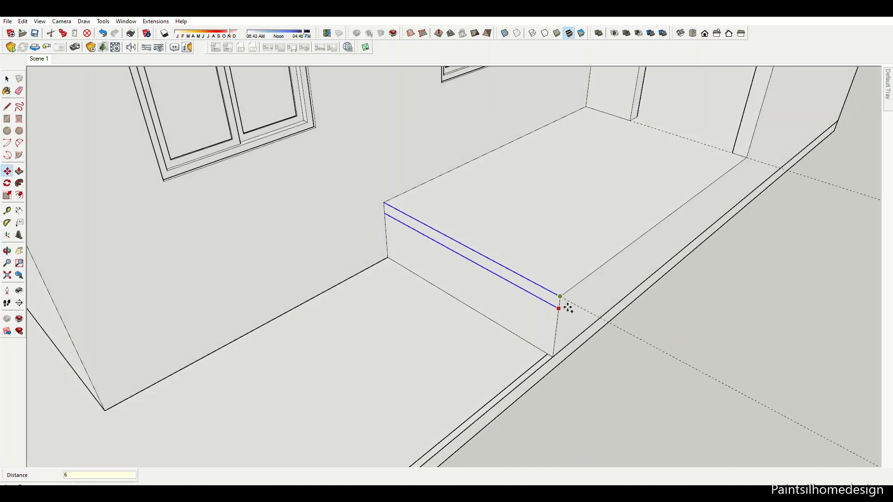
pyautogui.scroll(2, 521, 328)
pyautogui.press('space')
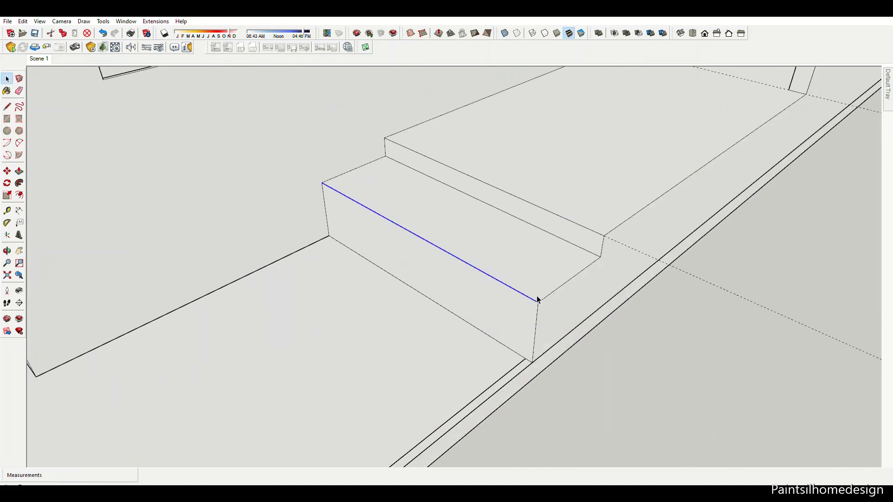
pyautogui.scroll(-5, 549, 312)
pyautogui.scroll(5, 539, 325)
pyautogui.press('space')
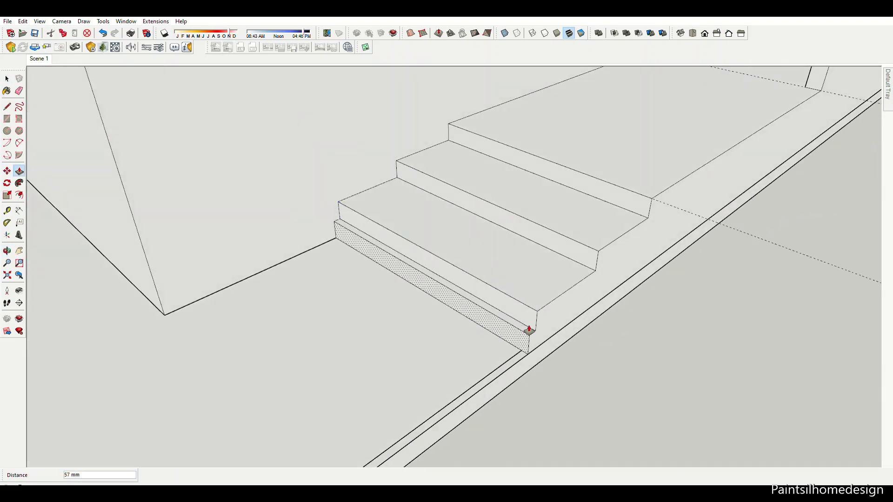
# Step: Orbit to look down at the window wall and pick the Eraser
pyautogui.scroll(-5, 528, 330)
pyautogui.moveTo(684, 295); pyautogui.dragTo(640, 231, button='middle')
pyautogui.press('e')
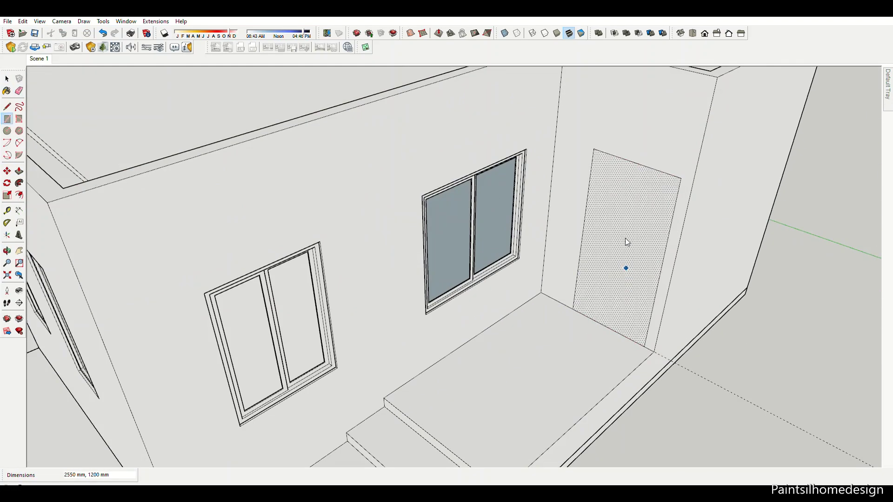
pyautogui.scroll(-5, 651, 303)
# Step: Orbit close to the door sill and start a line on its inner edge
pyautogui.press('space')
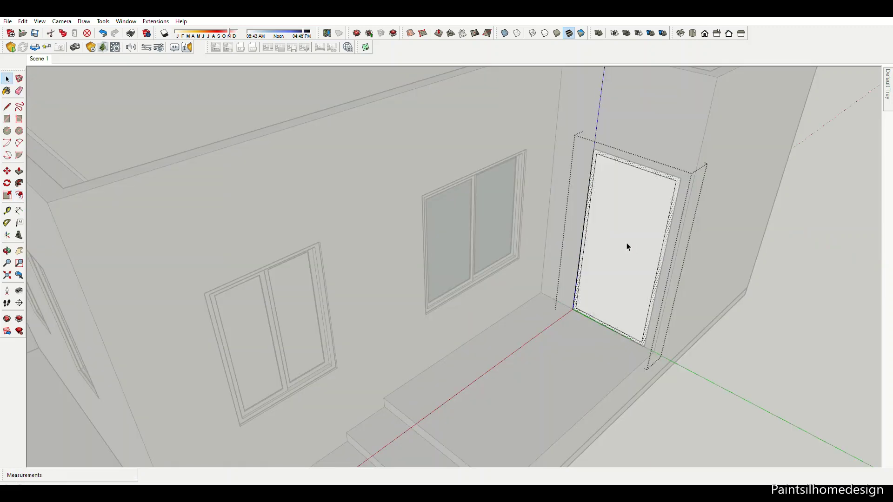
pyautogui.scroll(5, 605, 265)
pyautogui.scroll(3, 595, 277)
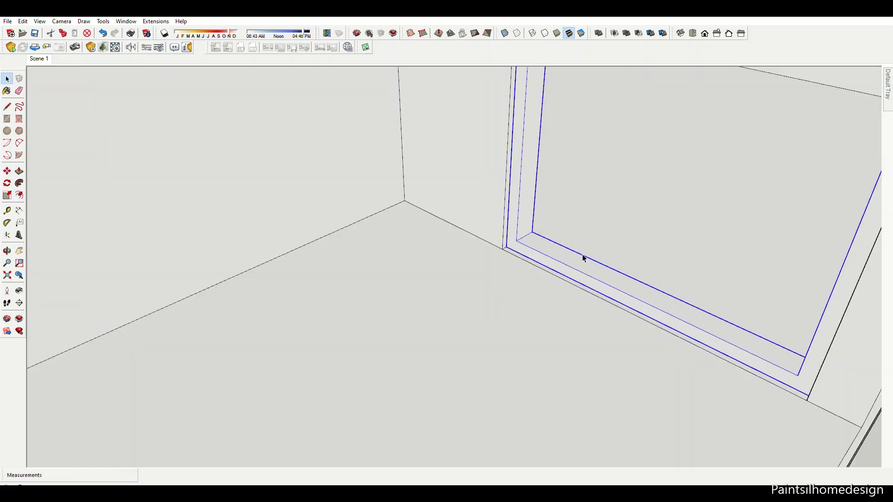
pyautogui.moveTo(584, 257); pyautogui.dragTo(498, 239, button='middle')
pyautogui.press('l')
pyautogui.moveTo(653, 355)
pyautogui.mouseDown(button='middle')
pyautogui.moveTo(667, 353)
pyautogui.moveTo(687, 374)
pyautogui.mouseUp(button='middle')
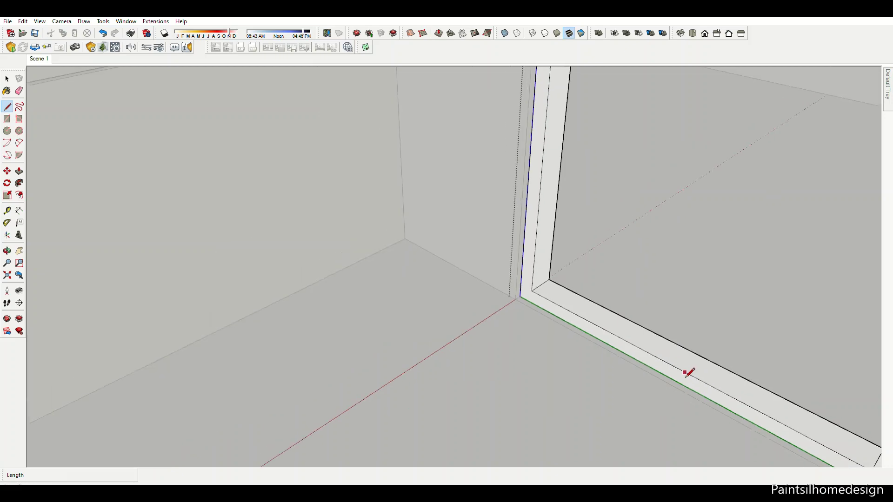
pyautogui.click(671, 366)
# Step: Draw a rectangle along the door sill
pyautogui.scroll(2, 675, 358)
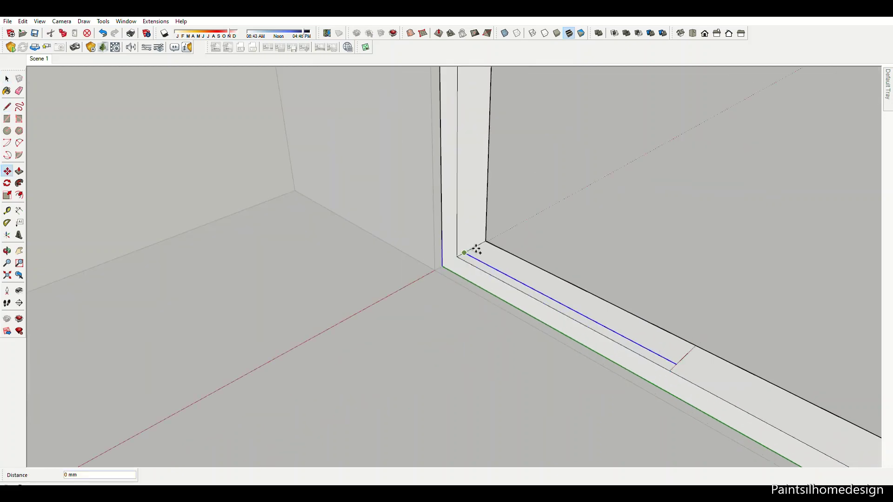
pyautogui.scroll(-3, 632, 273)
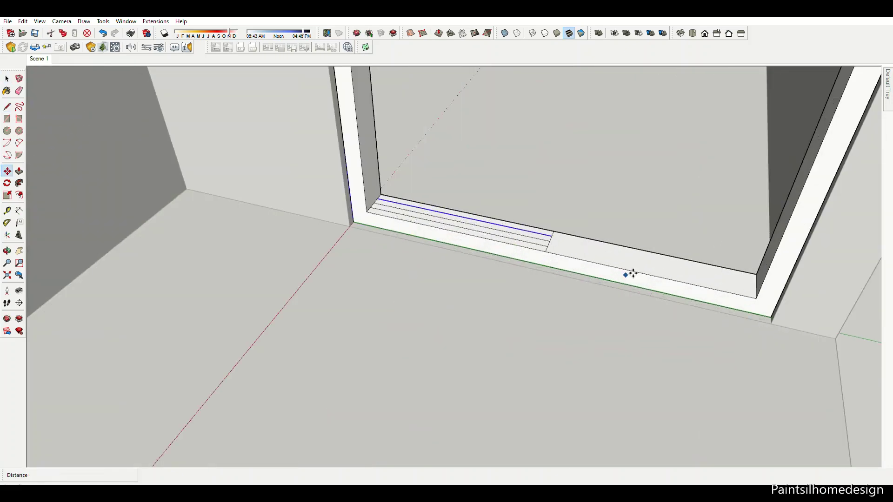
pyautogui.scroll(2, 568, 239)
pyautogui.press('r')
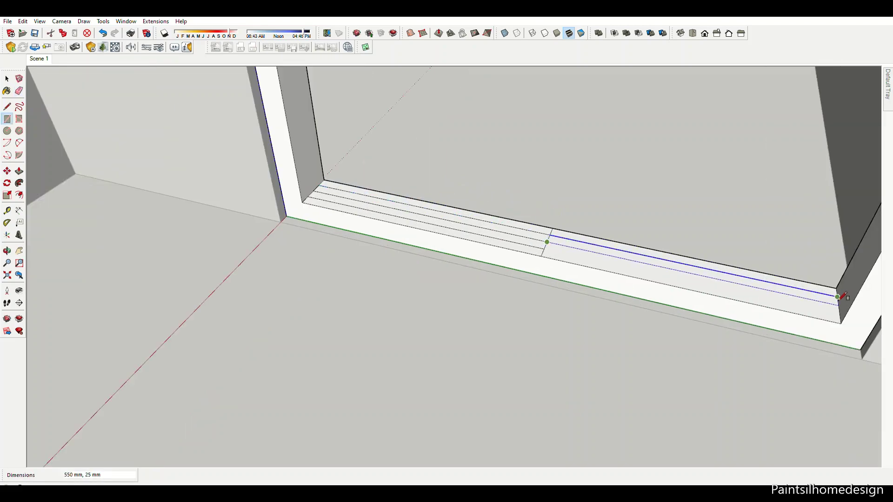
pyautogui.click(837, 297)
pyautogui.scroll(1, 556, 239)
# Step: Offset an inset outline on the left door panel and give both door panels a glass finish
pyautogui.press('e')
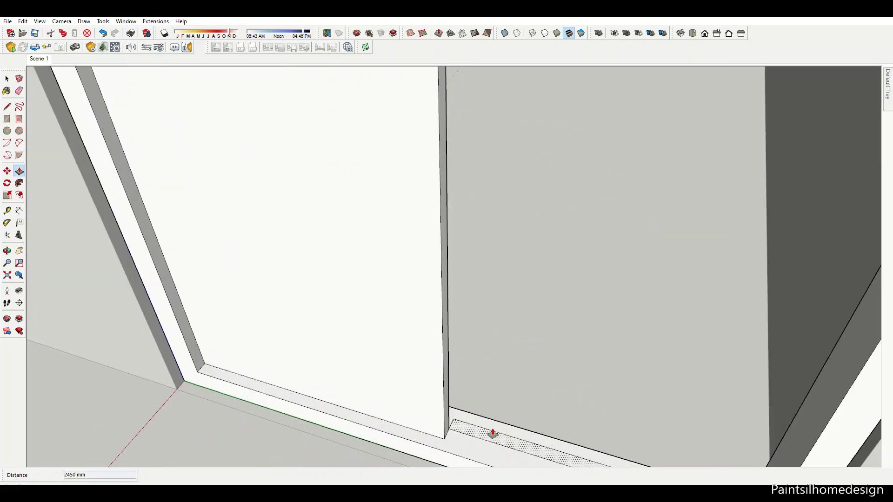
pyautogui.press('f')
pyautogui.click(423, 325)
pyautogui.click(531, 323)
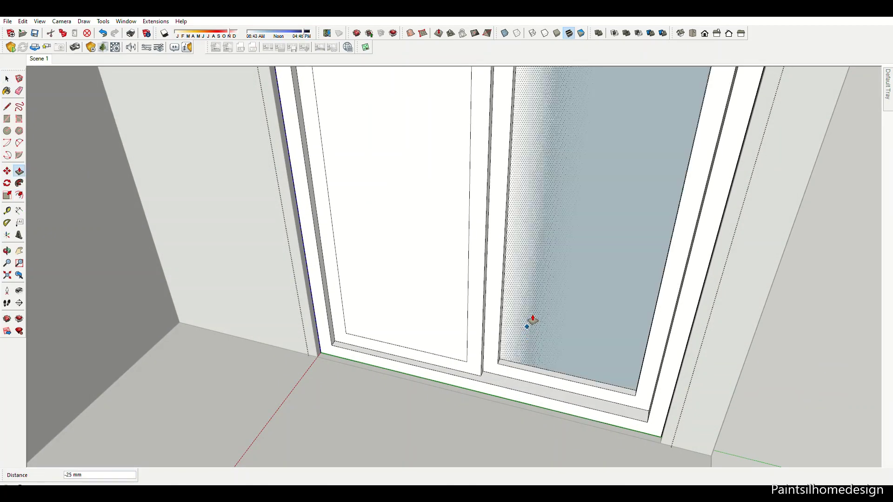
pyautogui.click(394, 331)
pyautogui.scroll(3, 332, 331)
pyautogui.scroll(-3, 342, 361)
# Step: Select the left door panel face and begin moving it, then cancel the move
pyautogui.moveTo(345, 361); pyautogui.dragTo(395, 293, button='middle')
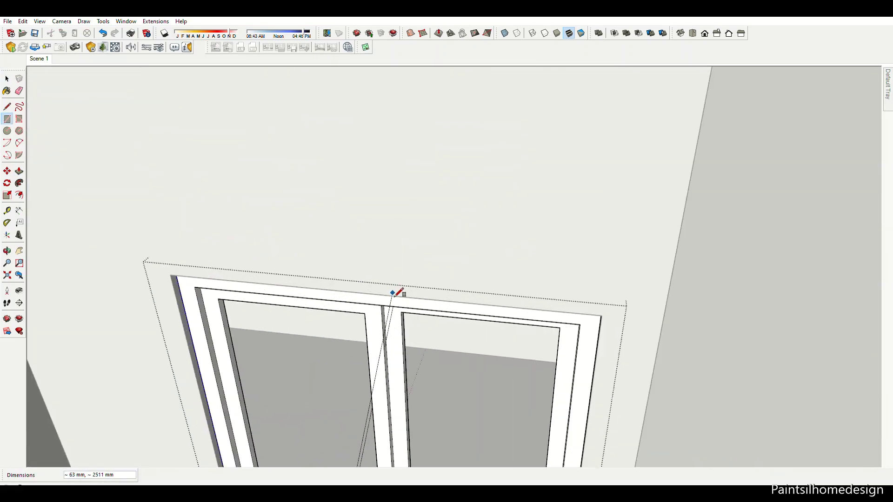
pyautogui.scroll(5, 524, 213)
pyautogui.press('space')
pyautogui.click(512, 305)
pyautogui.press('m')
pyautogui.click(539, 205)
pyautogui.press('Escape')
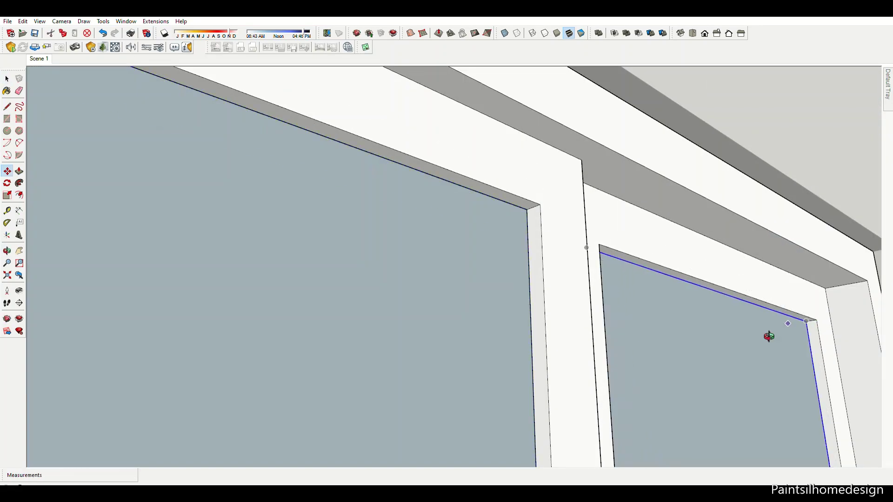
pyautogui.scroll(-5, 528, 243)
pyautogui.scroll(-5, 503, 247)
pyautogui.moveTo(503, 247)
pyautogui.mouseDown(button='middle')
pyautogui.moveTo(365, 302)
pyautogui.moveTo(448, 293)
pyautogui.mouseUp(button='middle')
pyautogui.scroll(10, 533, 269)
# Step: Push/Pull the low front wall face down toward its base
pyautogui.press('p')
pyautogui.click(486, 225)
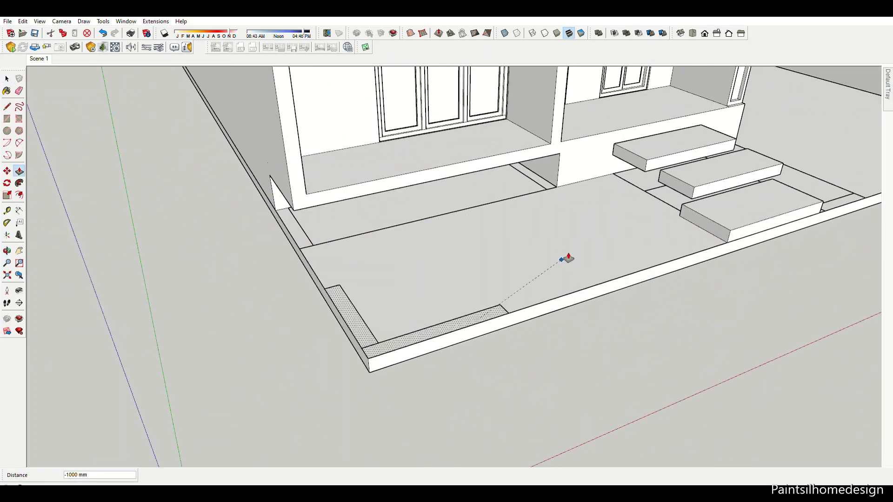
pyautogui.scroll(-10, 567, 259)
pyautogui.scroll(10, 669, 171)
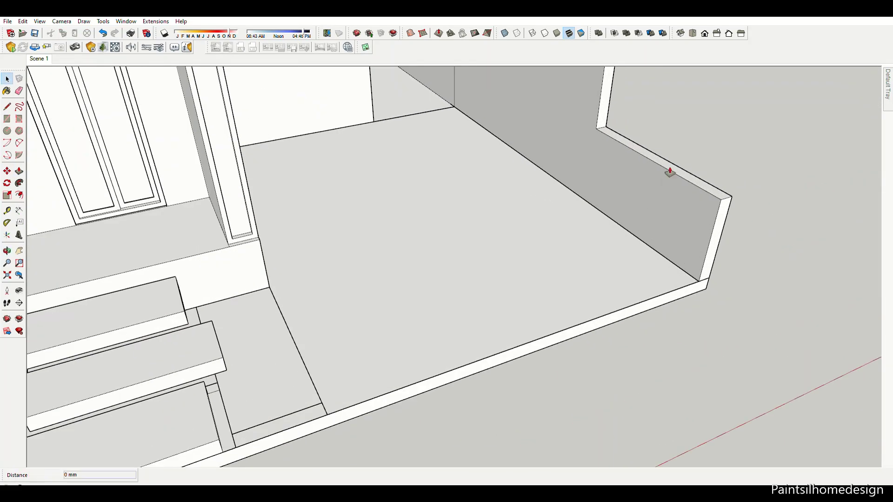
pyautogui.write('100')
pyautogui.press('Return')
pyautogui.scroll(-5, 617, 233)
pyautogui.scroll(-3, 243, 135)
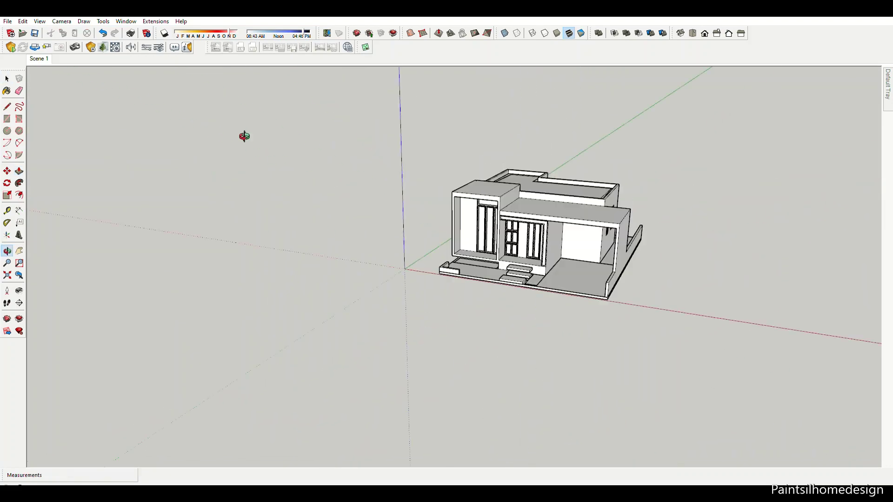
pyautogui.scroll(10, 493, 177)
pyautogui.scroll(-5, 494, 177)
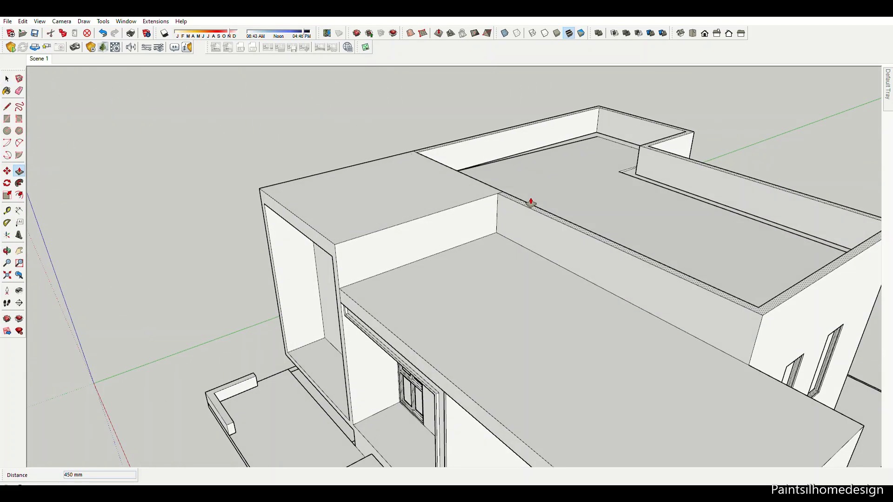
# Step: Measure with the Tape tool and erase the stray edge at the parapet corner
pyautogui.press('t')
pyautogui.scroll(-1, 497, 228)
pyautogui.press('e')
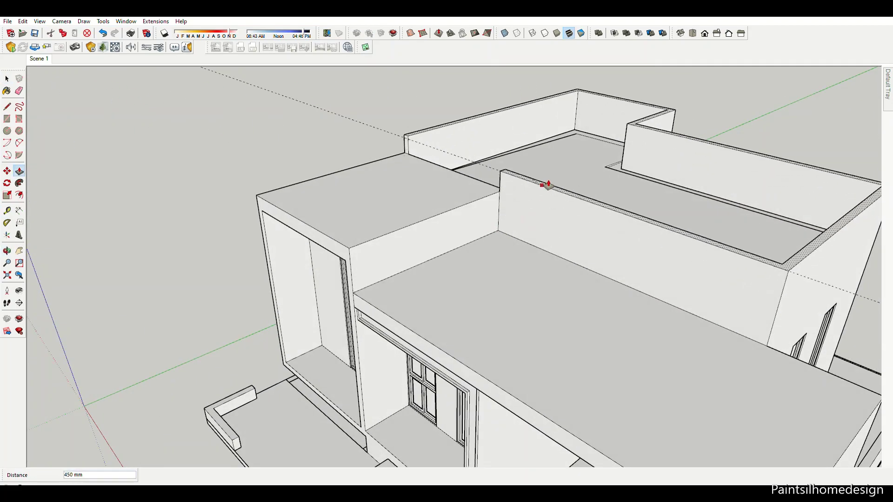
pyautogui.scroll(3, 544, 185)
pyautogui.scroll(3, 504, 145)
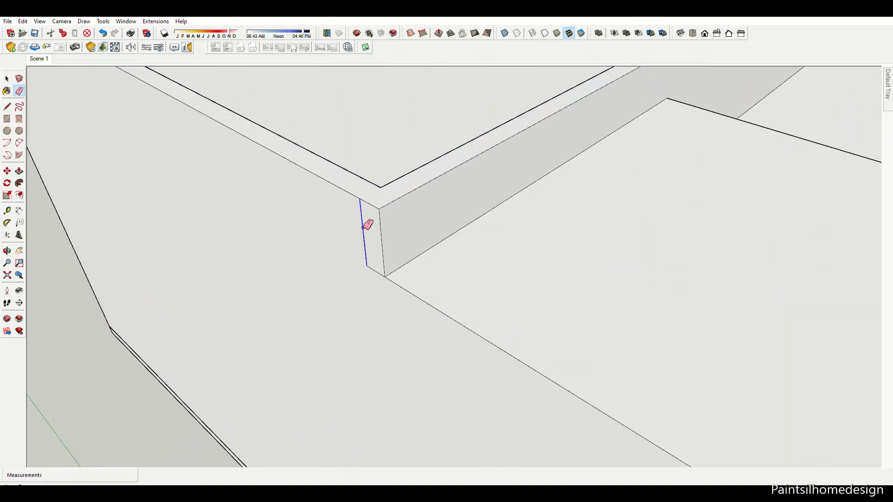
pyautogui.scroll(-10, 372, 195)
pyautogui.scroll(-3, 498, 278)
pyautogui.press('space')
pyautogui.scroll(10, 442, 234)
# Step: Orbit to face the parapet corner, then out around the whole house
pyautogui.moveTo(443, 230); pyautogui.dragTo(478, 166, button='middle')
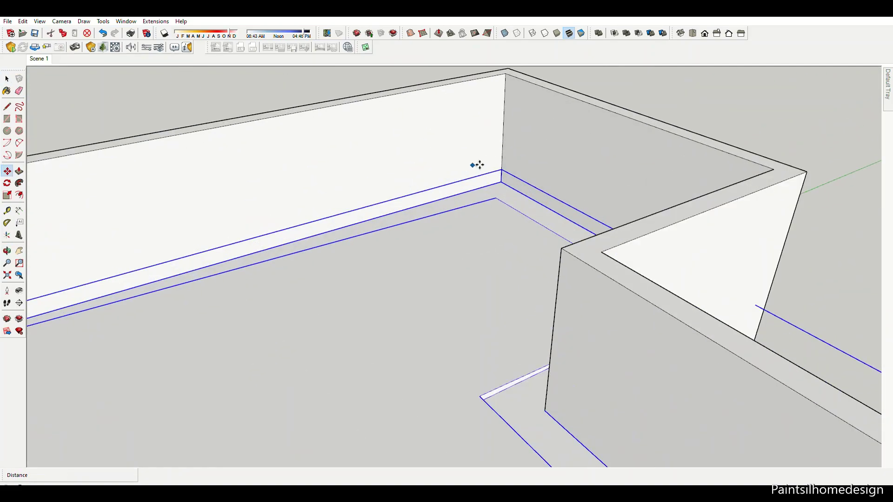
pyautogui.scroll(-3, 462, 213)
pyautogui.scroll(3, 401, 144)
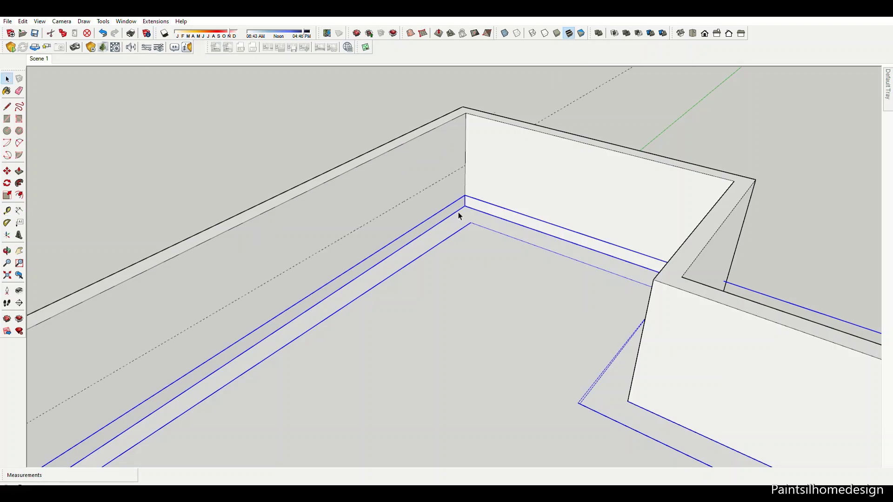
pyautogui.scroll(-2, 458, 215)
pyautogui.scroll(-6, 470, 154)
pyautogui.moveTo(408, 245)
pyautogui.mouseDown(button='middle')
pyautogui.moveTo(567, 198)
pyautogui.moveTo(608, 343)
pyautogui.moveTo(538, 329)
pyautogui.moveTo(581, 313)
pyautogui.mouseUp(button='middle')
pyautogui.scroll(-3, 567, 198)
# Step: From a low view of the planter and steps, undo the base-strip push/pull
pyautogui.press('space')
pyautogui.scroll(5, 604, 250)
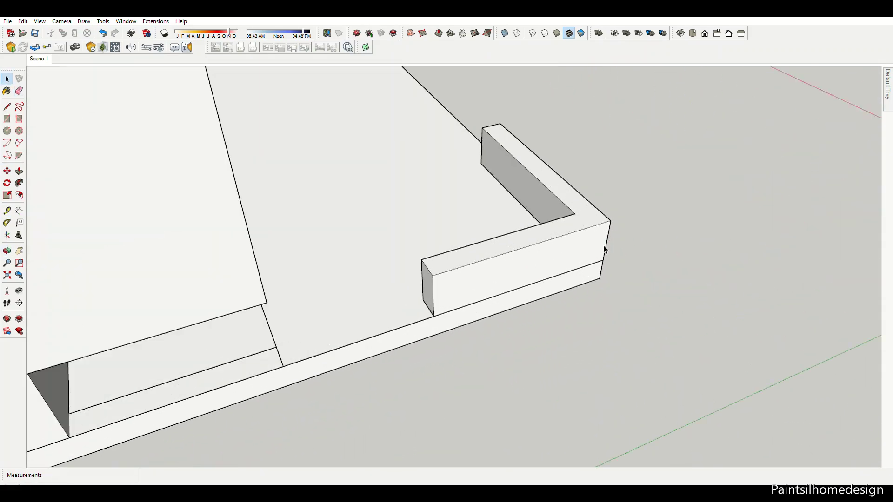
pyautogui.scroll(-3, 591, 283)
pyautogui.scroll(-3, 739, 211)
pyautogui.scroll(3, 721, 215)
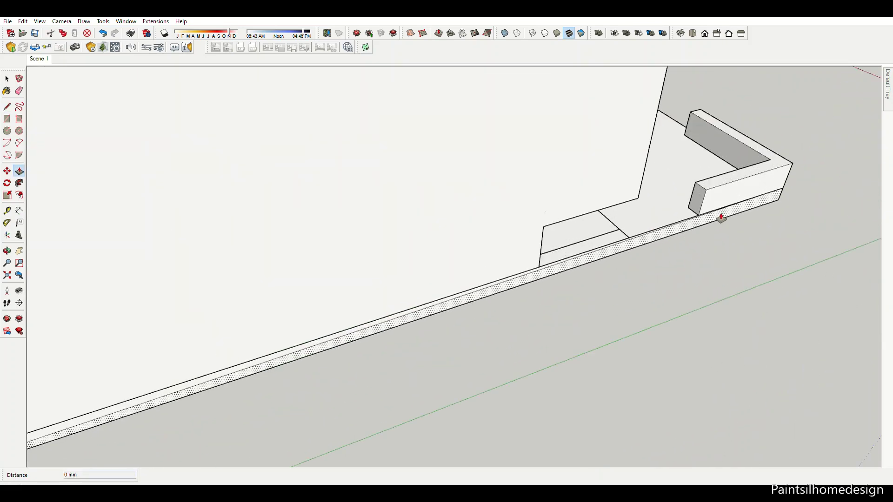
pyautogui.scroll(-3, 712, 373)
pyautogui.scroll(5, 712, 372)
pyautogui.moveTo(655, 249)
pyautogui.mouseDown(button='middle')
pyautogui.moveTo(538, 215)
pyautogui.moveTo(299, 264)
pyautogui.moveTo(444, 282)
pyautogui.mouseUp(button='middle')
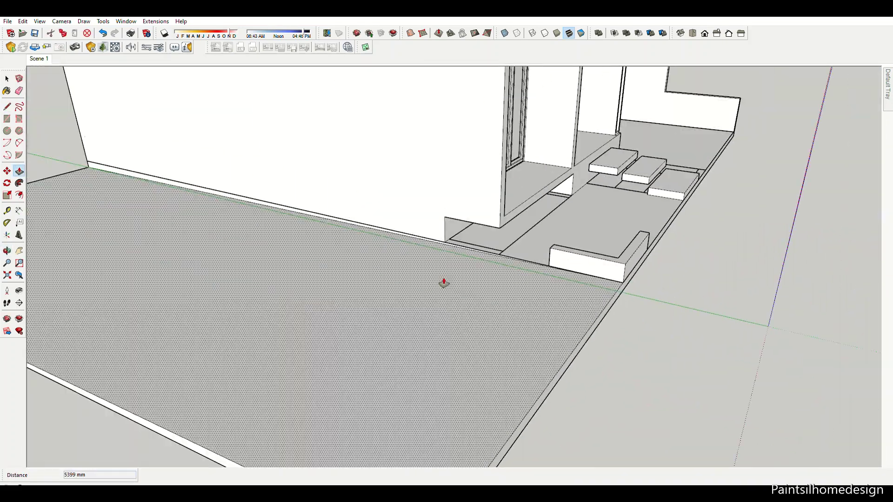
pyautogui.hotkey('ctrl', 'z')
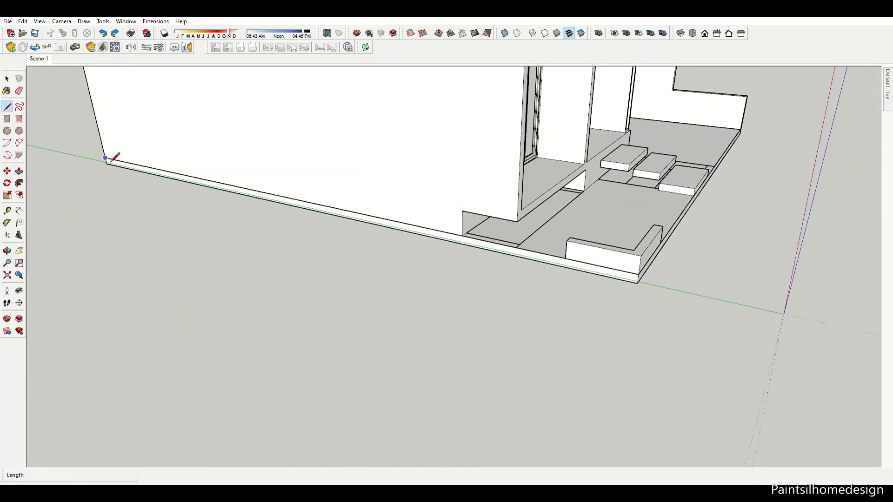
pyautogui.scroll(-5, 644, 270)
# Step: View the whole house and slab, and start a line at the planter corner
pyautogui.press('p')
pyautogui.moveTo(399, 398)
pyautogui.mouseDown(button='middle')
pyautogui.moveTo(438, 291)
pyautogui.moveTo(193, 361)
pyautogui.mouseUp(button='middle')
pyautogui.scroll(5, 199, 195)
pyautogui.press('l')
pyautogui.click(193, 208)
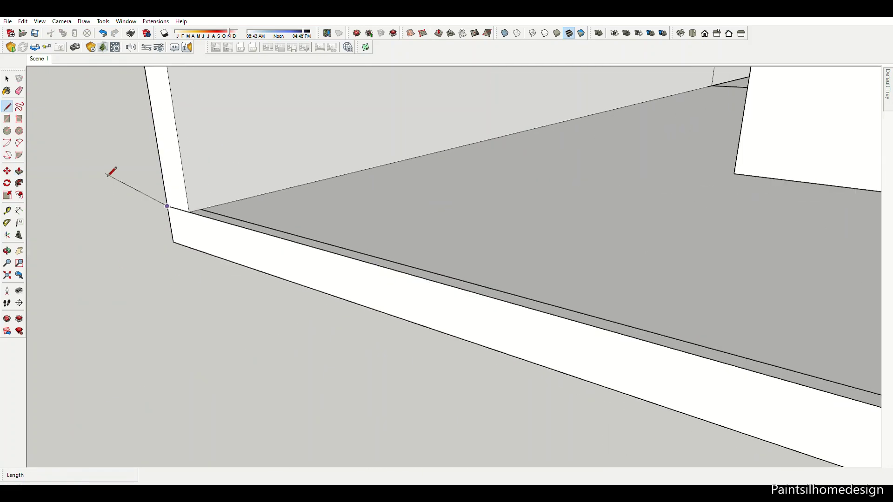
pyautogui.scroll(-4, 524, 300)
# Step: Orbit and pan along the plot edge to view the planter corner and whole house
pyautogui.scroll(-5, 638, 305)
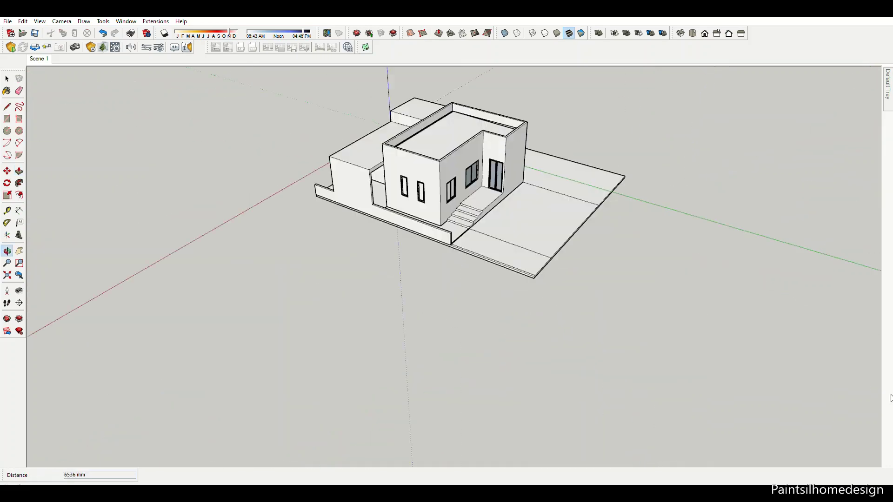
pyautogui.scroll(3, 574, 289)
pyautogui.moveTo(573, 289); pyautogui.dragTo(414, 223, button='middle')
pyautogui.scroll(4, 350, 252)
pyautogui.press('l')
pyautogui.scroll(-5, 350, 252)
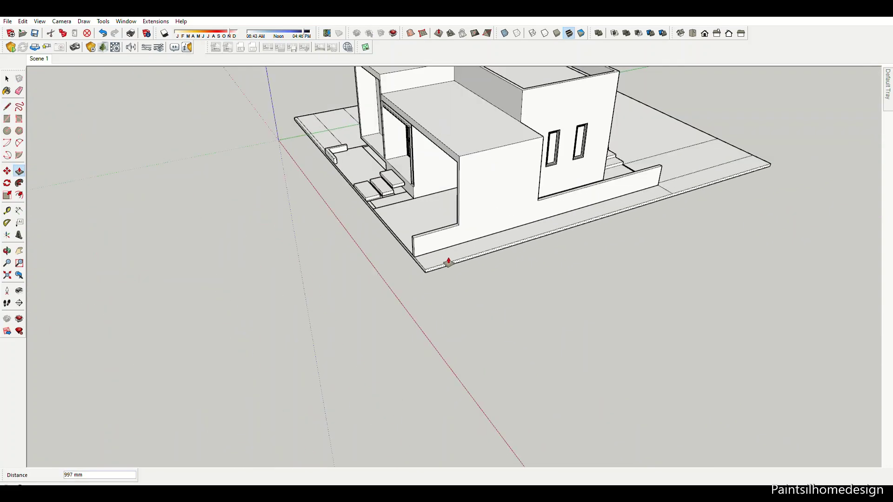
pyautogui.moveTo(448, 259); pyautogui.dragTo(428, 215, button='middle')
pyautogui.scroll(2, 378, 213)
pyautogui.press('p')
pyautogui.moveTo(169, 100); pyautogui.dragTo(499, 272, button='middle')
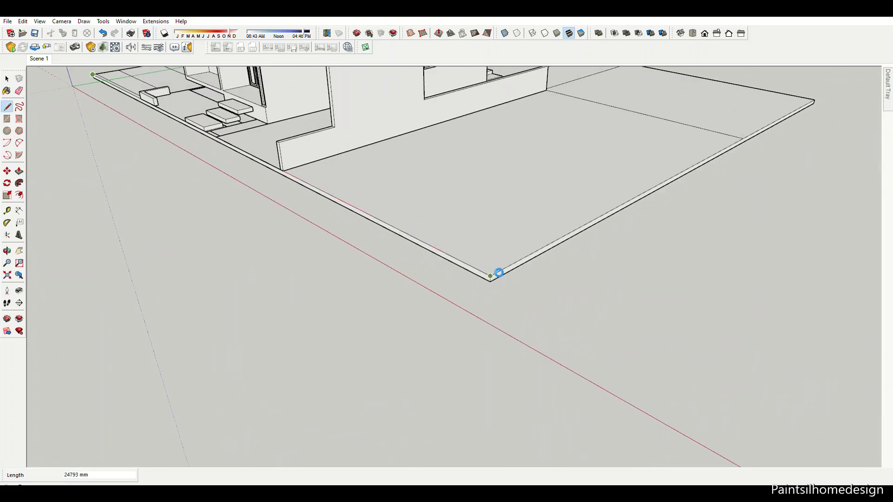
pyautogui.scroll(-5, 488, 273)
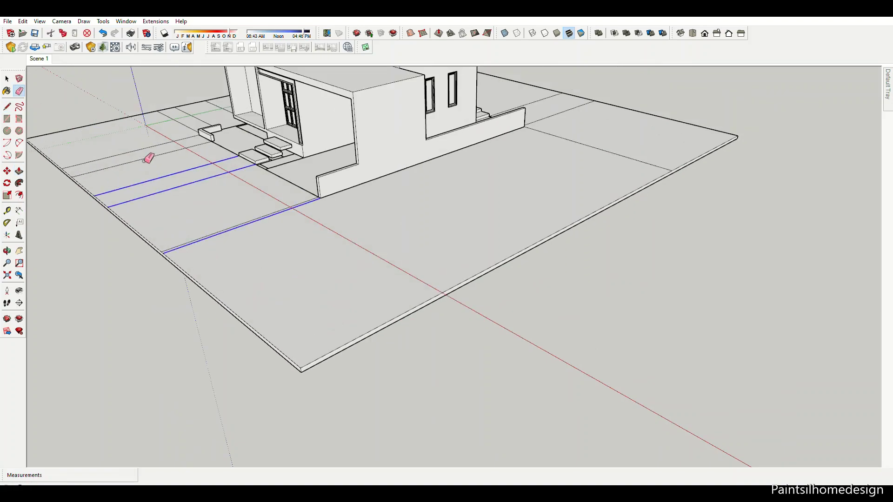
pyautogui.moveTo(150, 154); pyautogui.dragTo(657, 194, button='middle')
pyautogui.scroll(-3, 598, 301)
pyautogui.scroll(3, 263, 260)
# Step: Extrude the planter's end face into a long bar
pyautogui.press('e')
pyautogui.scroll(5, 572, 209)
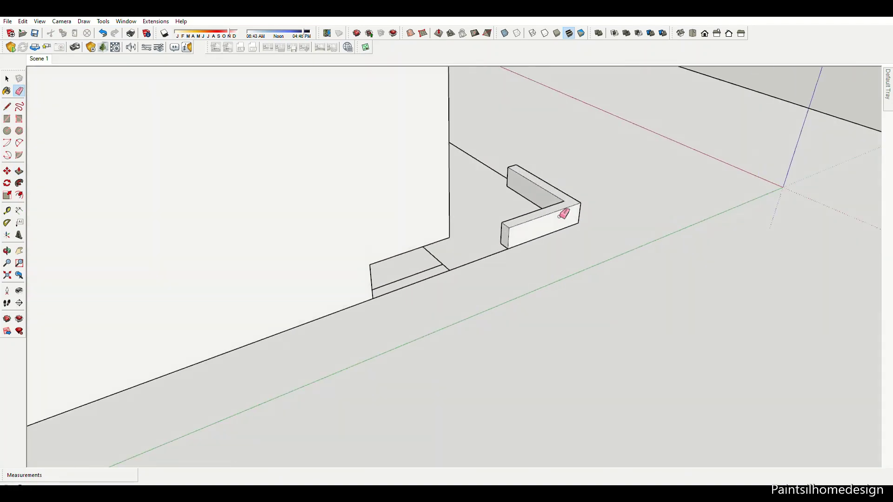
pyautogui.press('m')
pyautogui.scroll(2, 599, 193)
pyautogui.scroll(2, 602, 192)
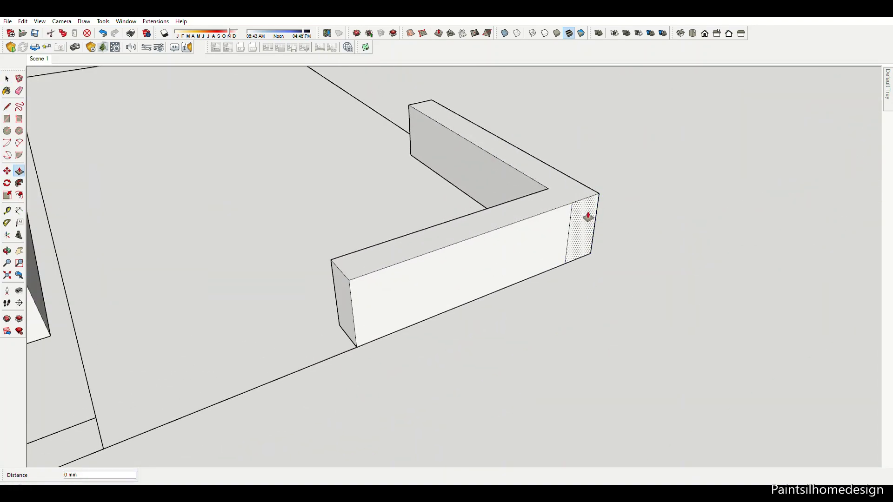
pyautogui.click(588, 217)
pyautogui.scroll(-3, 588, 217)
# Step: Raise the bar into a tall wall panel and measure from its edge
pyautogui.press('l')
pyautogui.scroll(2, 653, 298)
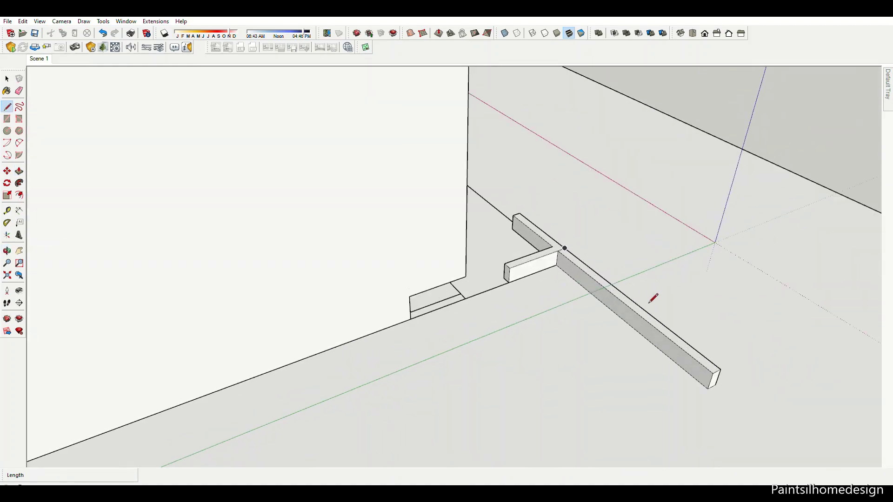
pyautogui.click(649, 225)
pyautogui.scroll(2, 614, 243)
pyautogui.press('t')
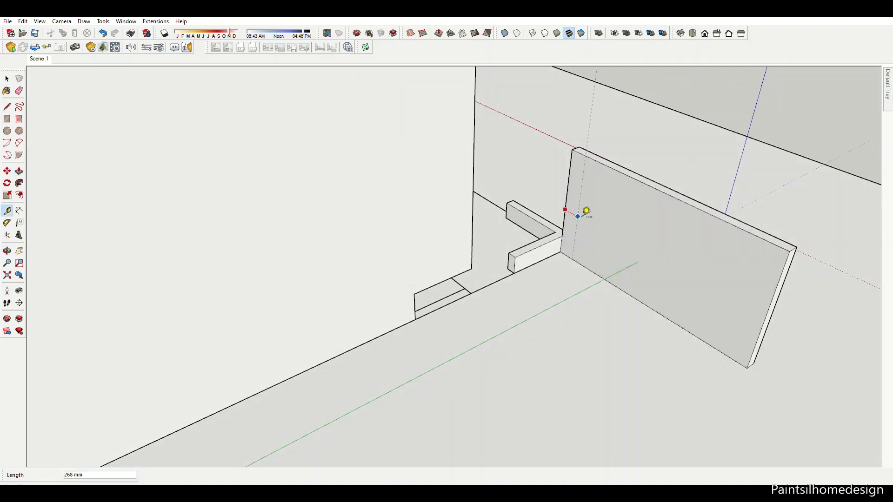
pyautogui.scroll(-1, 628, 223)
pyautogui.click(681, 235)
pyautogui.press('p')
pyautogui.moveTo(695, 238); pyautogui.dragTo(731, 272, button='middle')
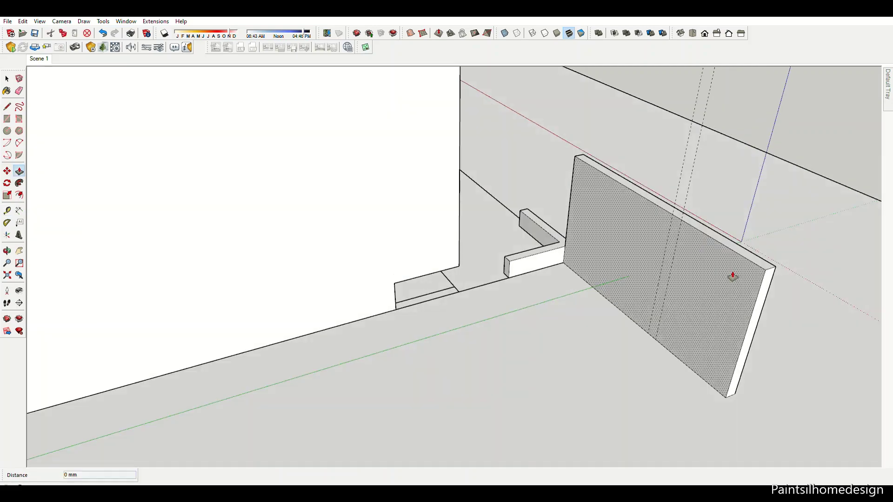
pyautogui.scroll(-5, 680, 210)
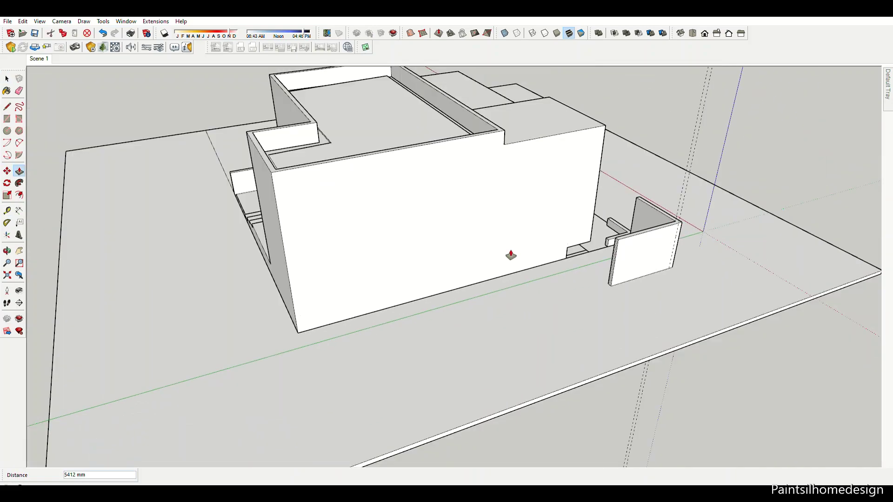
pyautogui.scroll(3, 743, 233)
pyautogui.scroll(3, 667, 221)
# Step: Clean up stray edges on the new wall panel with the Eraser
pyautogui.press('e')
pyautogui.press('p')
pyautogui.scroll(2, 660, 205)
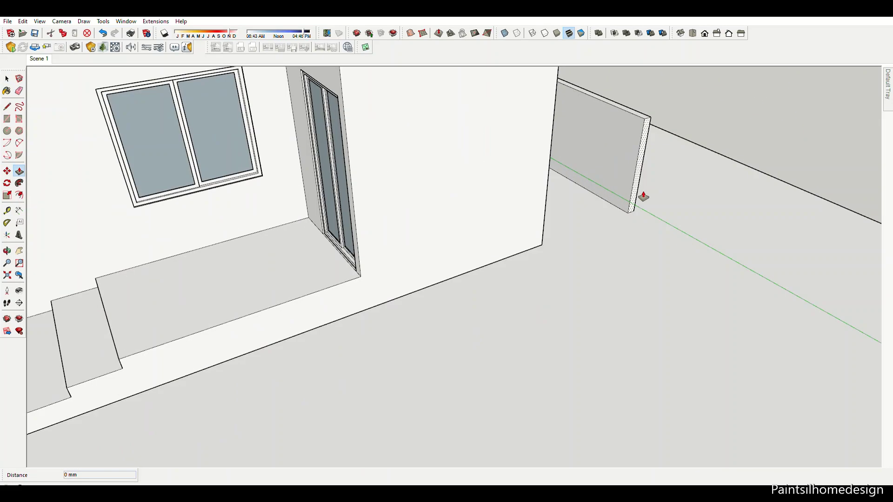
pyautogui.scroll(-4, 682, 215)
pyautogui.scroll(6, 631, 205)
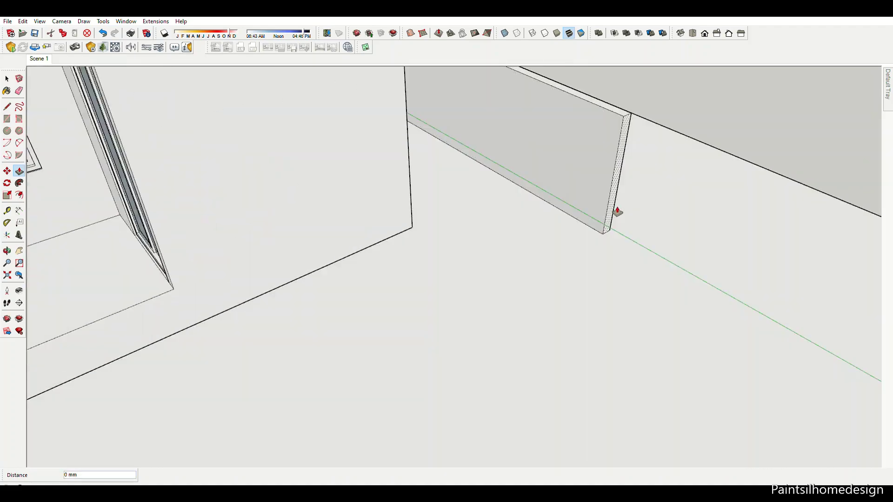
pyautogui.scroll(-5, 616, 222)
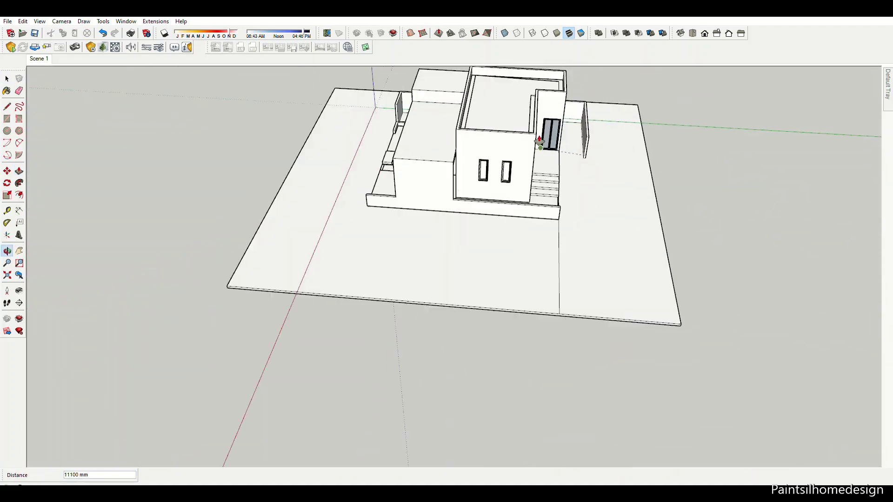
pyautogui.scroll(4, 453, 243)
pyautogui.scroll(2, 568, 240)
pyautogui.press('e')
pyautogui.scroll(1, 572, 215)
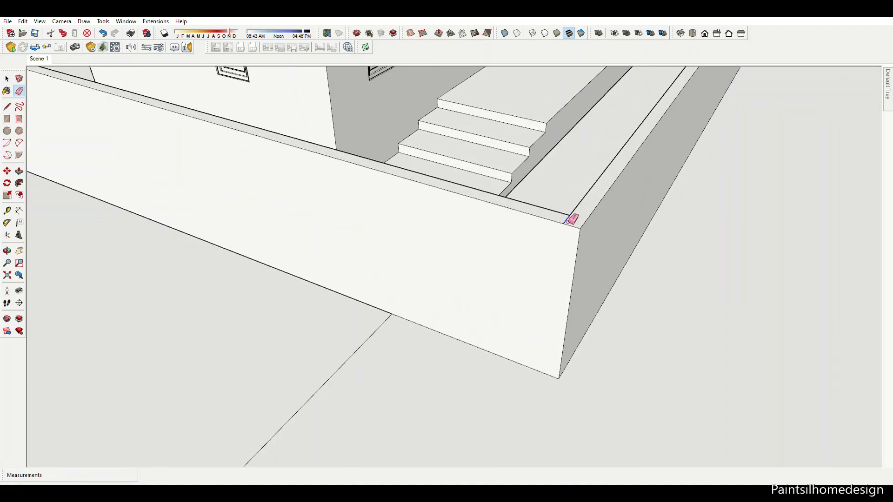
pyautogui.scroll(-5, 572, 215)
# Step: Orbit around the house past the porch to its rear corner
pyautogui.moveTo(558, 232); pyautogui.dragTo(580, 275, button='middle')
pyautogui.scroll(6, 446, 285)
pyautogui.scroll(-5, 446, 285)
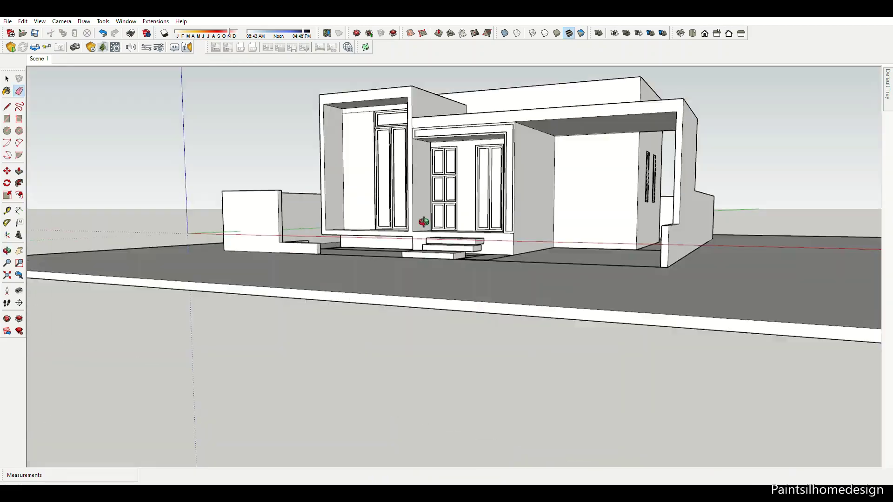
pyautogui.moveTo(424, 219)
pyautogui.mouseDown(button='middle')
pyautogui.moveTo(377, 293)
pyautogui.moveTo(335, 251)
pyautogui.moveTo(456, 329)
pyautogui.moveTo(247, 279)
pyautogui.mouseUp(button='middle')
pyautogui.scroll(3, 322, 237)
pyautogui.scroll(-3, 456, 328)
pyautogui.scroll(3, 508, 235)
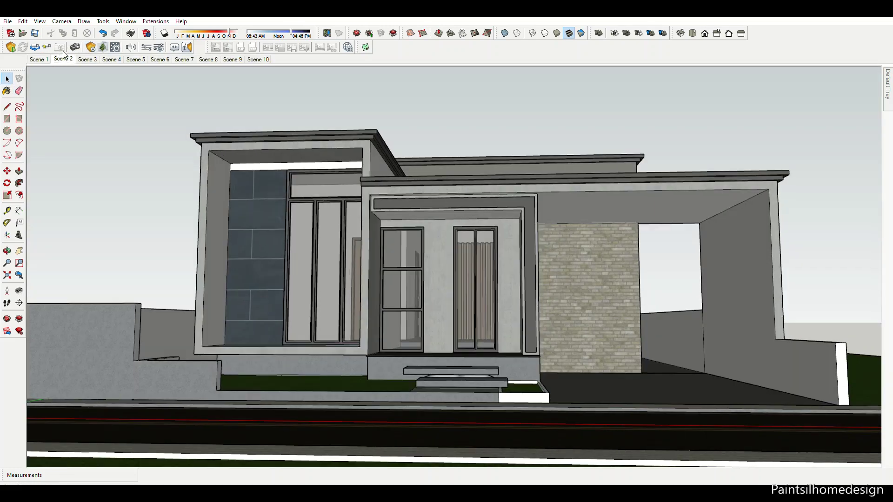
# Step: Step through Scenes 2, 3, 4 and 5, then jump to the Scene 10 overhead view
pyautogui.click(63, 59)
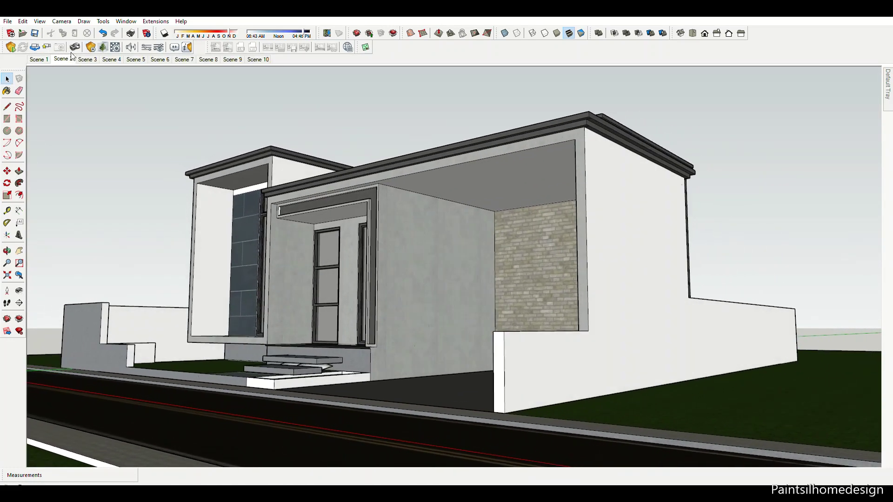
pyautogui.click(87, 58)
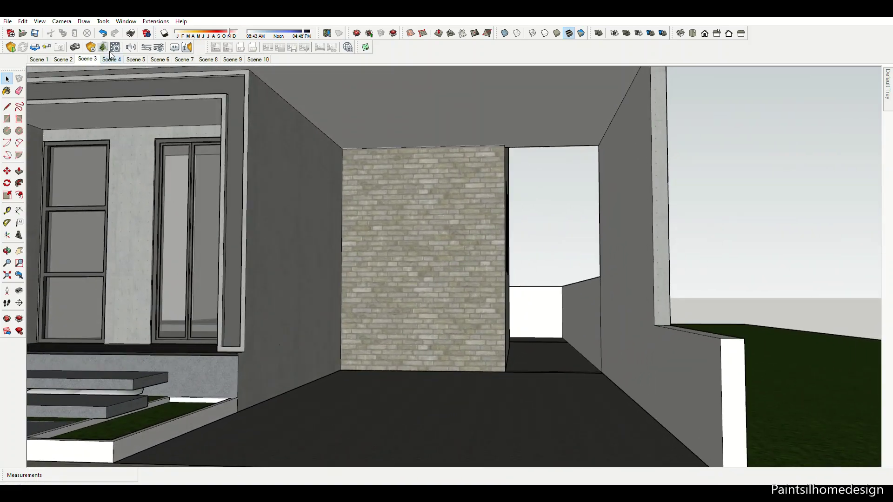
pyautogui.click(110, 53)
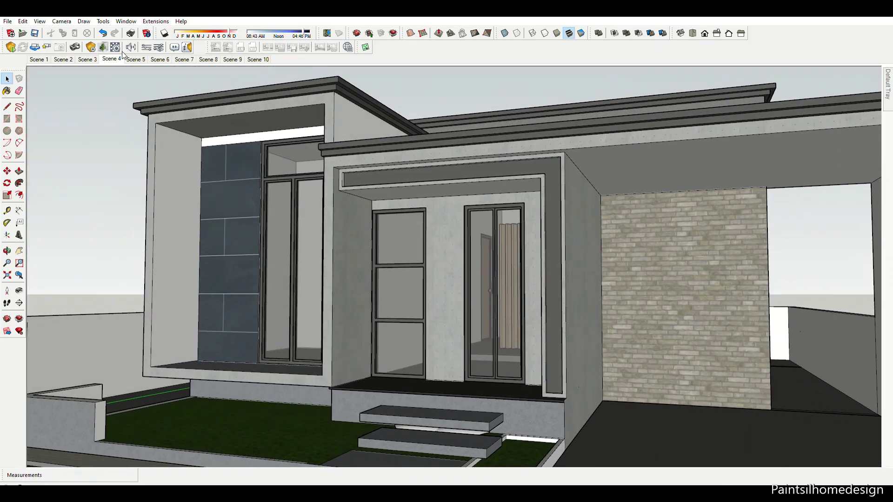
pyautogui.click(133, 56)
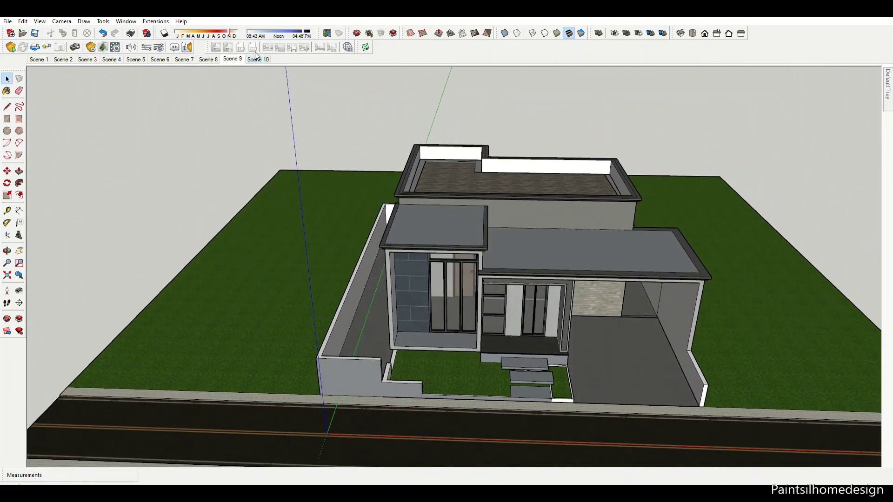
pyautogui.click(257, 59)
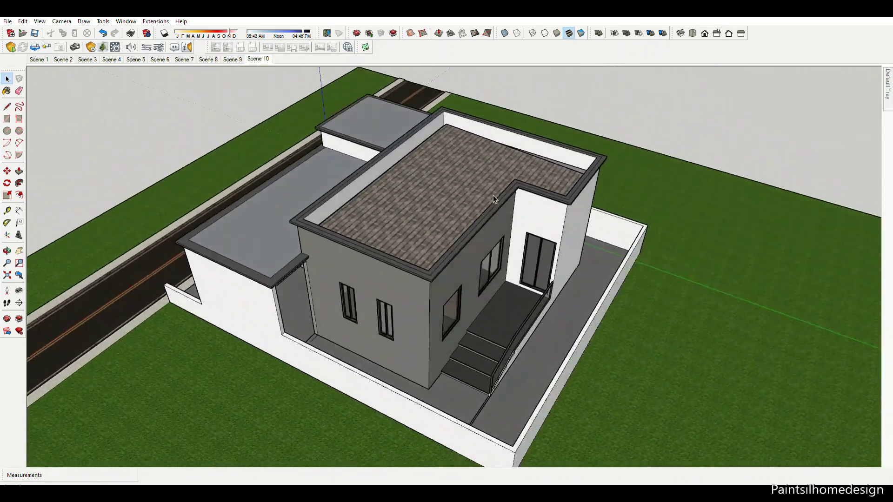